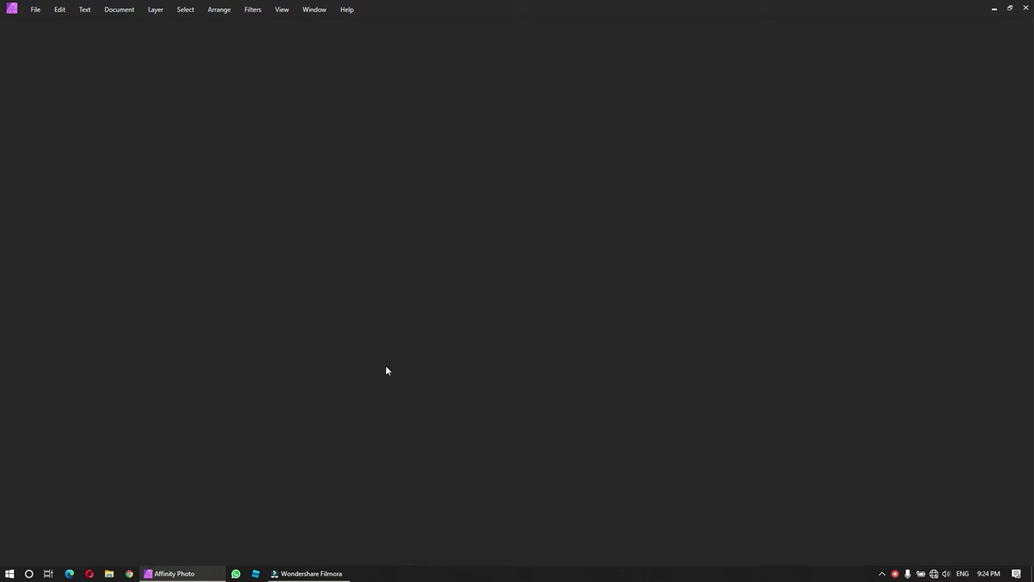
Step: Bring up the Open dialog to browse the folder of photo thumbnails
key("ctrl+o")
Step: Open jeremy-hynes-jf7owWScNHs-unsplash.jpg and restore the hidden toolbars and studio panels
scroll(395, 285, "down", 2)
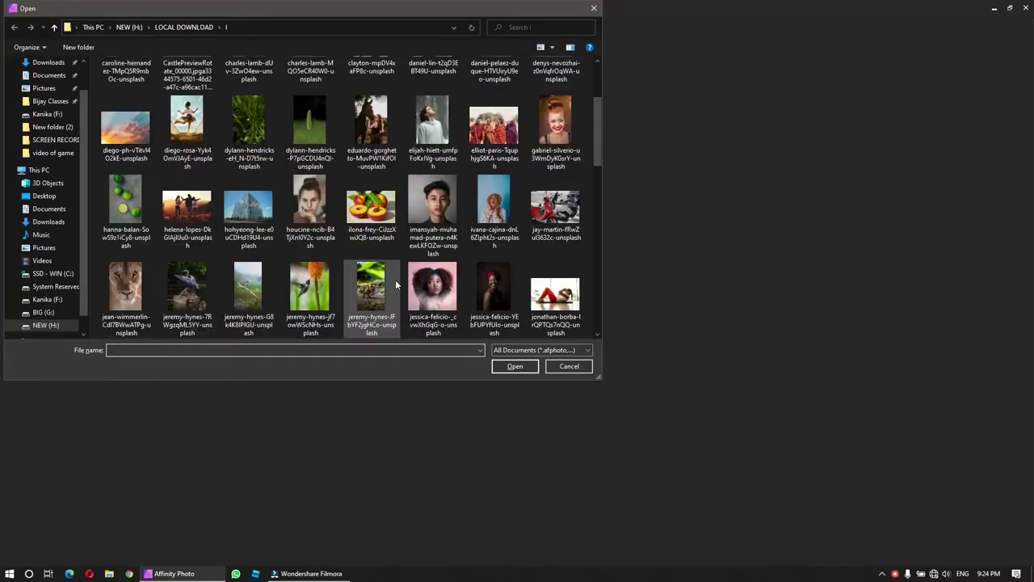
double_click(309, 286)
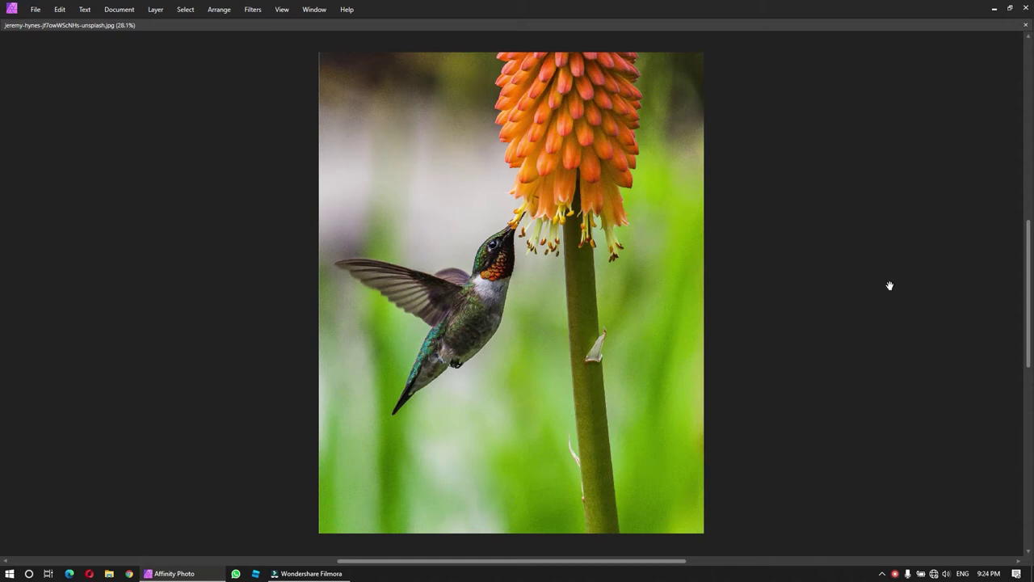
key("Tab")
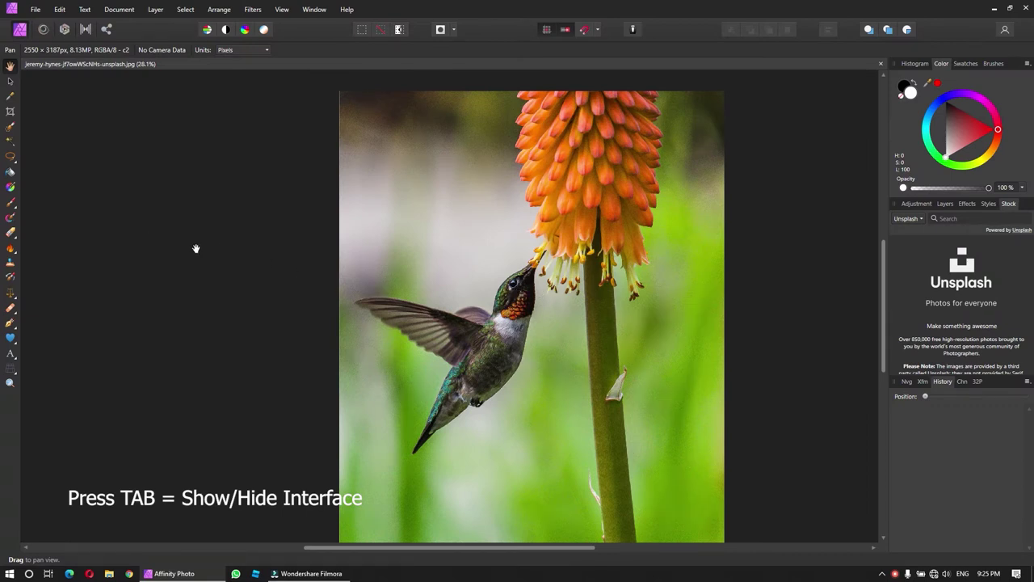
Step: Pan the hummingbird photo around the canvas
left_click_drag(353, 231, 315, 223)
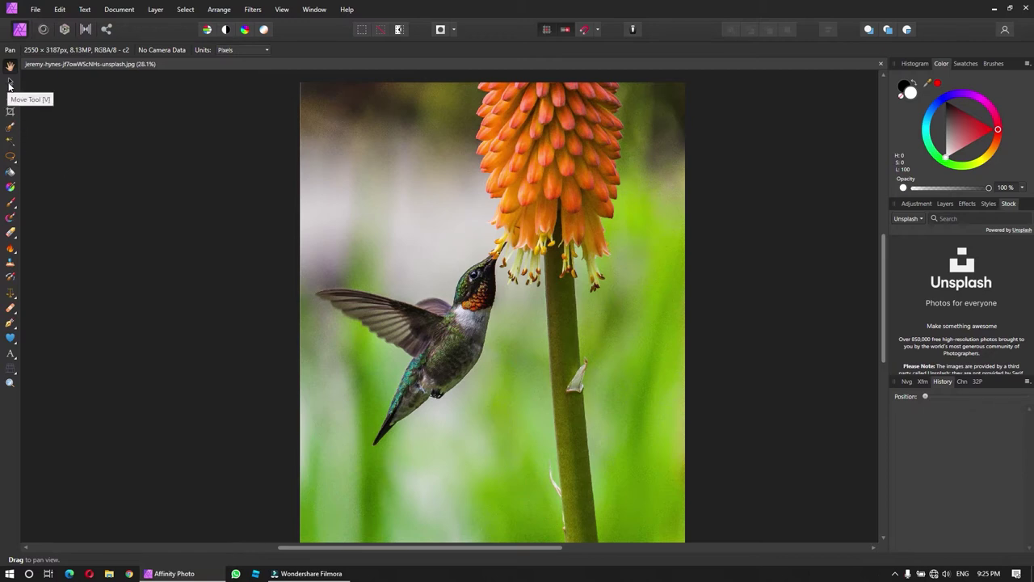
mouse_move(425, 184)
left_mouse_down()
mouse_move(261, 335)
mouse_move(166, 244)
mouse_move(501, 311)
left_mouse_up()
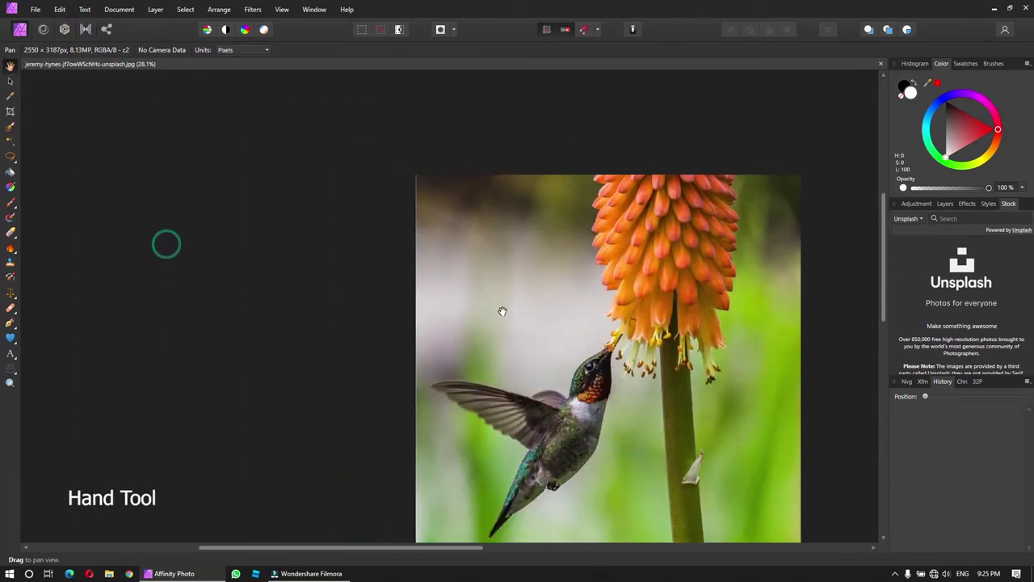
left_click_drag(533, 413, 685, 192)
mouse_move(625, 280)
left_mouse_down()
mouse_move(525, 330)
mouse_move(173, 335)
mouse_move(177, 174)
mouse_move(609, 429)
mouse_move(660, 356)
mouse_move(452, 356)
mouse_move(172, 380)
left_mouse_up()
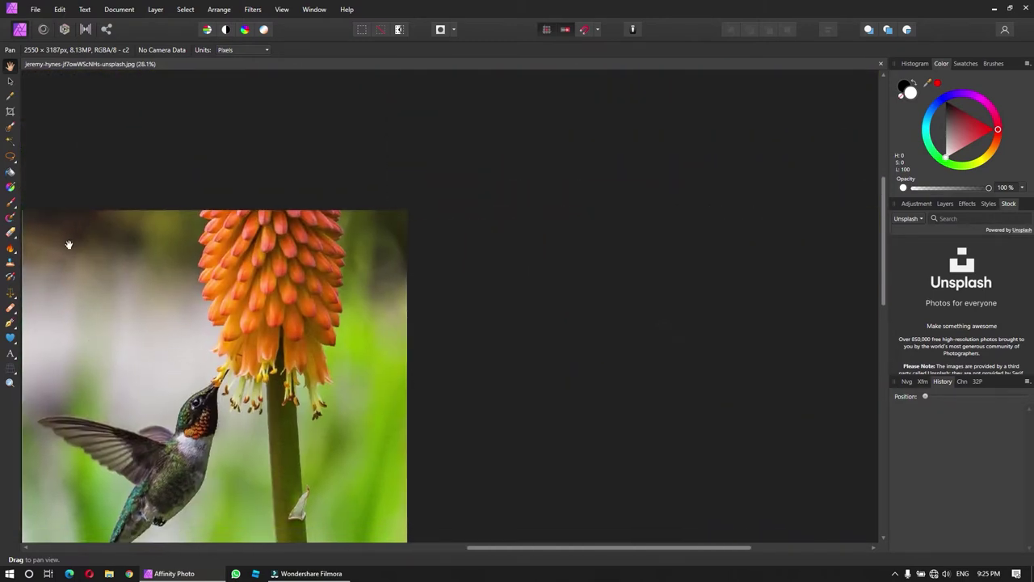
Step: Zoom in and pan to the hummingbird's body, wing and head beside the flower stem
left_click(9, 382)
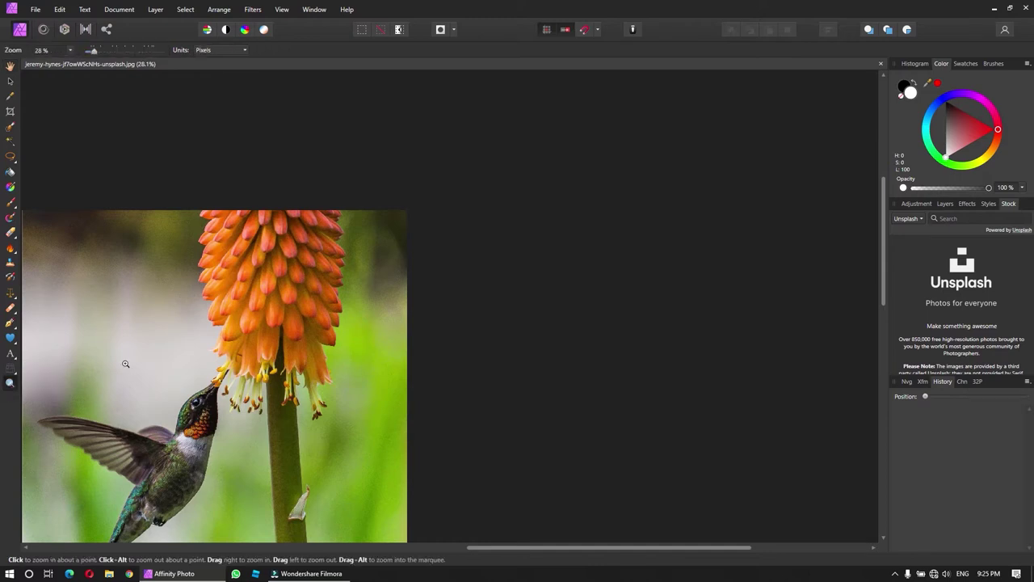
scroll(201, 332, "up", 5)
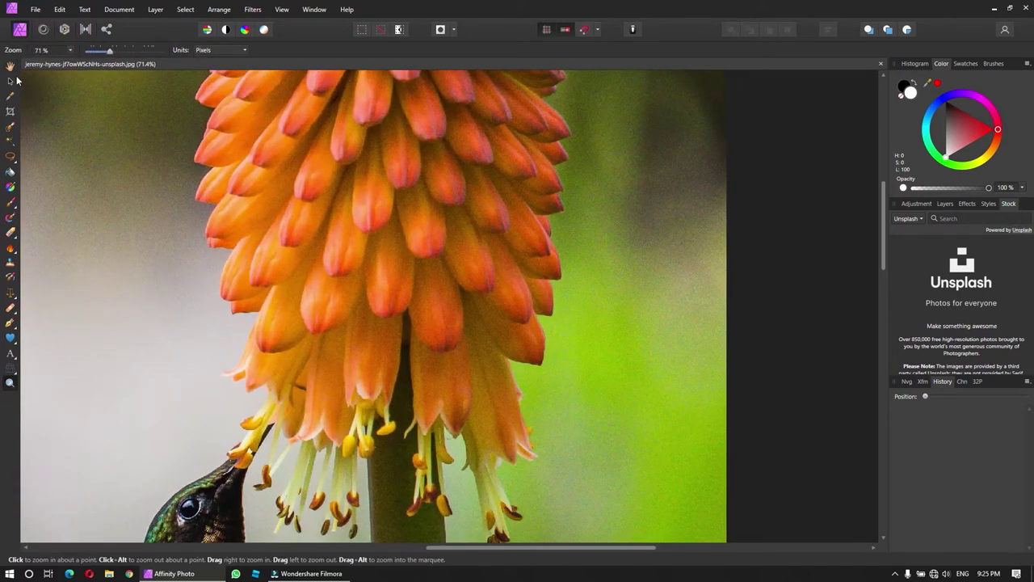
left_click(10, 65)
left_click_drag(81, 515, 161, 422)
mouse_move(259, 532)
left_mouse_down()
mouse_move(340, 406)
mouse_move(287, 412)
mouse_move(509, 295)
left_mouse_up()
left_click_drag(475, 363, 399, 304)
left_click_drag(392, 399, 382, 328)
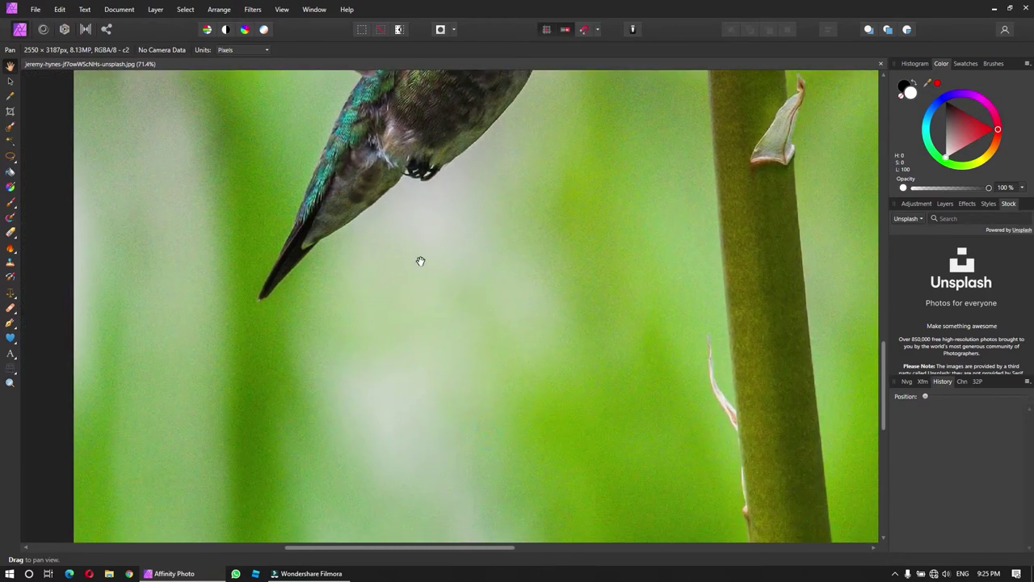
left_click_drag(421, 260, 383, 388)
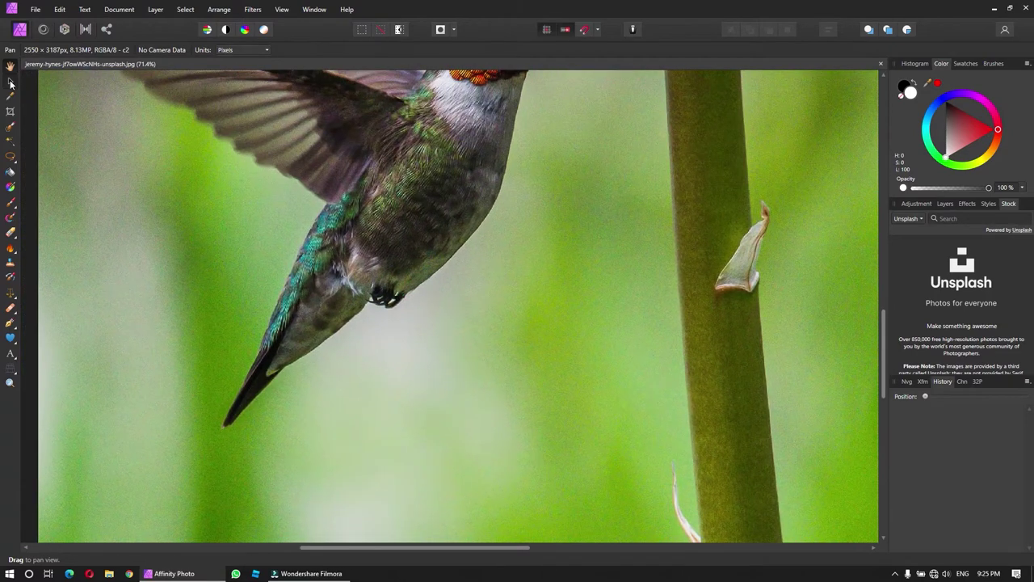
left_click(10, 82)
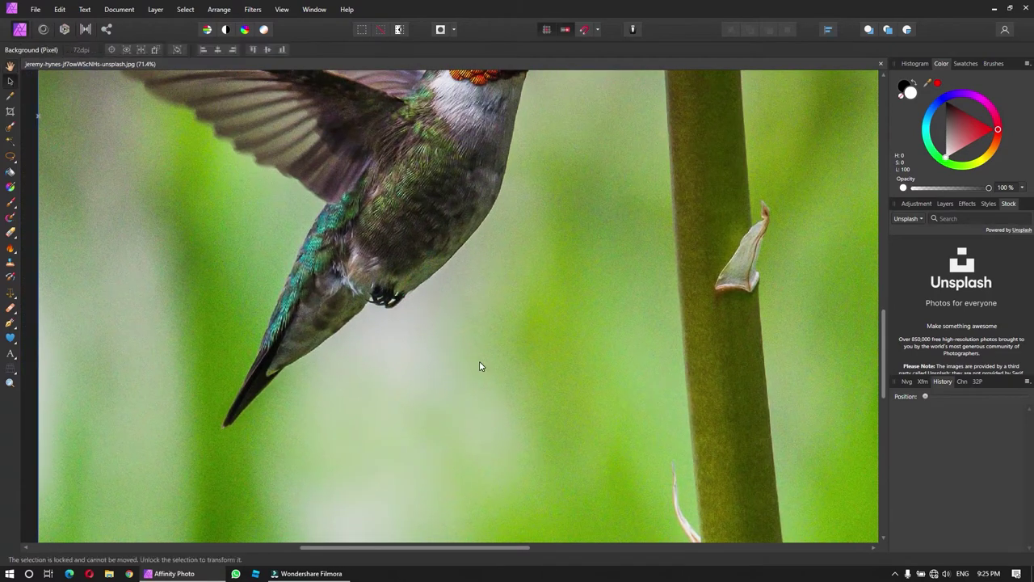
Step: Choose the Paint Brush, resize it with [ and ], and set Hardness to 0%
left_click(10, 207)
left_click(61, 203)
mouse_move(55, 167)
left_mouse_down()
mouse_move(293, 295)
mouse_move(242, 301)
left_mouse_up()
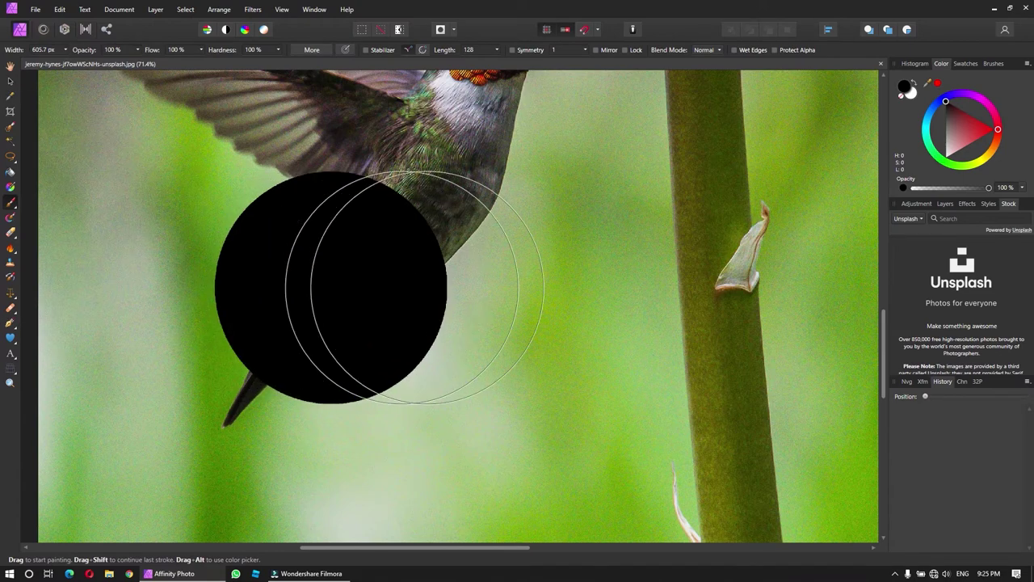
left_click_drag(196, 427, 240, 410)
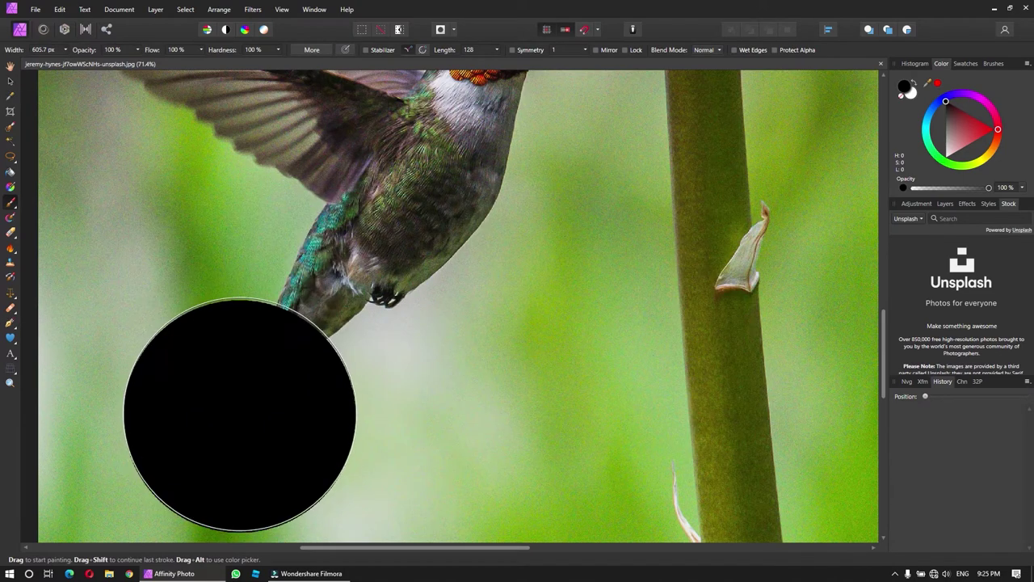
key("bracketleft")
key("bracketleft")
key("bracketleft")
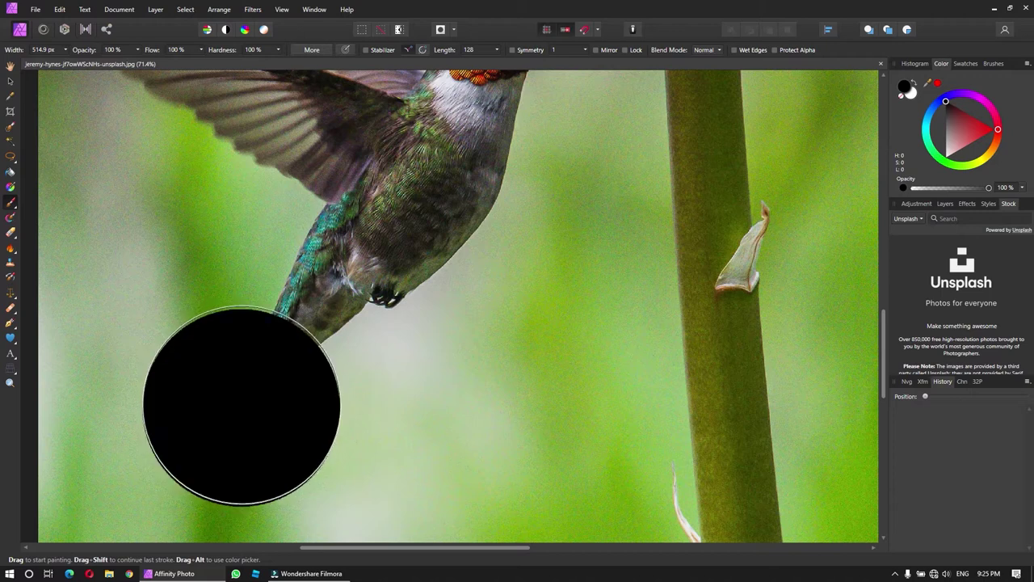
key("bracketleft")
key("bracketleft")
key("bracketleft")
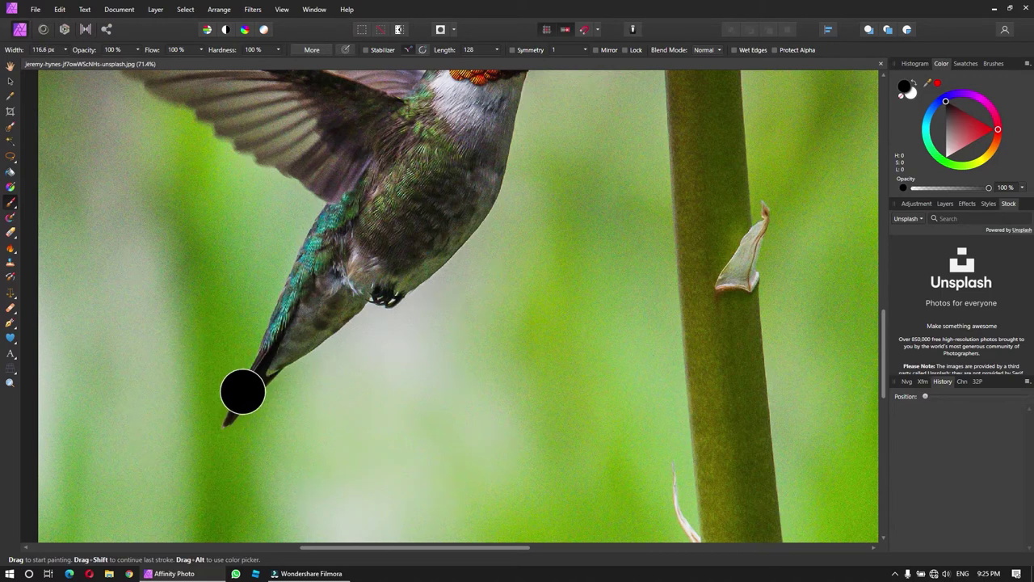
key("bracketright")
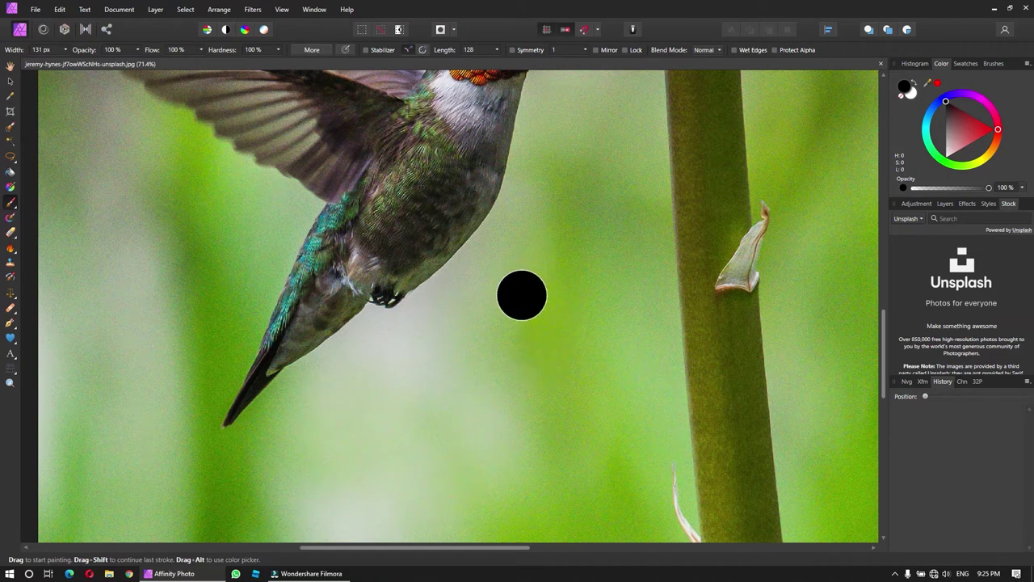
left_click(277, 49)
left_click_drag(272, 63, 206, 61)
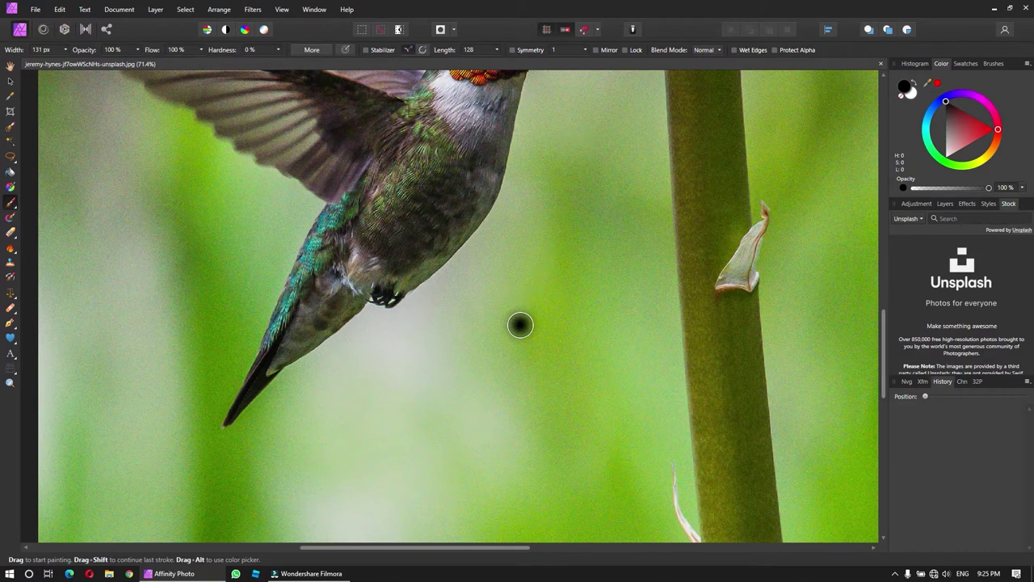
key("bracketright")
key("bracketright")
key("bracketright")
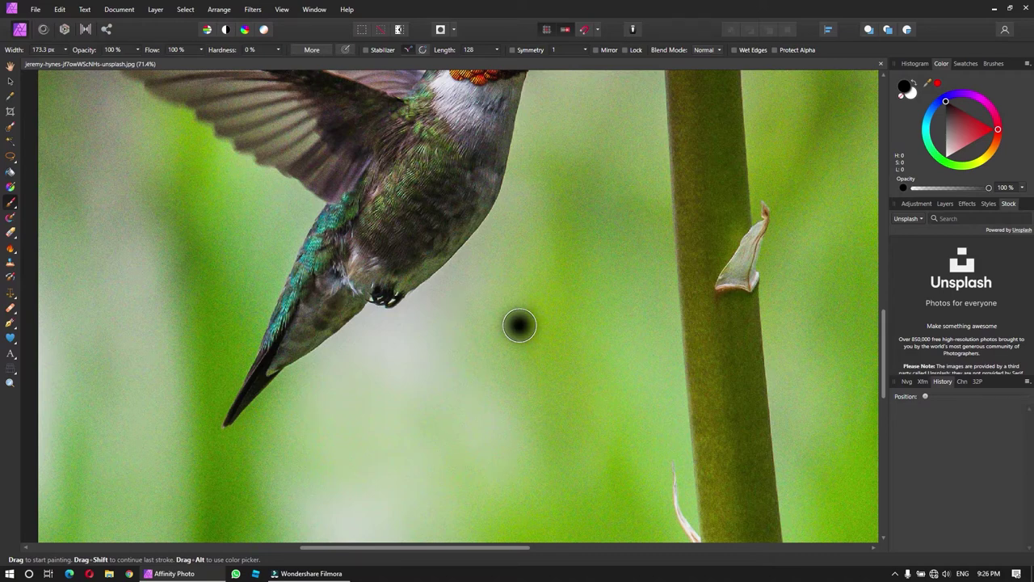
Step: Paint two crossing soft black strokes between the hummingbird and the stem
mouse_move(519, 325)
left_mouse_down()
mouse_move(315, 244)
mouse_move(581, 367)
mouse_move(454, 146)
mouse_move(237, 360)
mouse_move(443, 366)
mouse_move(501, 439)
left_mouse_up()
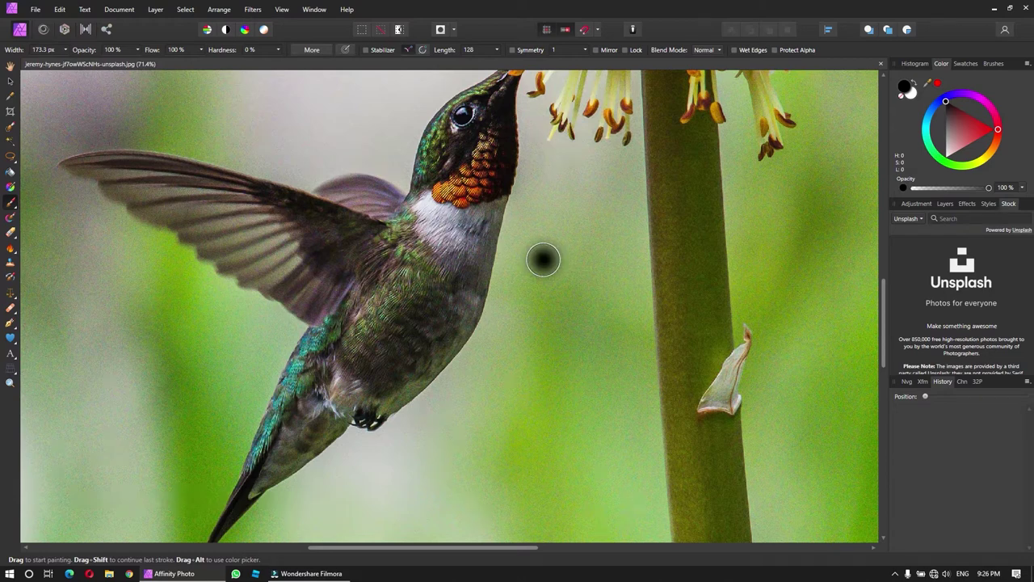
left_click_drag(543, 259, 671, 397)
left_click_drag(651, 291, 426, 417)
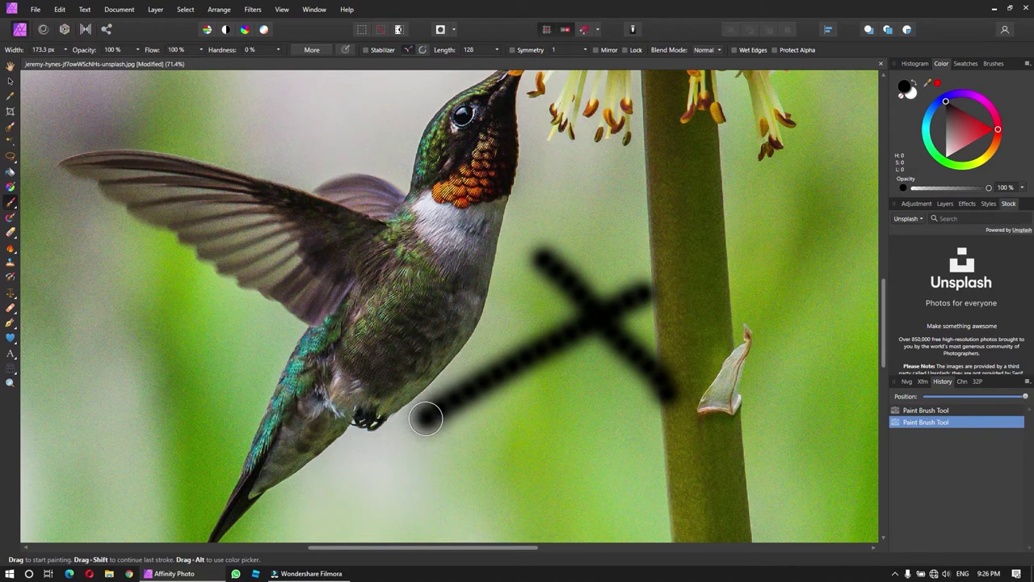
left_click_drag(478, 455, 438, 178)
mouse_move(376, 224)
left_mouse_down()
mouse_move(178, 326)
mouse_move(461, 289)
left_mouse_up()
mouse_move(393, 259)
left_mouse_down()
mouse_move(519, 450)
mouse_move(277, 300)
mouse_move(554, 213)
mouse_move(305, 166)
mouse_move(313, 266)
mouse_move(299, 129)
left_mouse_up()
left_click_drag(312, 338, 295, 312)
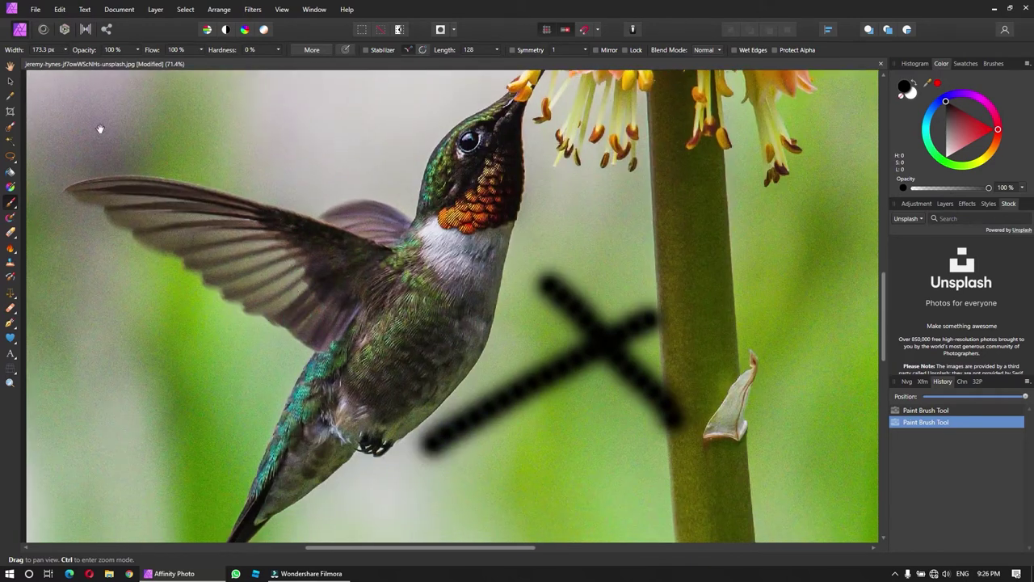
Step: Fit the whole photo in view and pick the Background layer in the Layers panel
left_click(10, 81)
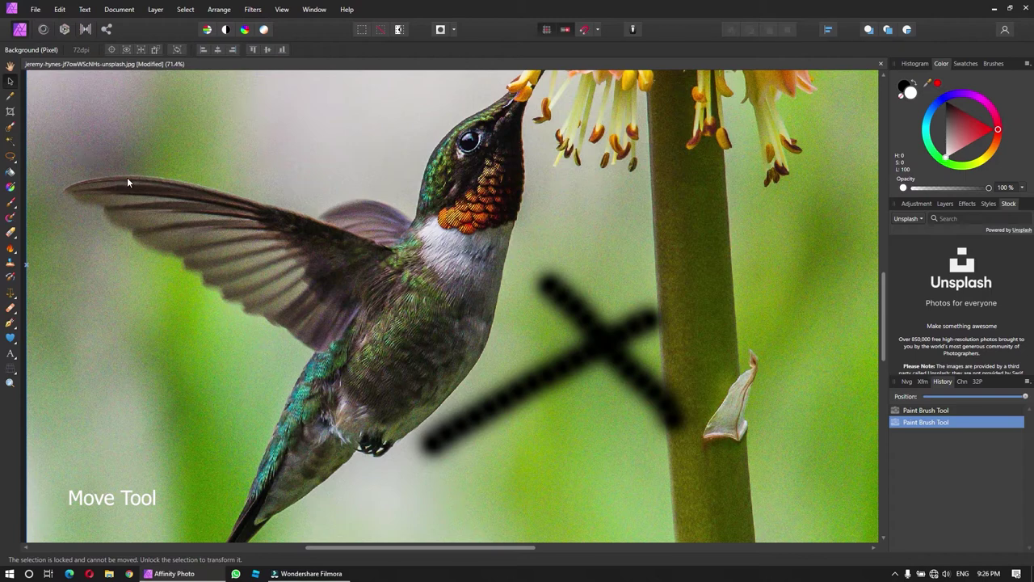
scroll(127, 178, "up", 2)
scroll(127, 178, "up", 2)
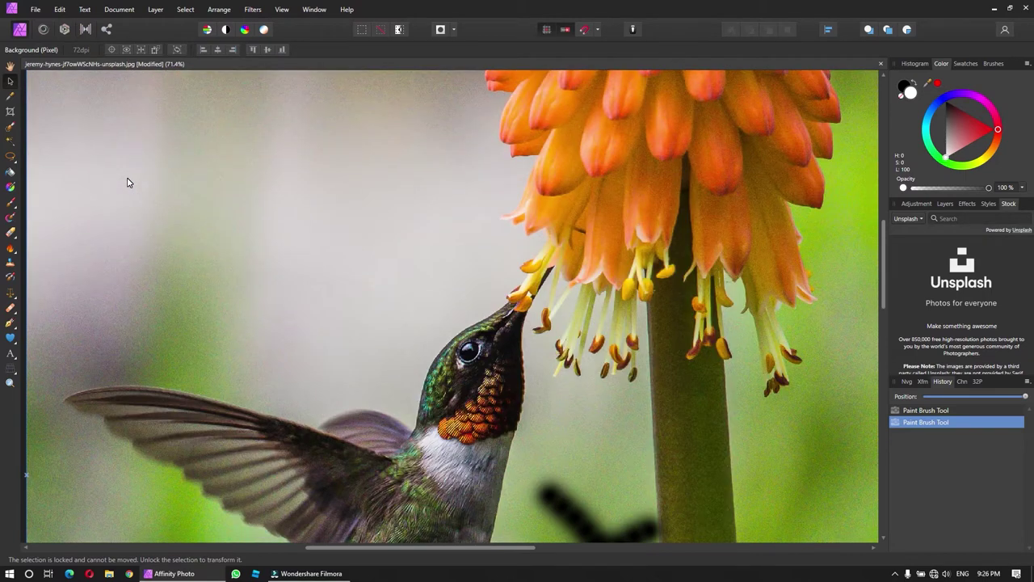
key("ctrl+0")
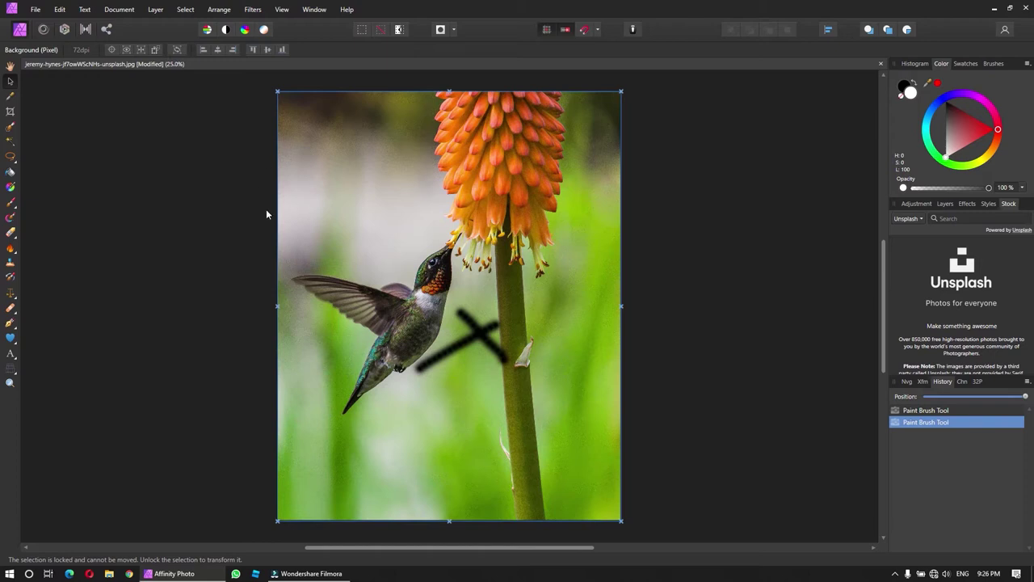
left_click(944, 203)
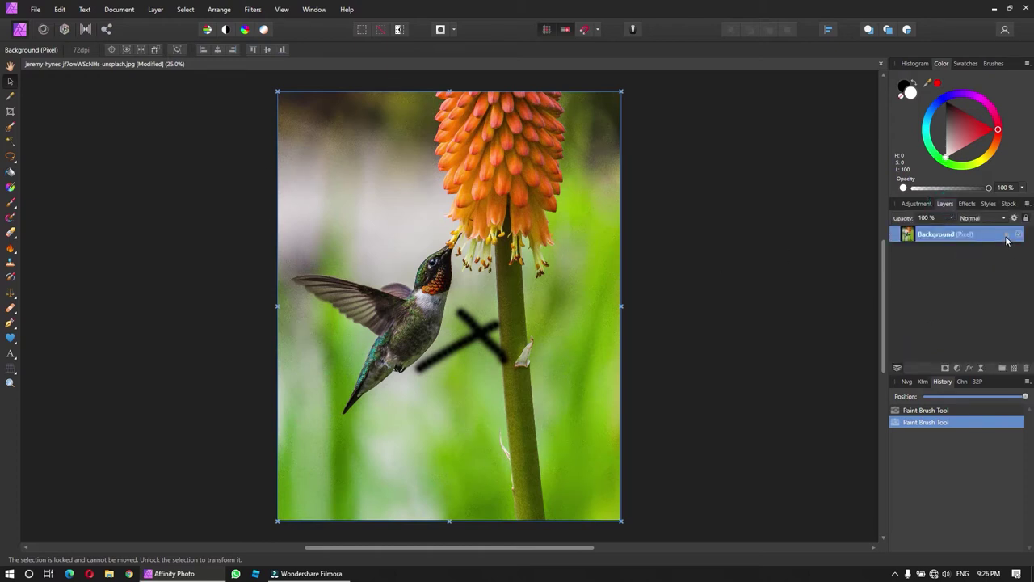
left_click(420, 214)
left_click(372, 206)
key("Escape")
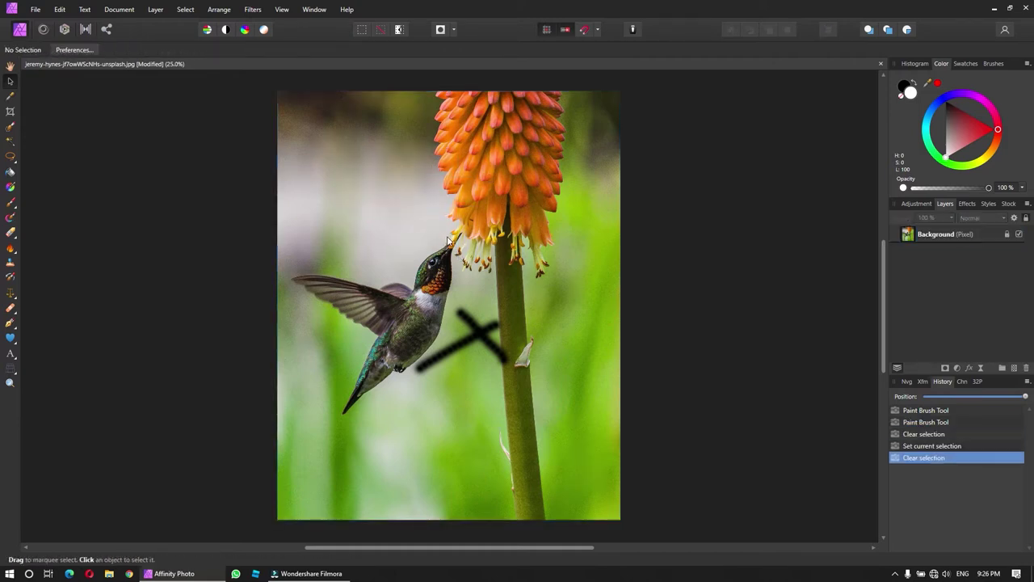
left_click(446, 234)
key("Escape")
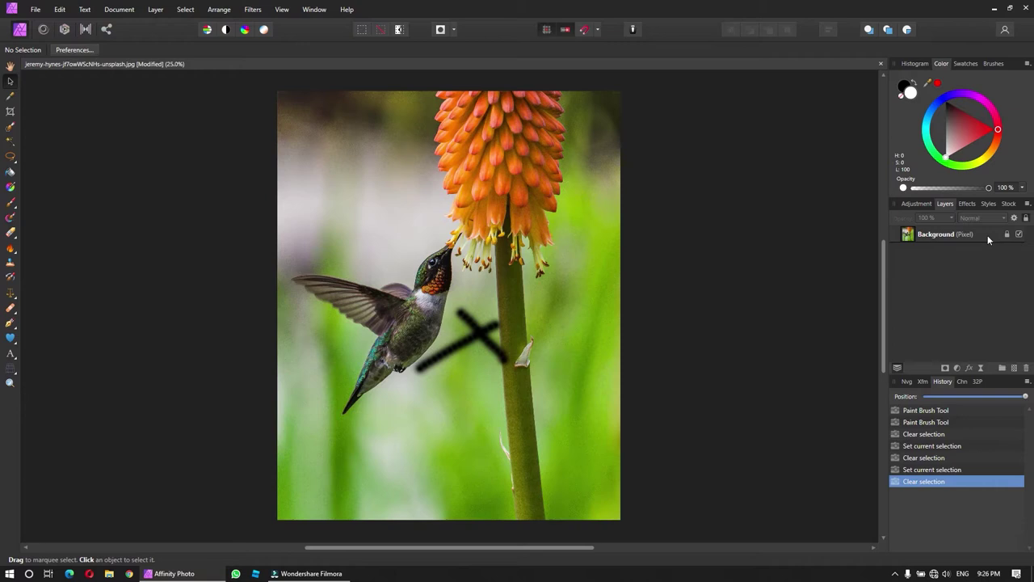
Step: Unlock the Background layer, test-move it, undo the move, and lock it again
left_click(987, 235)
left_click(1025, 218)
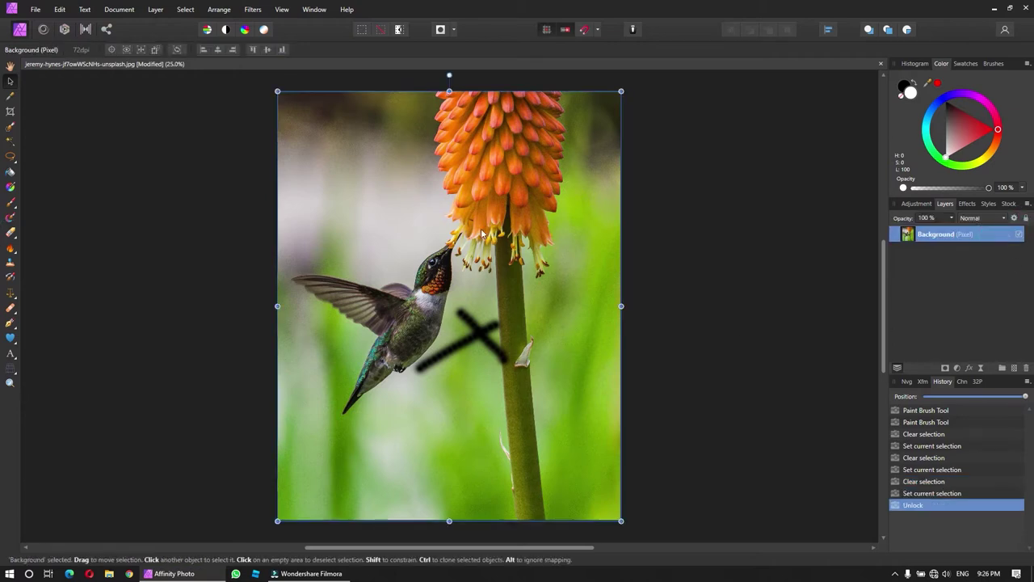
left_click_drag(483, 223, 334, 228)
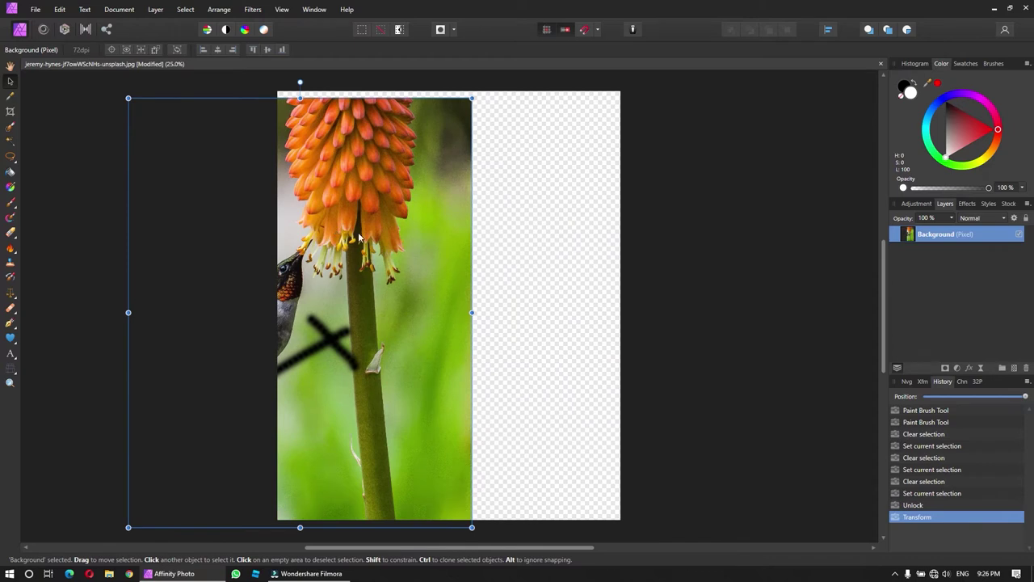
key("ctrl+z")
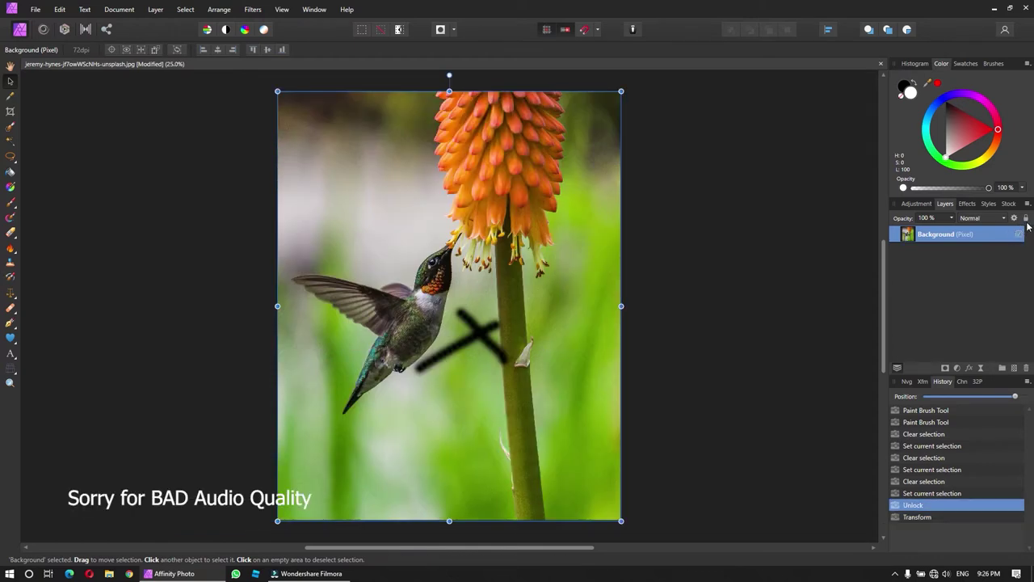
left_click(1025, 218)
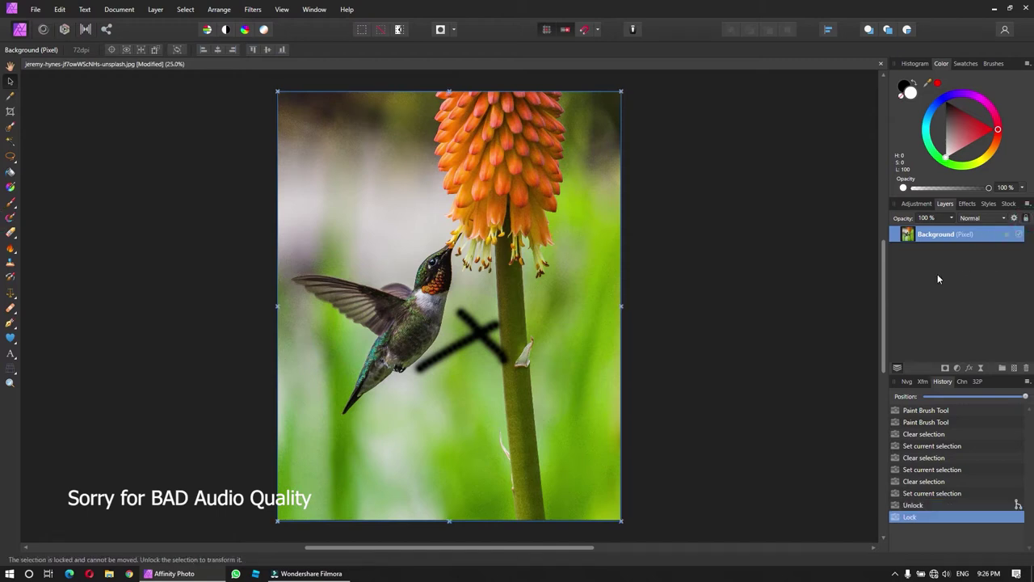
Step: Marquee a rectangle around the hummingbird, duplicate it to a new layer with Ctrl+J, and deselect
left_click(11, 158)
left_click(64, 160)
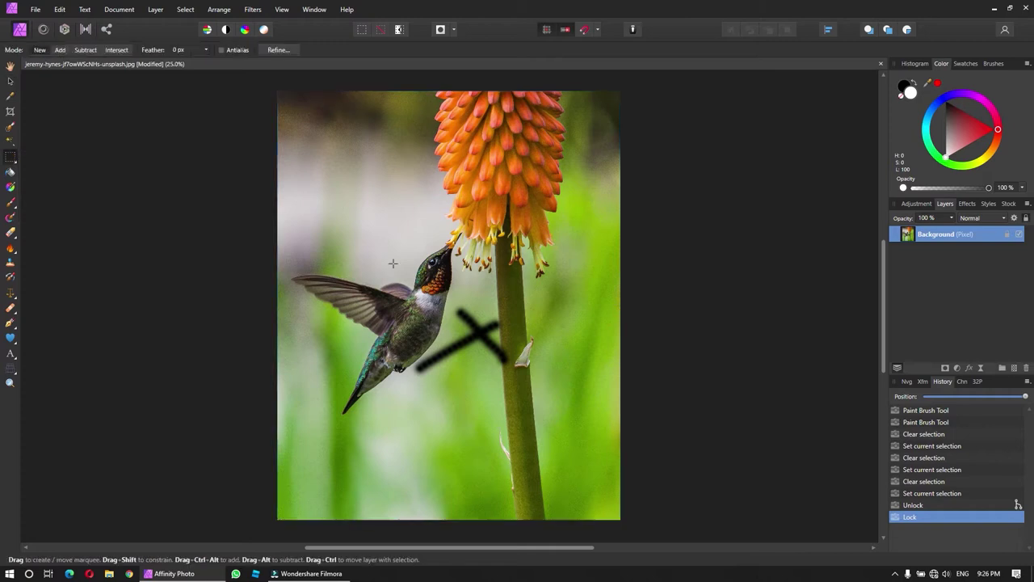
left_click_drag(298, 223, 454, 374)
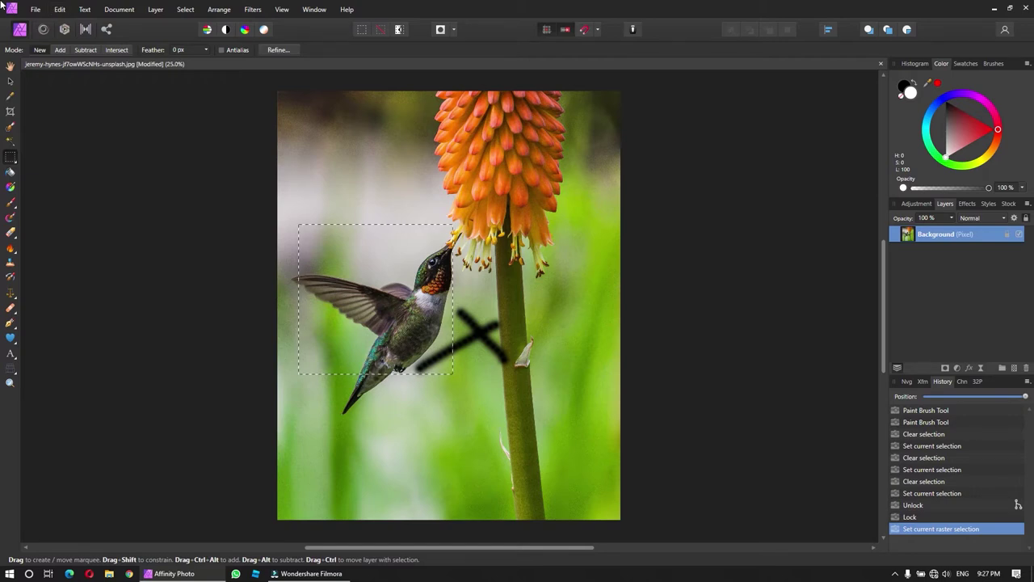
left_click(61, 12)
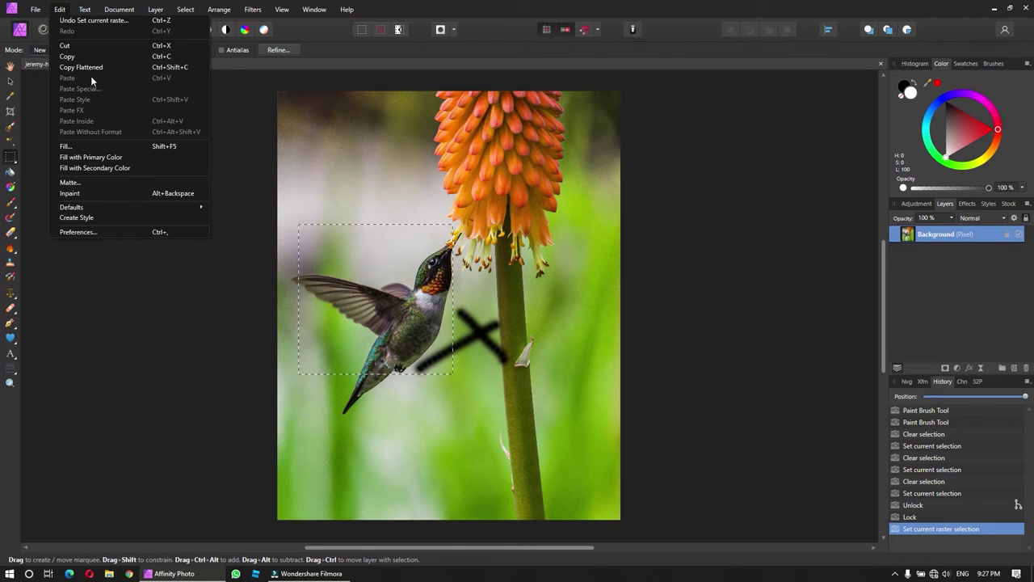
left_click(760, 294)
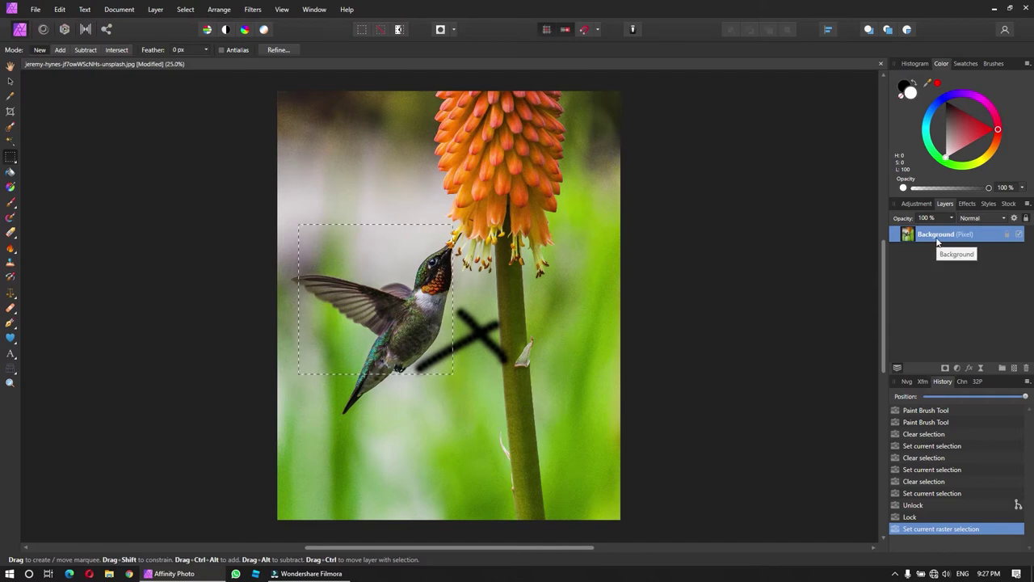
key("ctrl+j")
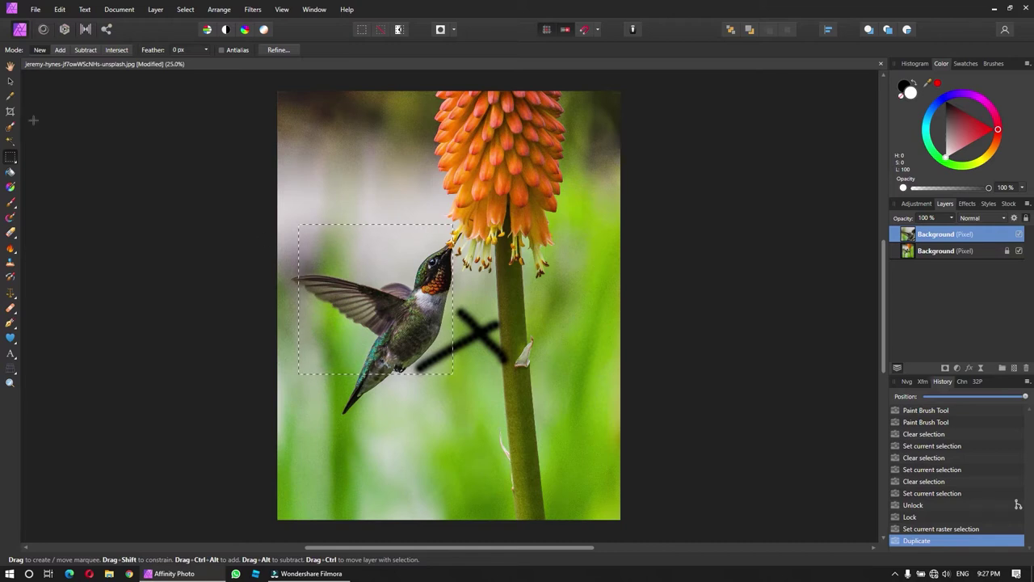
left_click(363, 30)
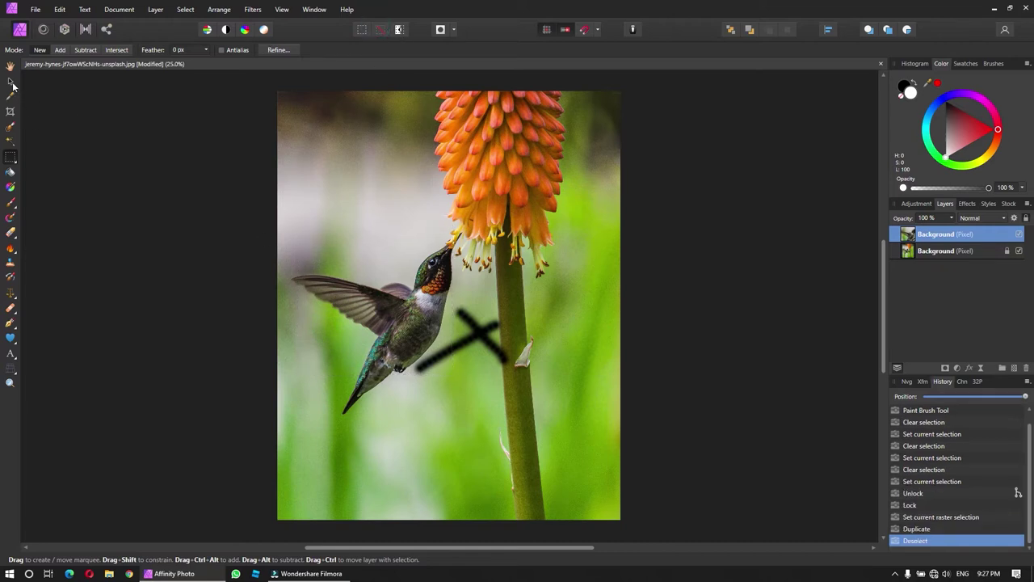
left_click(10, 82)
Step: Move, tilt and resize the copied hummingbird patch, undoing back to an upright placement
left_click(533, 414)
mouse_move(337, 330)
left_mouse_down()
mouse_move(459, 400)
mouse_move(415, 471)
left_mouse_up()
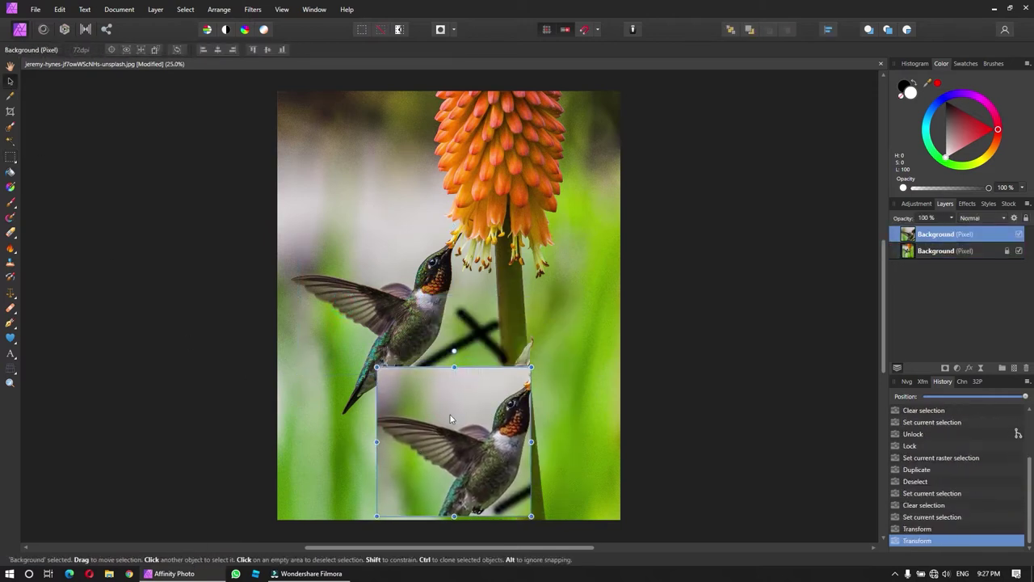
left_click_drag(450, 414, 449, 345)
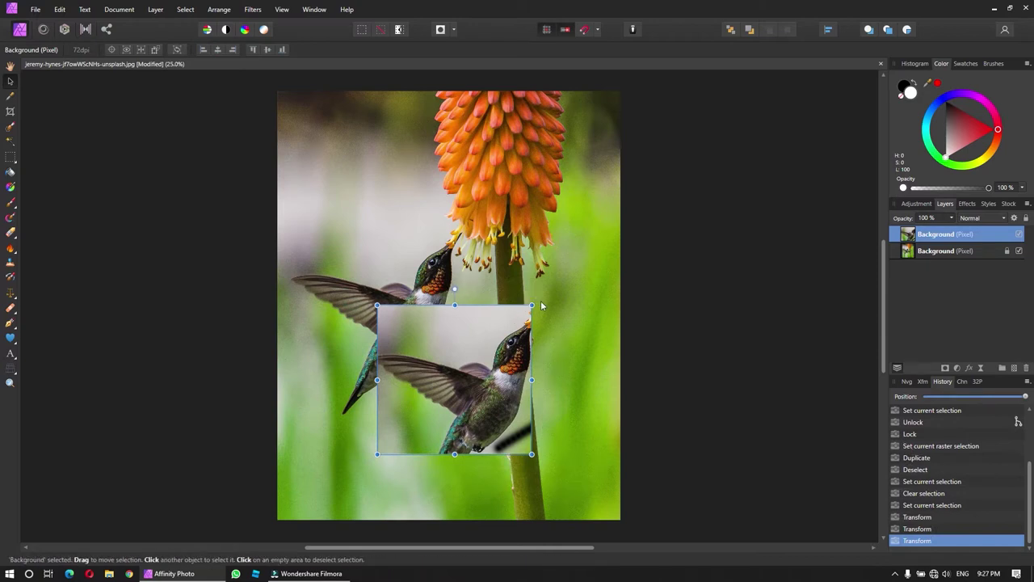
mouse_move(539, 458)
left_mouse_down()
mouse_move(349, 347)
mouse_move(348, 359)
left_mouse_up()
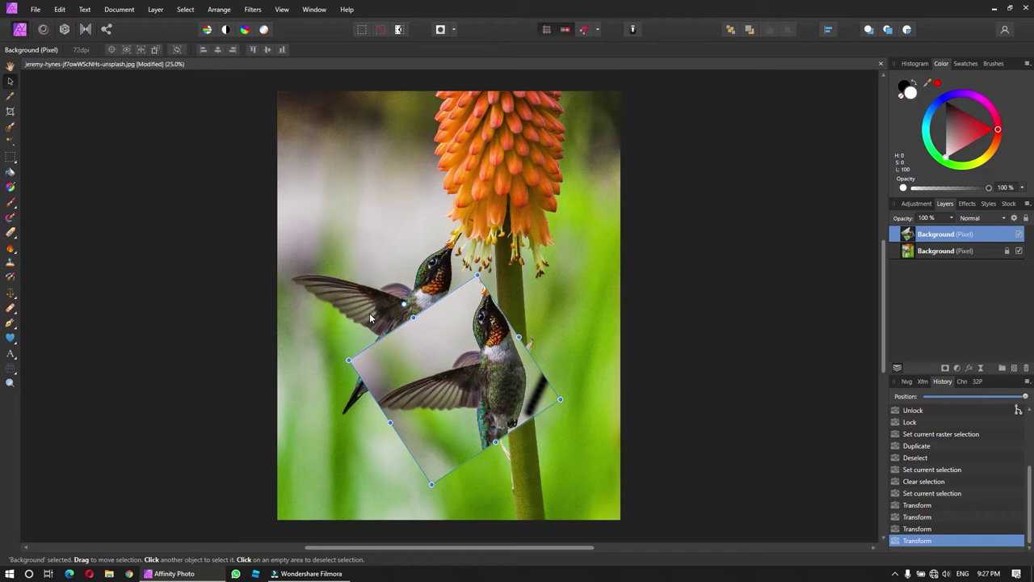
mouse_move(477, 276)
left_mouse_down()
mouse_move(491, 207)
mouse_move(485, 241)
left_mouse_up()
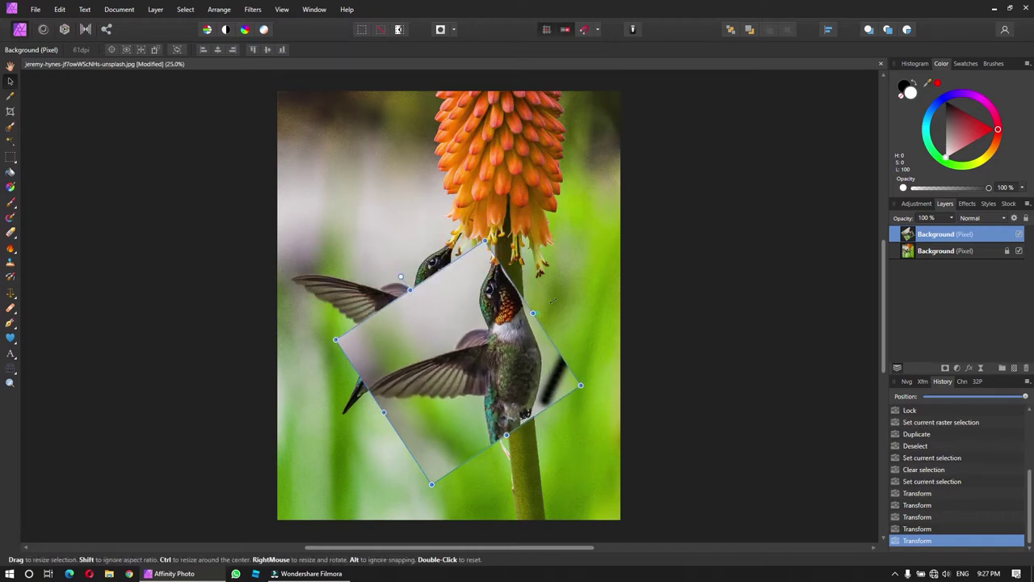
left_click_drag(554, 300, 555, 490)
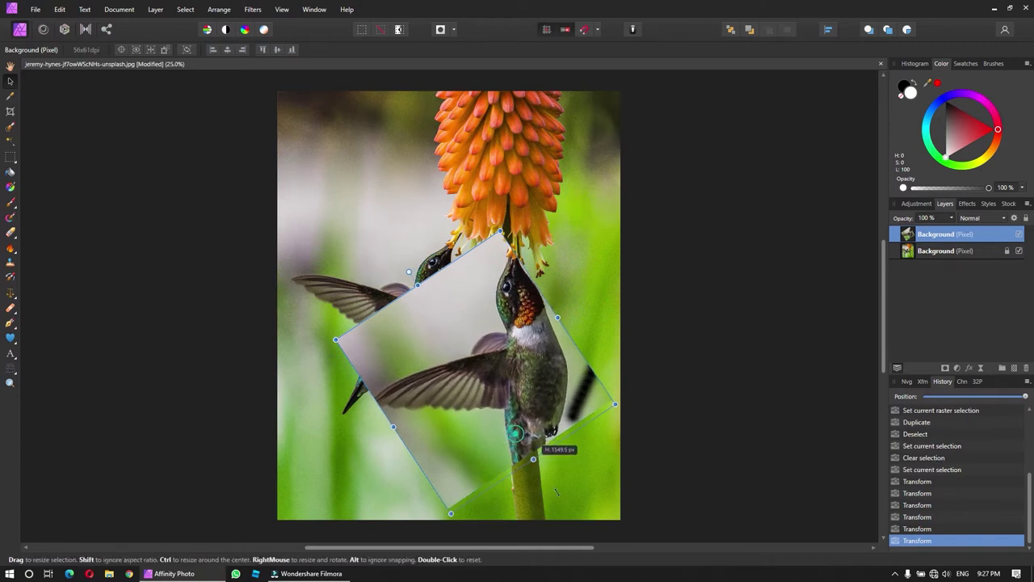
key("ctrl+z")
key("ctrl+z")
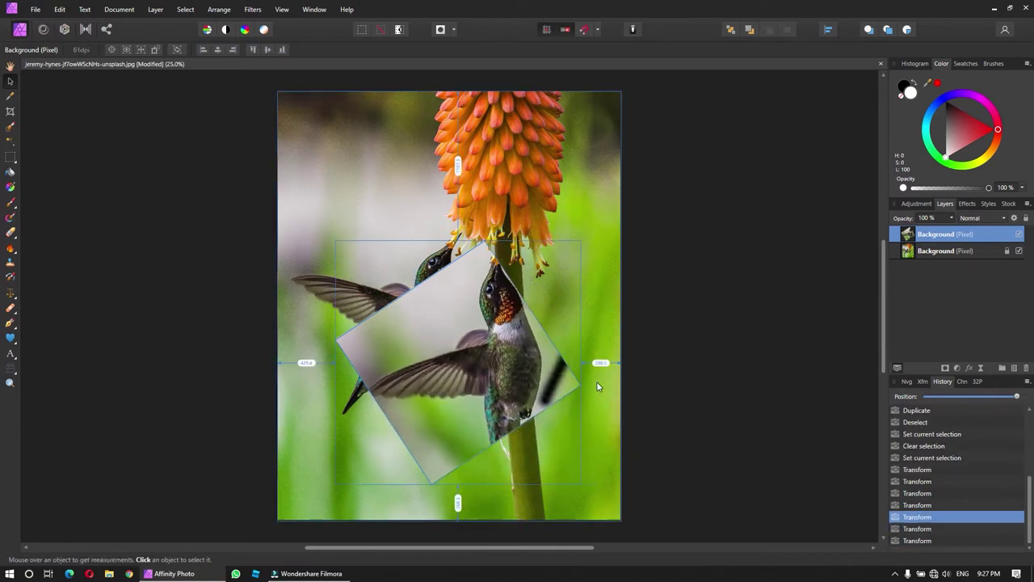
left_click_drag(491, 240, 492, 338)
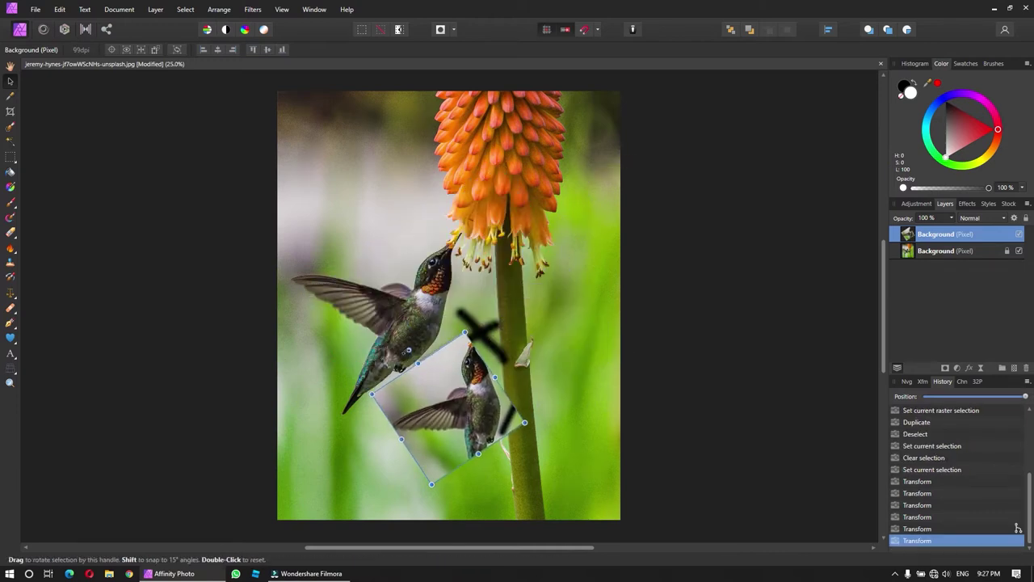
left_click_drag(408, 350, 449, 338)
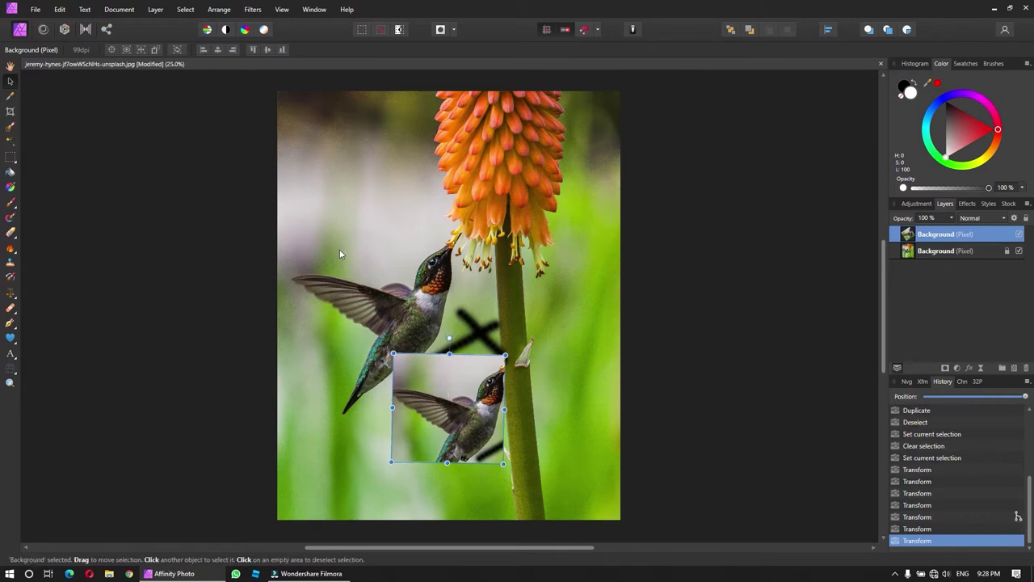
key("ctrl+z")
key("ctrl+z")
key("ctrl+z")
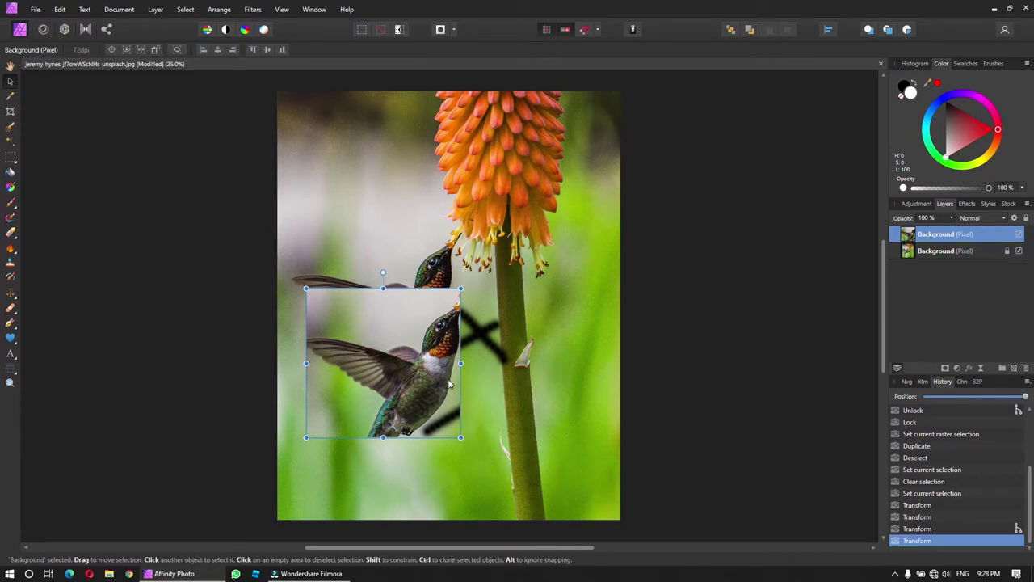
Step: Sample the flower's orange, paint black and orange test strokes, then undo them
left_click(9, 96)
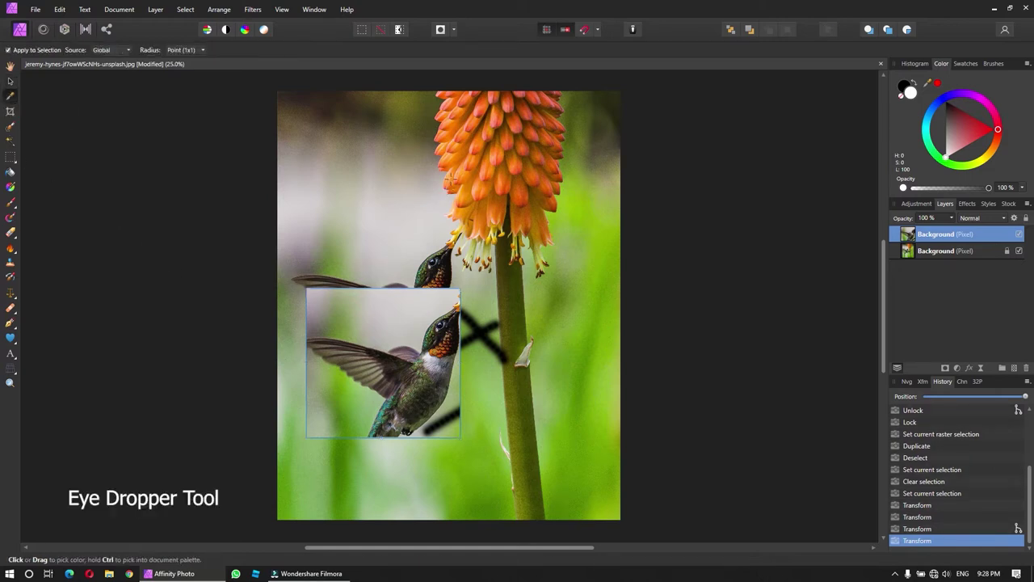
left_click(449, 181)
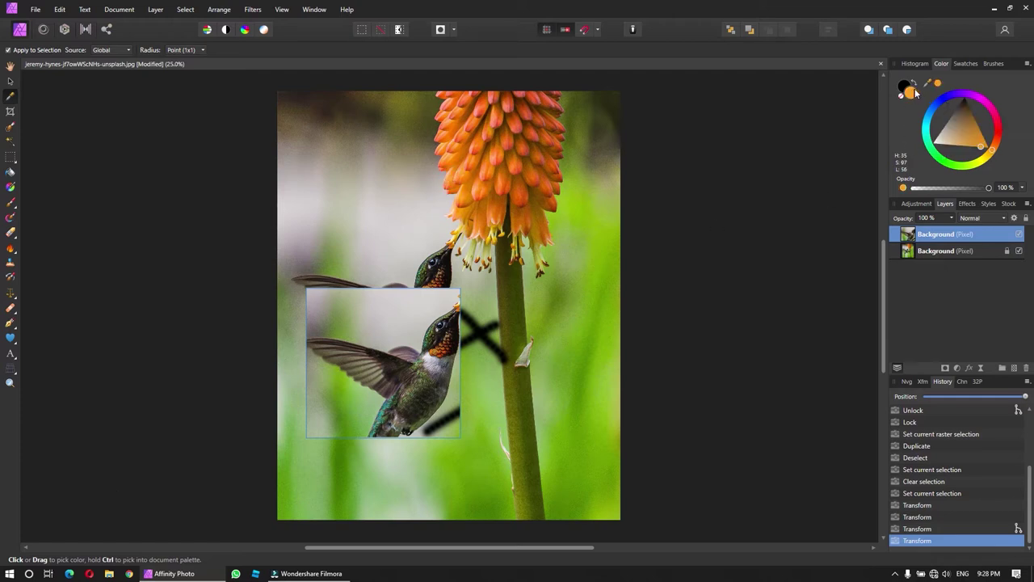
left_click(11, 202)
left_click_drag(231, 214, 507, 216)
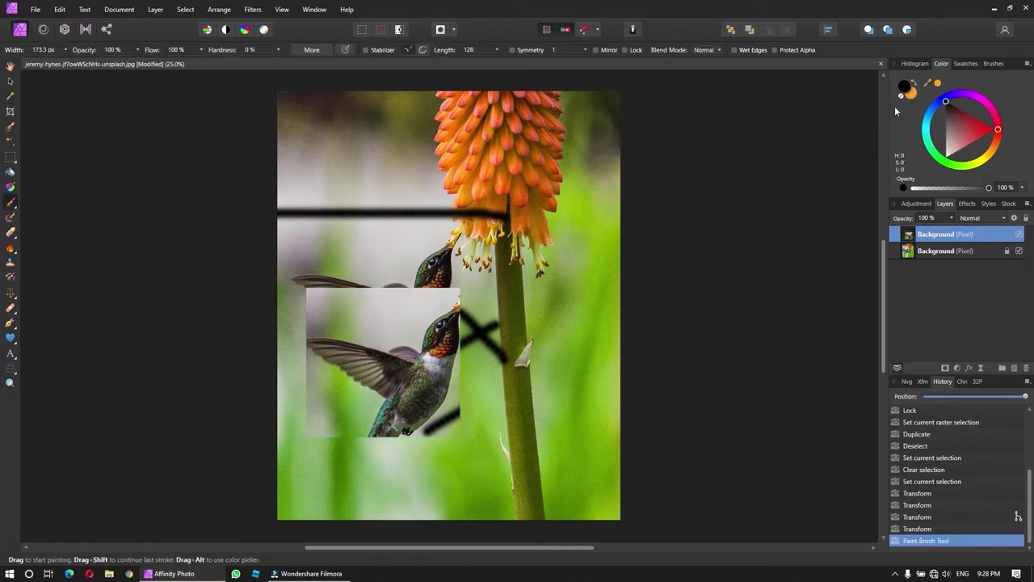
left_click(937, 83)
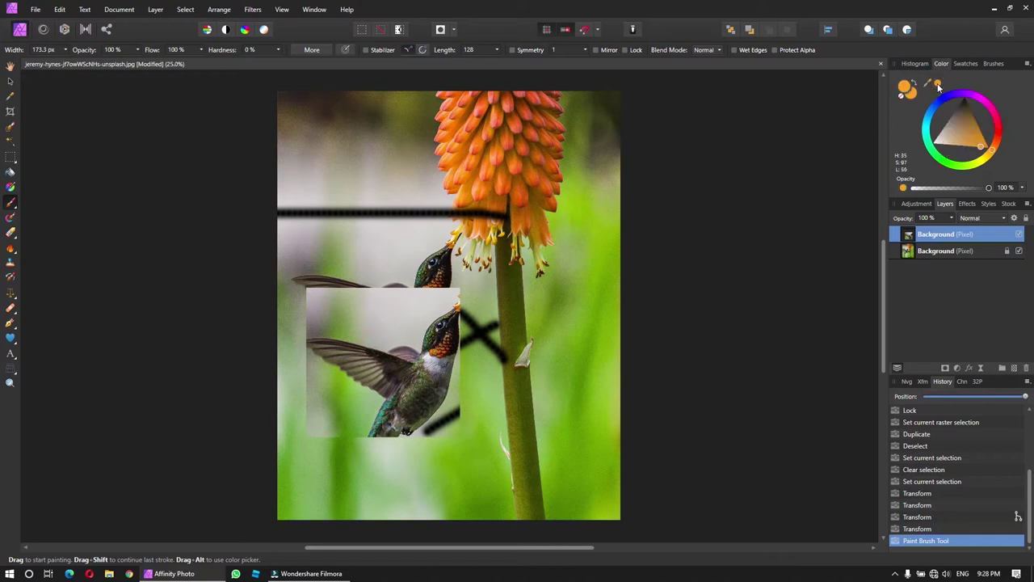
mouse_move(263, 167)
left_mouse_down()
mouse_move(477, 168)
mouse_move(474, 519)
mouse_move(261, 478)
mouse_move(513, 342)
mouse_move(590, 282)
left_mouse_up()
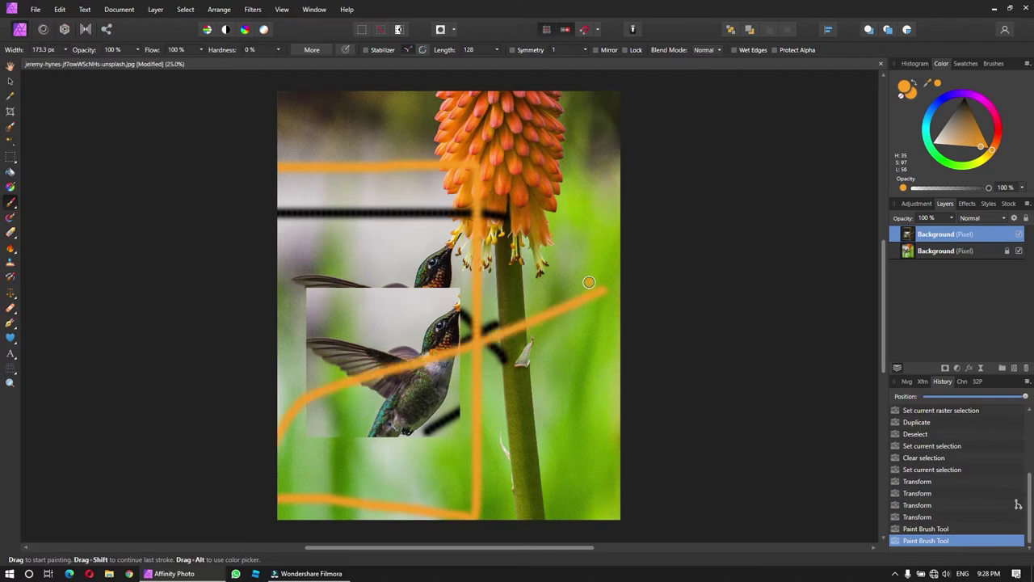
key("ctrl+z")
key("ctrl+z")
key("ctrl+z")
key("ctrl+z")
key("ctrl+z")
key("ctrl+z")
key("ctrl+z")
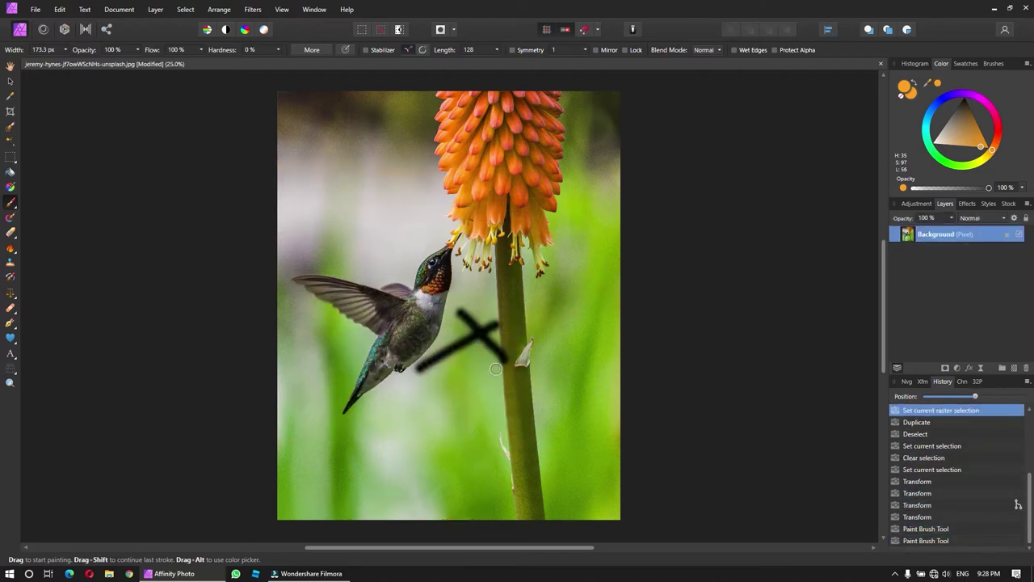
key("ctrl+z")
key("ctrl+z")
key("ctrl+z")
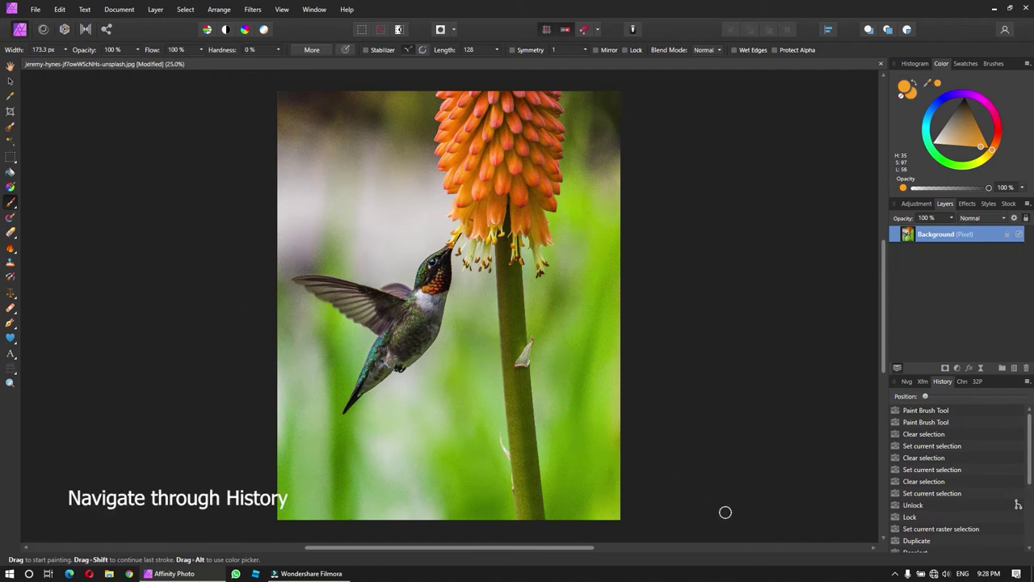
Step: Redo all edits, then rewind the History Position slider to the very beginning
key("ctrl+shift+z")
key("ctrl+shift+z")
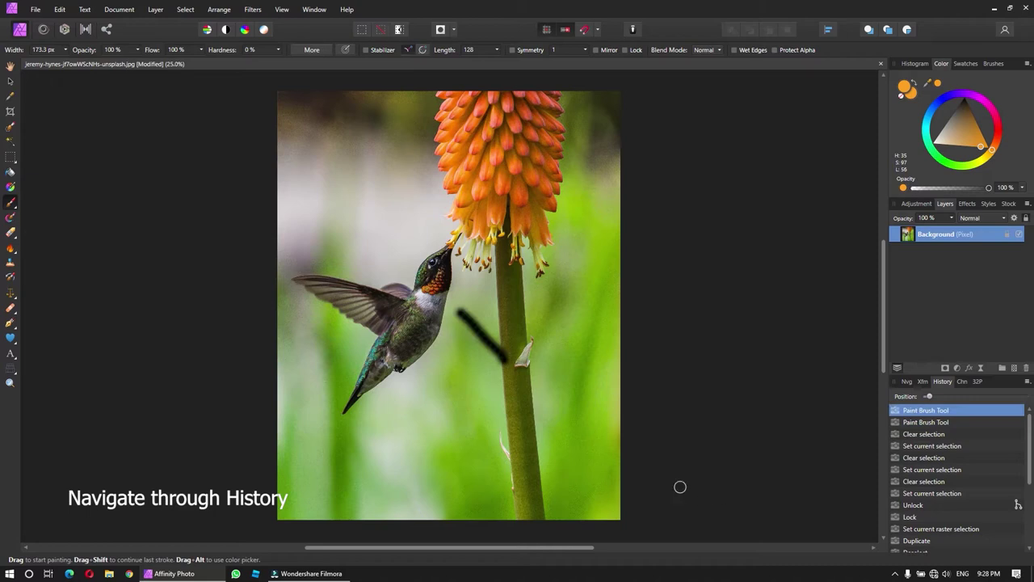
key("ctrl+shift+z")
key("ctrl+shift+z")
key("ctrl+shift+z")
key("ctrl+shift+z")
key("ctrl+shift+z")
key("ctrl+shift+z")
key("ctrl+shift+z")
key("ctrl+shift+z")
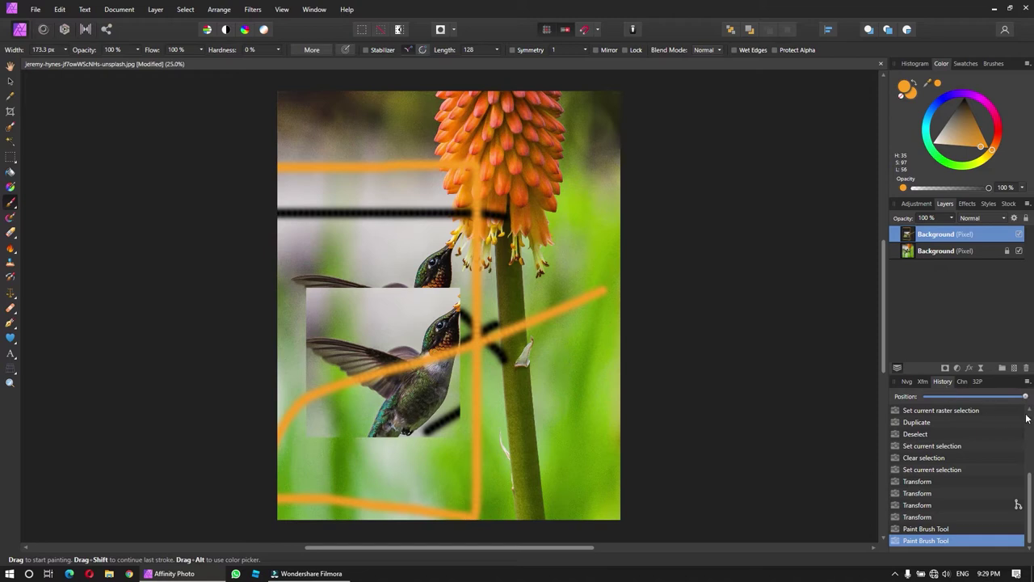
mouse_move(1025, 399)
left_mouse_down()
mouse_move(1000, 399)
mouse_move(1031, 403)
left_mouse_up()
left_click_drag(1026, 400, 925, 396)
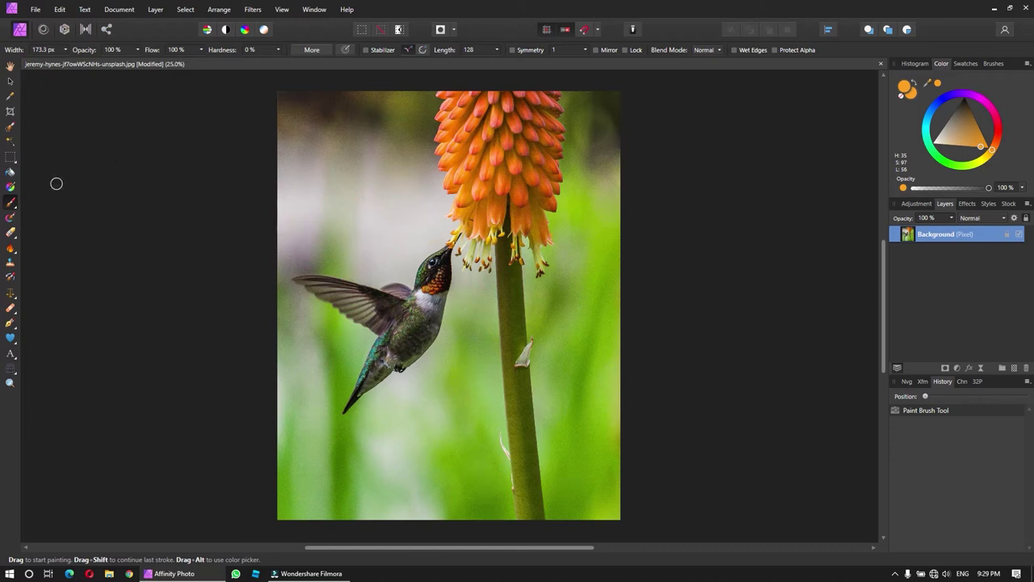
Step: Draw an ellipse over the hummingbird's body and give it a white fill
left_click(12, 340)
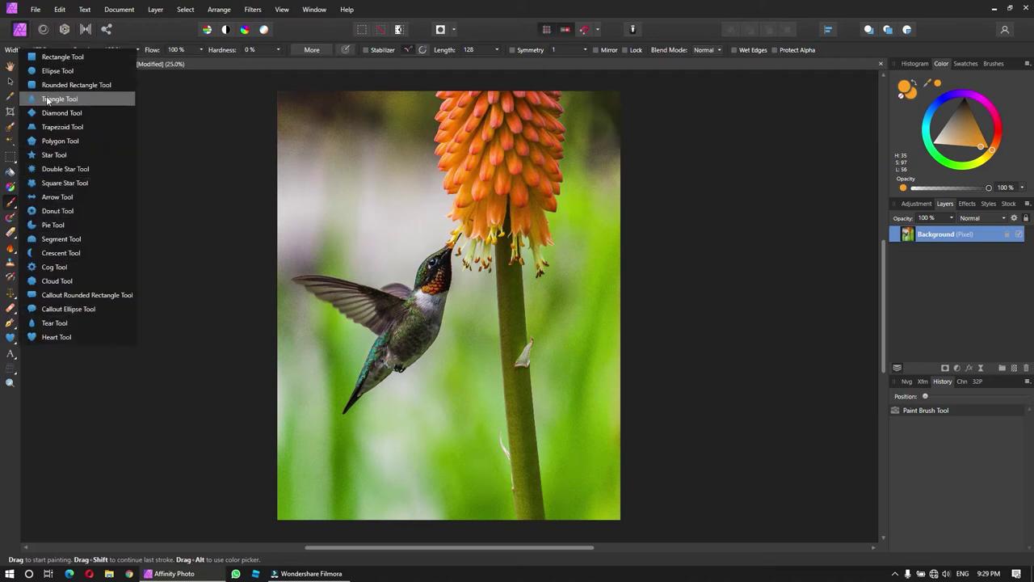
left_click(46, 72)
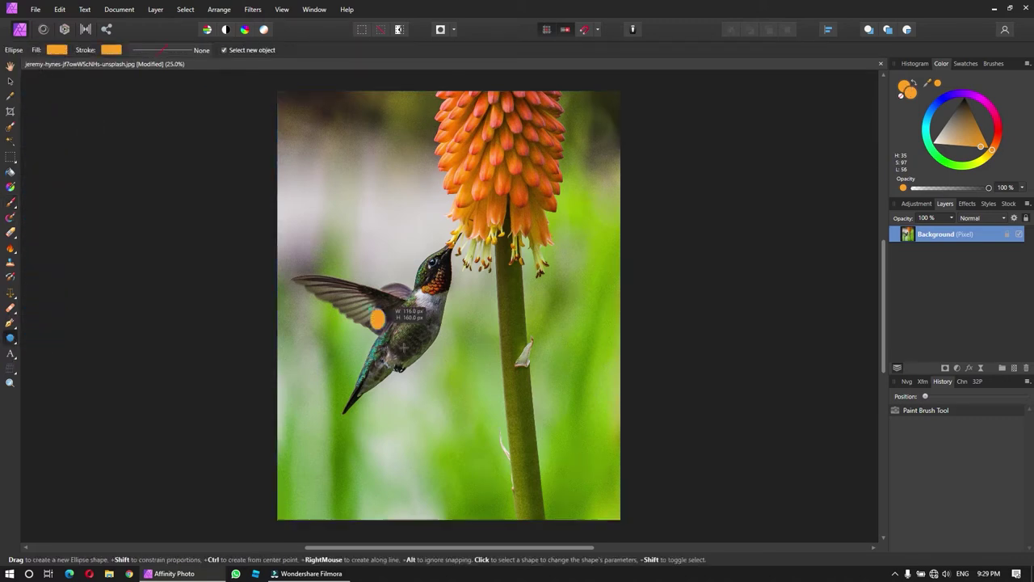
left_click_drag(369, 308, 490, 430)
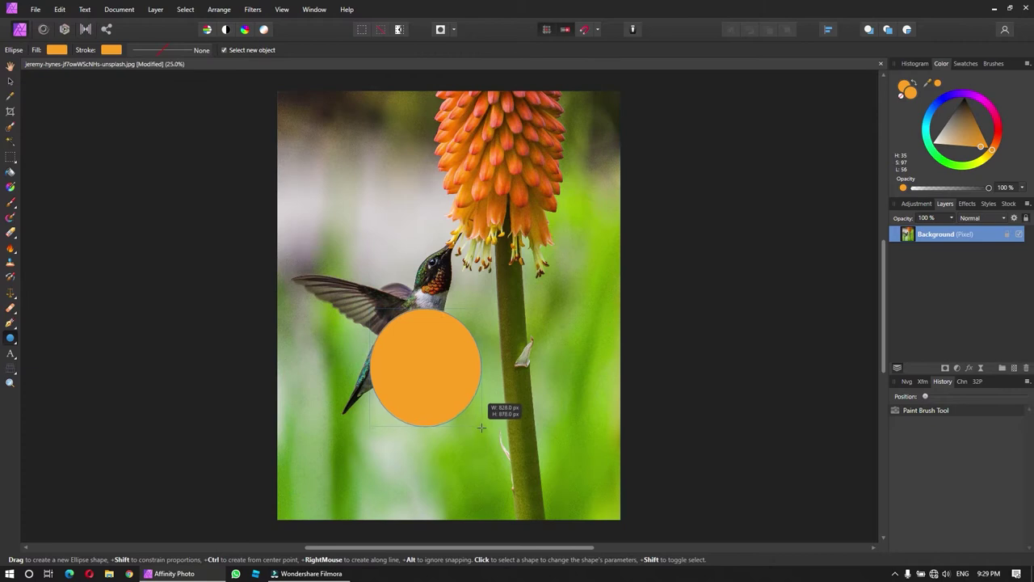
left_click(925, 153)
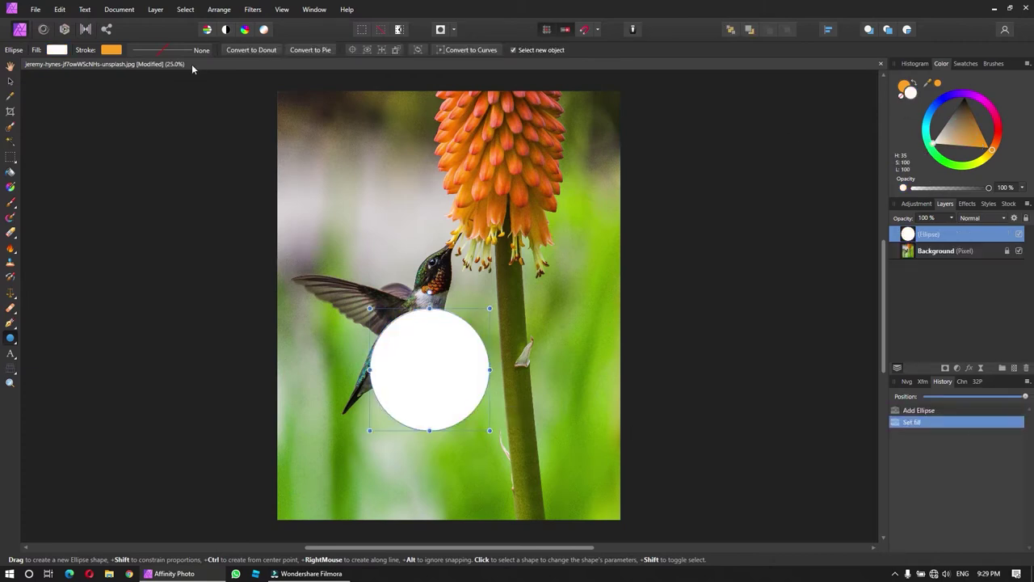
left_click(9, 81)
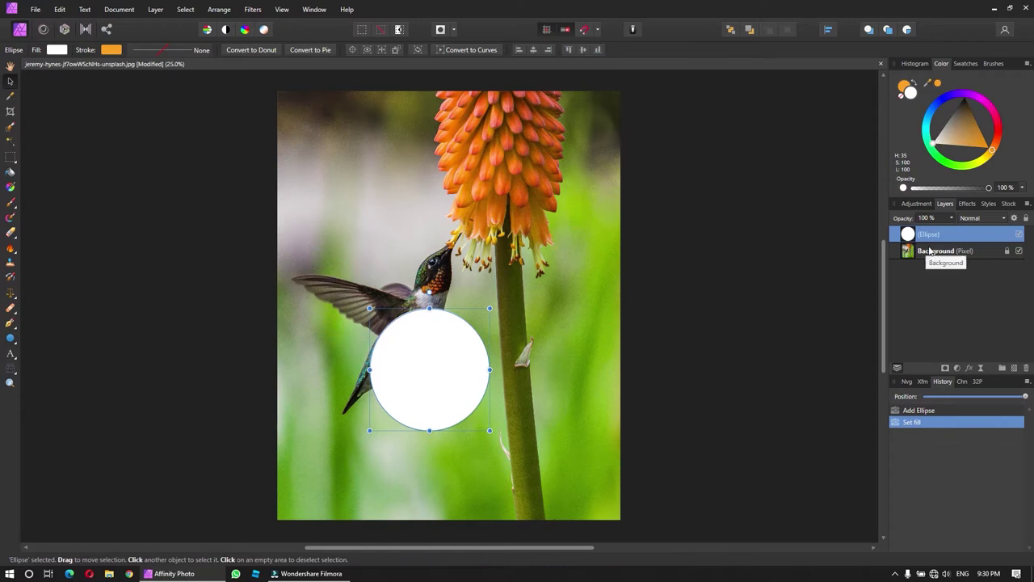
Step: Add a Gaussian Blur layer effect with 100 px radius to the white ellipse
left_click(968, 367)
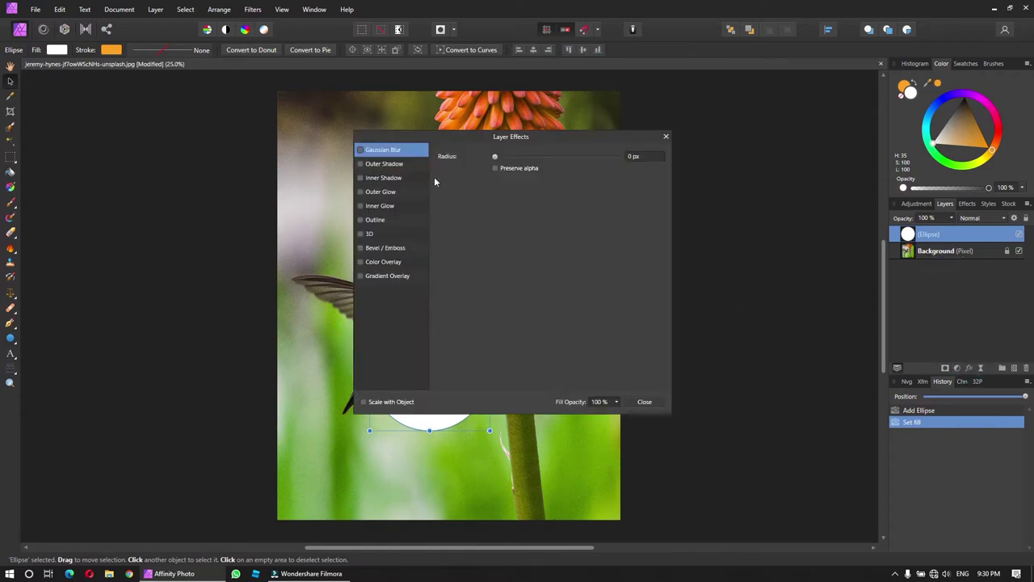
left_click(361, 150)
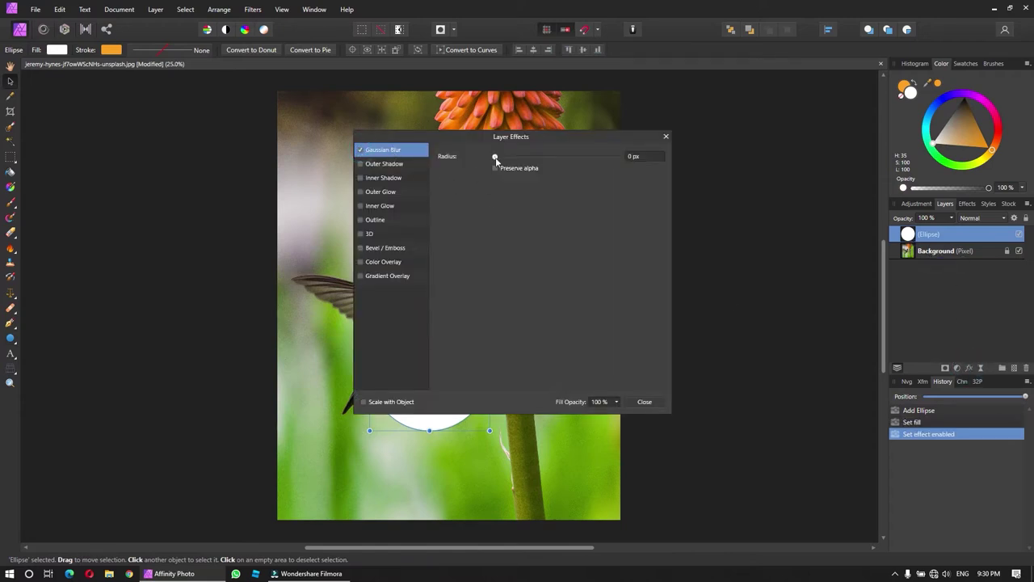
mouse_move(495, 157)
left_mouse_down()
mouse_move(723, 142)
mouse_move(784, 162)
left_mouse_up()
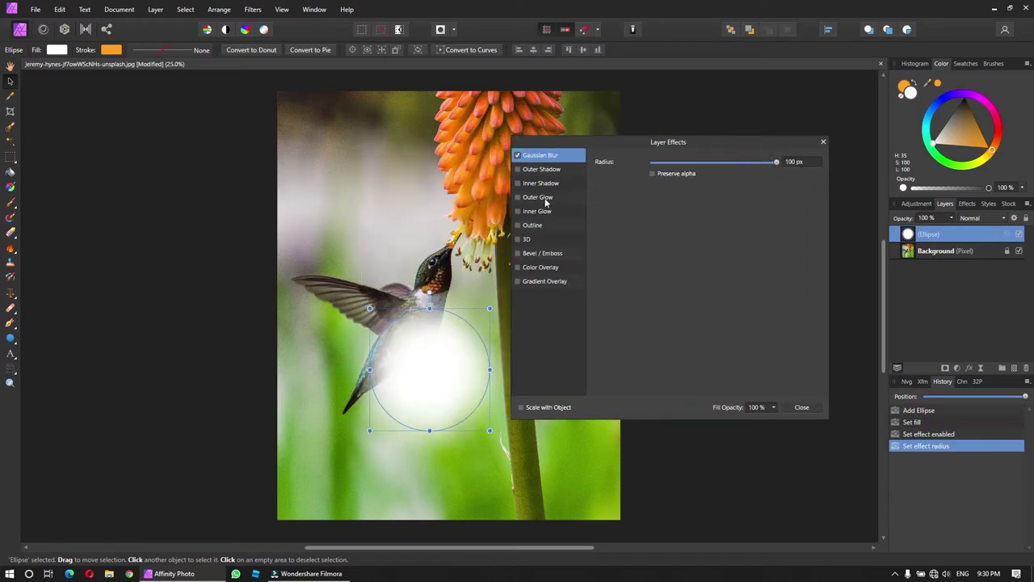
left_click(802, 407)
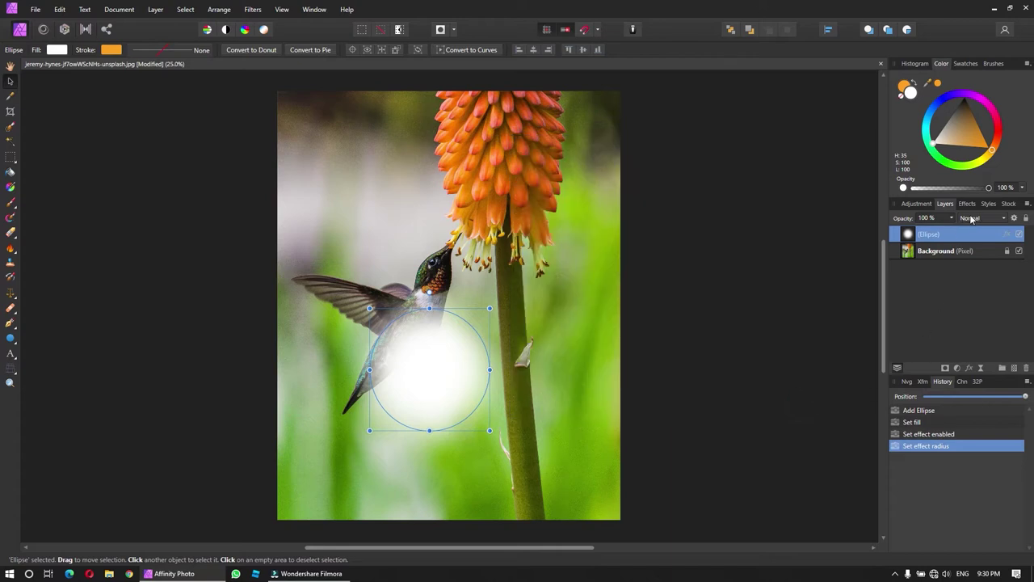
Step: Try Screen and Overlay blend modes on the glow, moving it over the stem and hummingbird
left_click(971, 218)
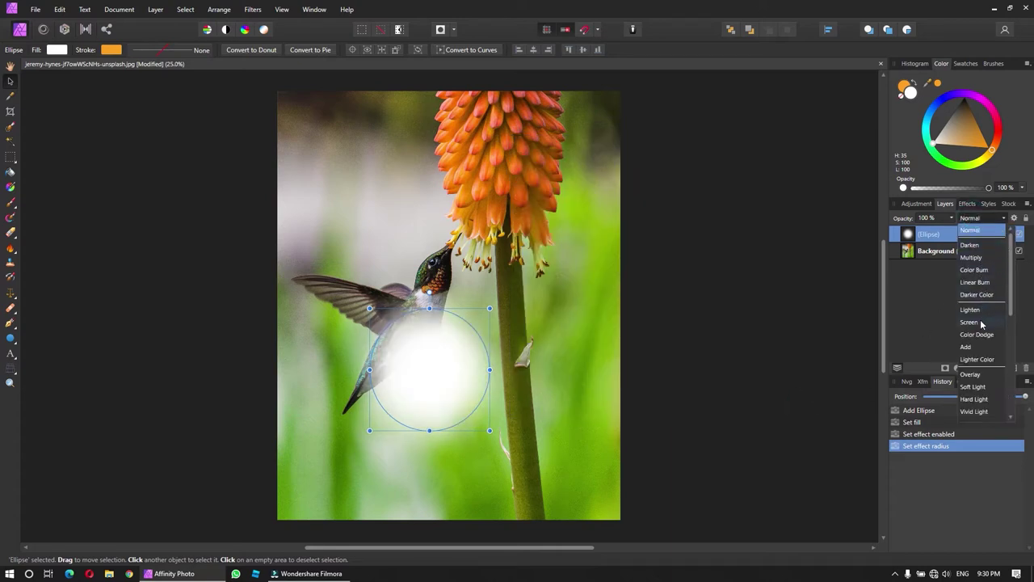
left_click(981, 323)
mouse_move(456, 384)
left_mouse_down()
mouse_move(503, 353)
mouse_move(505, 368)
left_mouse_up()
left_click(972, 218)
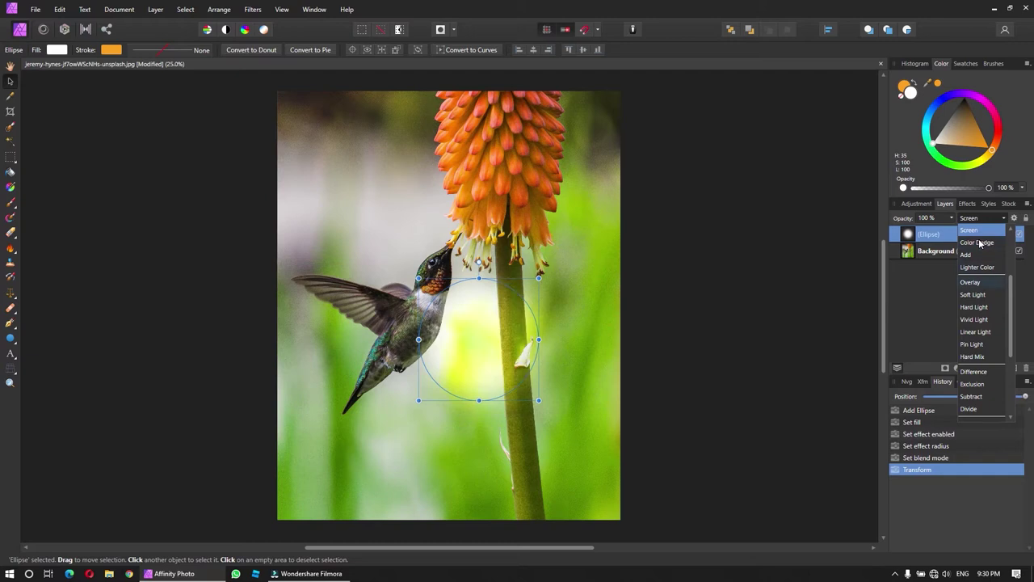
key("Down")
key("Down")
key("Down")
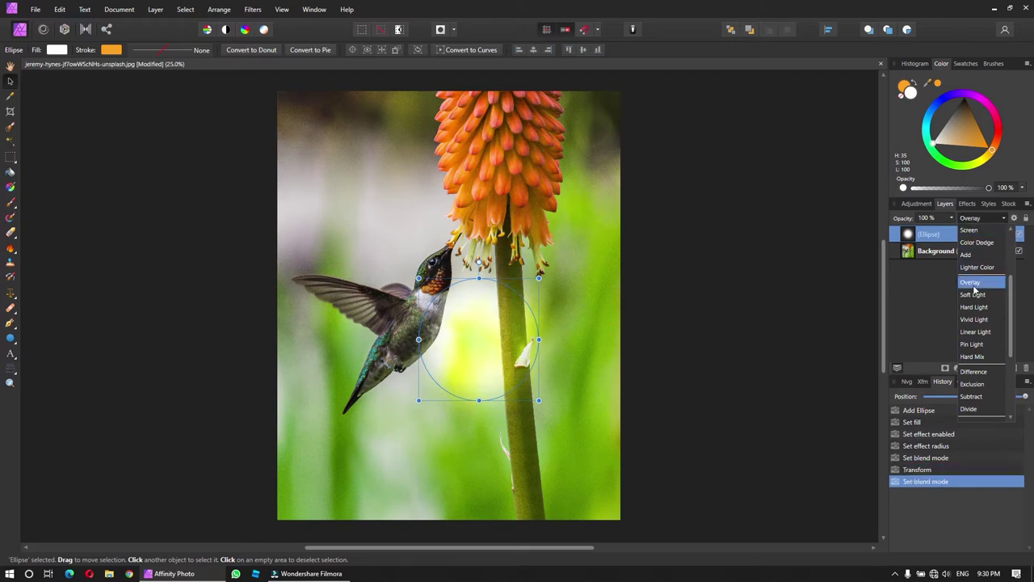
left_click(974, 284)
mouse_move(492, 376)
left_mouse_down()
mouse_move(407, 386)
mouse_move(424, 426)
mouse_move(543, 339)
left_mouse_up()
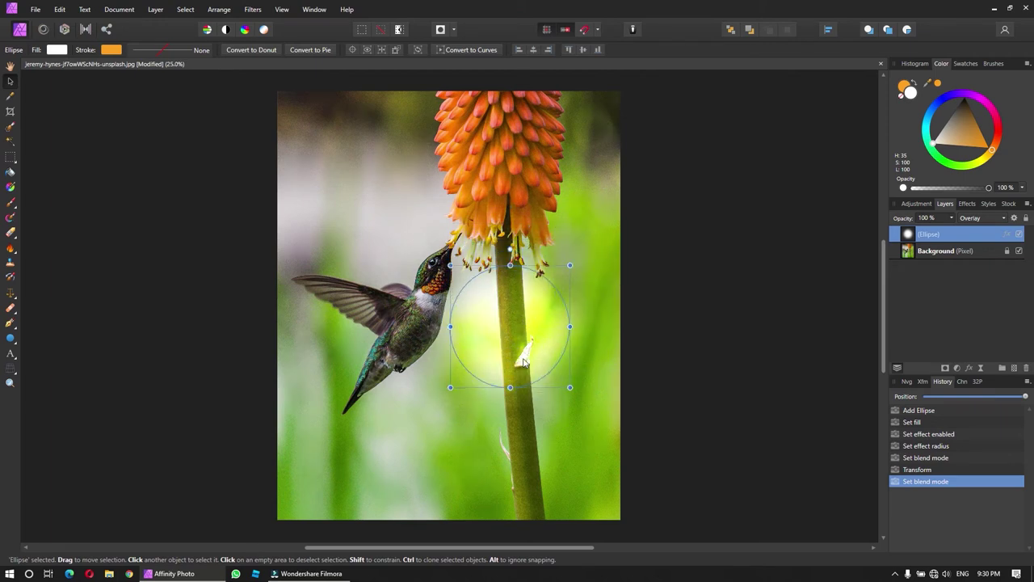
left_click_drag(543, 339, 540, 368)
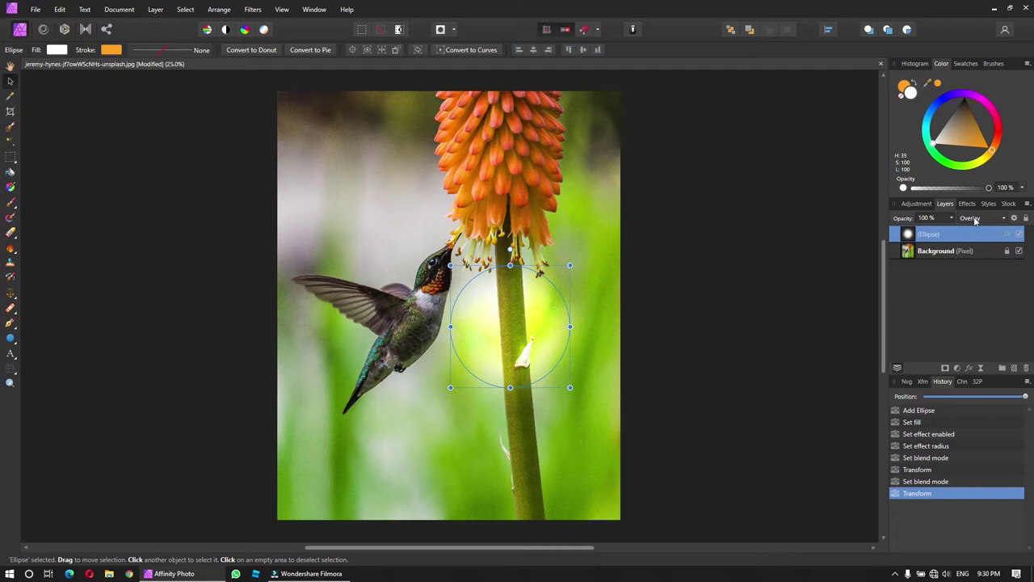
Step: Set the glow's blend mode back to Normal and nudge it down the flower stem
left_click(974, 217)
scroll(978, 234, "up", 4)
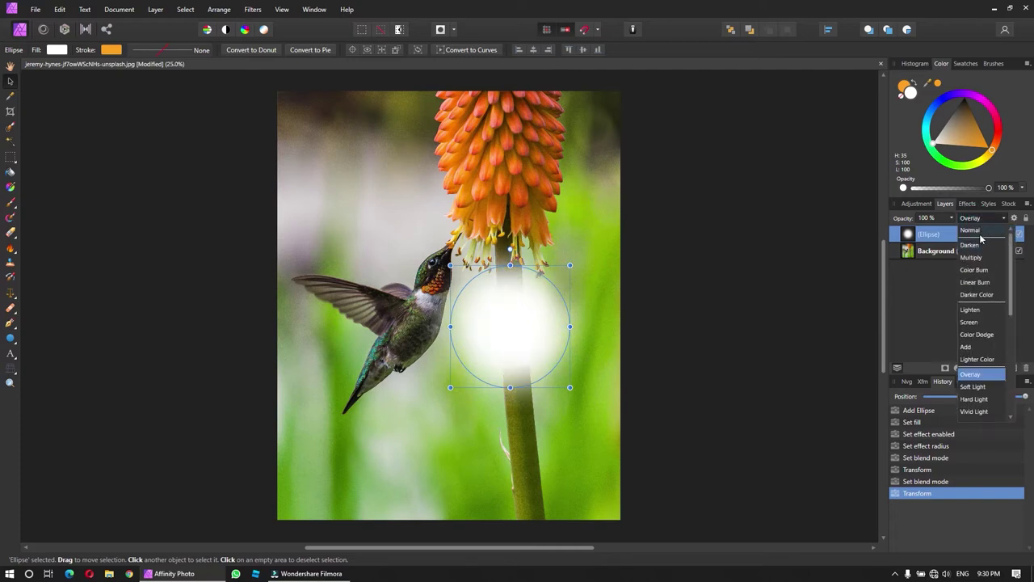
left_click(981, 237)
mouse_move(538, 347)
left_mouse_down()
mouse_move(387, 471)
mouse_move(544, 356)
left_mouse_up()
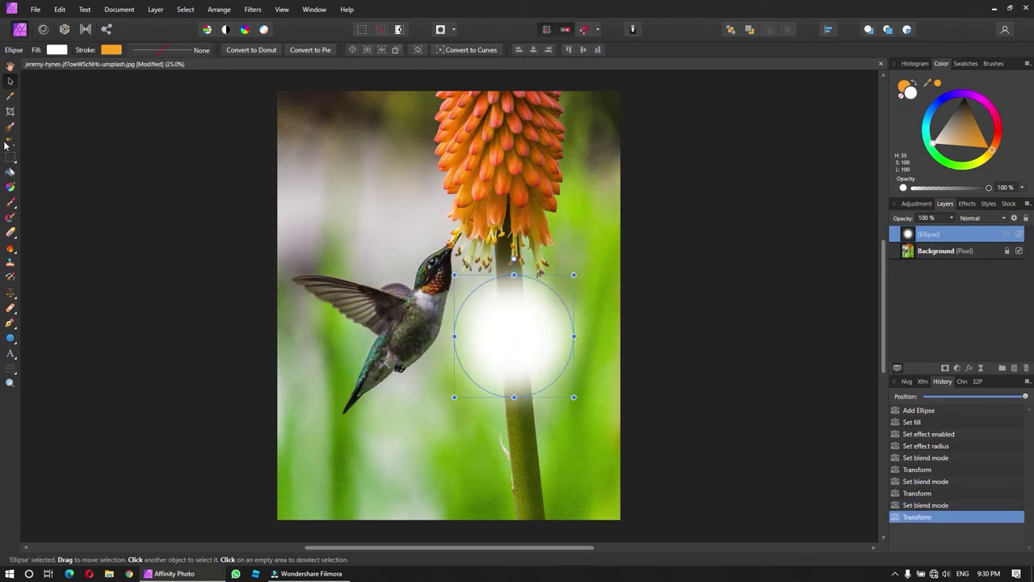
left_click(9, 98)
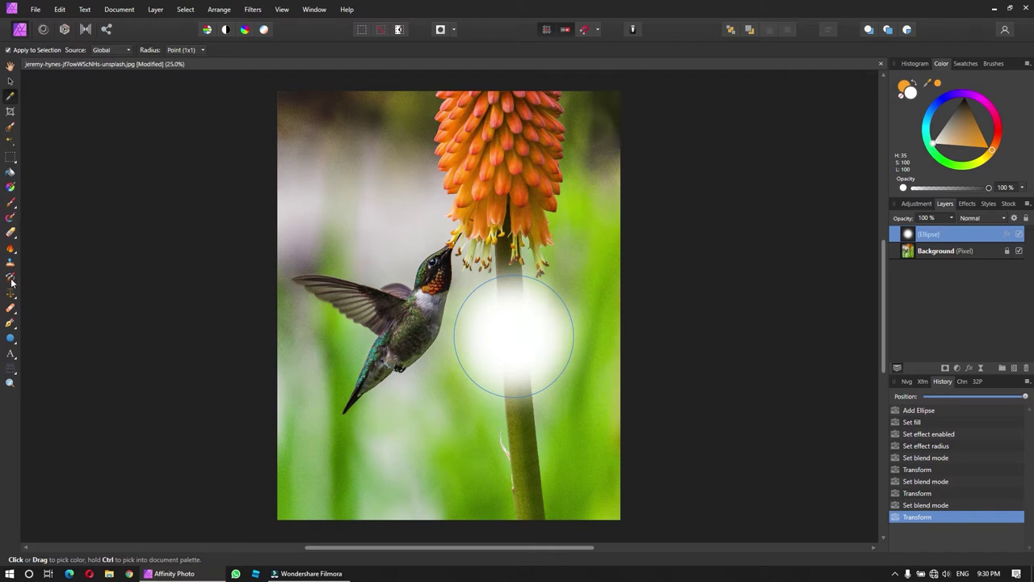
Step: Sample orange from the flower, then several background greens, settling on a darker green fill
left_click(453, 145)
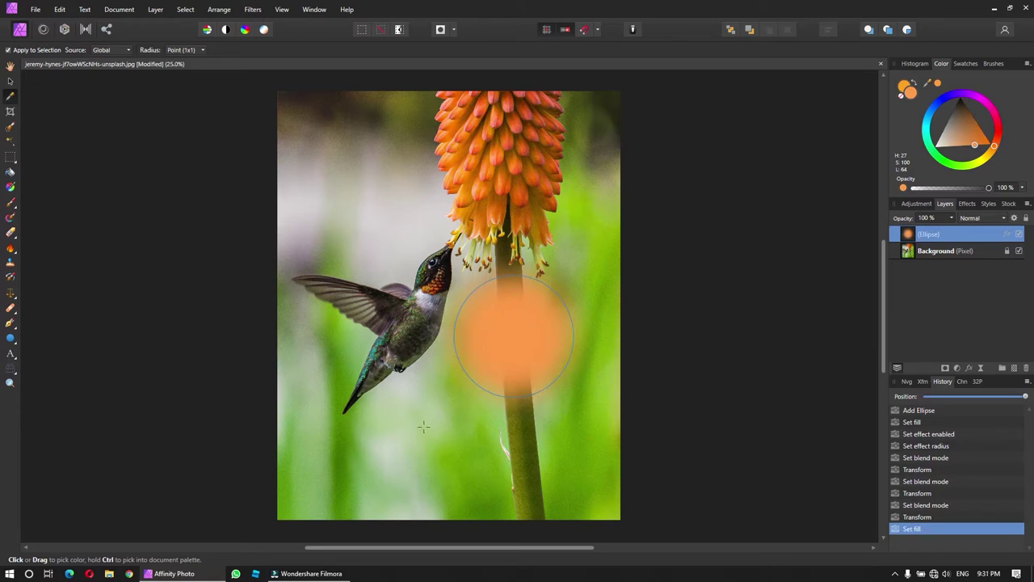
left_click(457, 467)
left_click(570, 452)
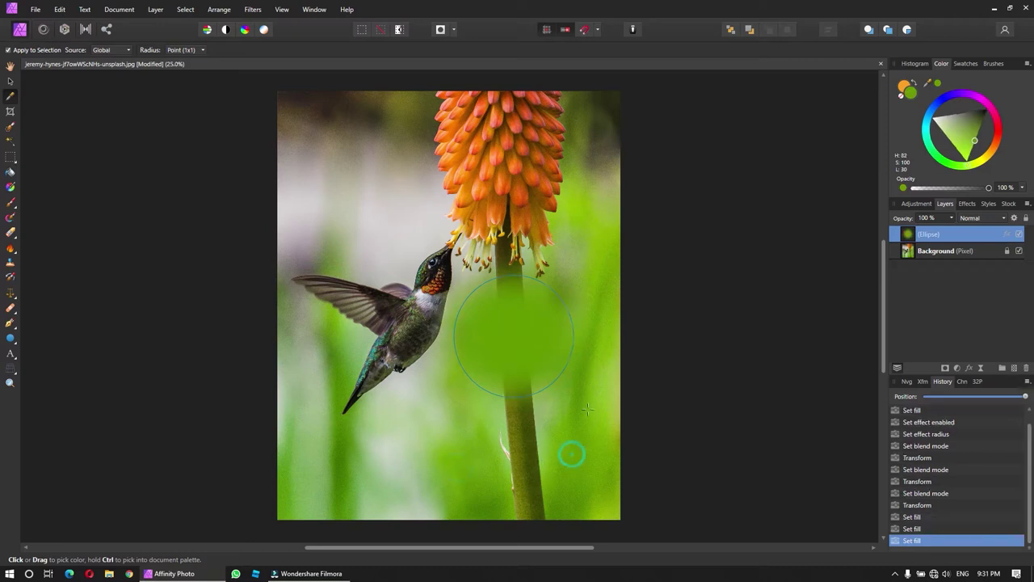
left_click(588, 404)
left_click(586, 294)
left_click(517, 452)
left_click(464, 458)
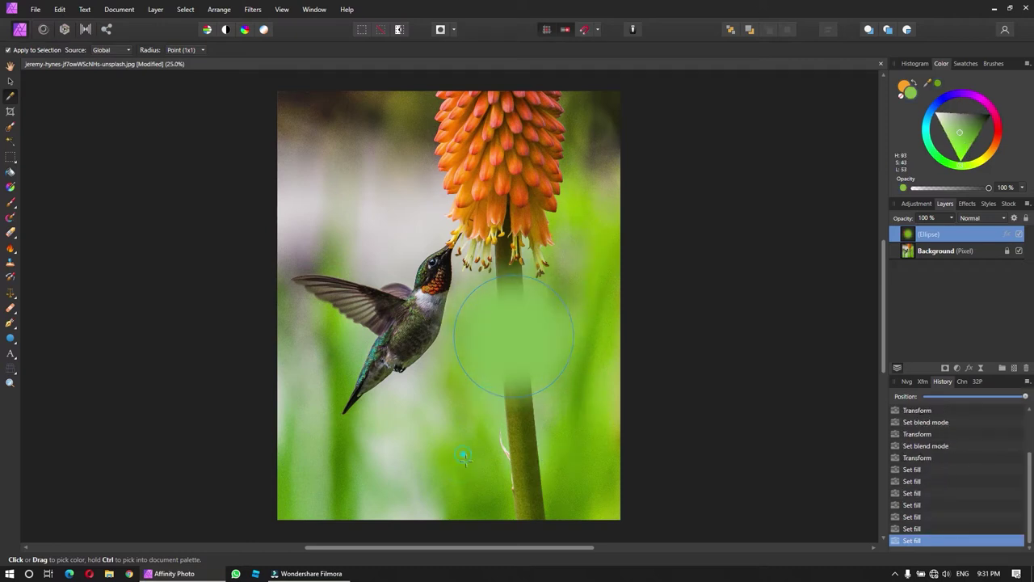
left_click(564, 464)
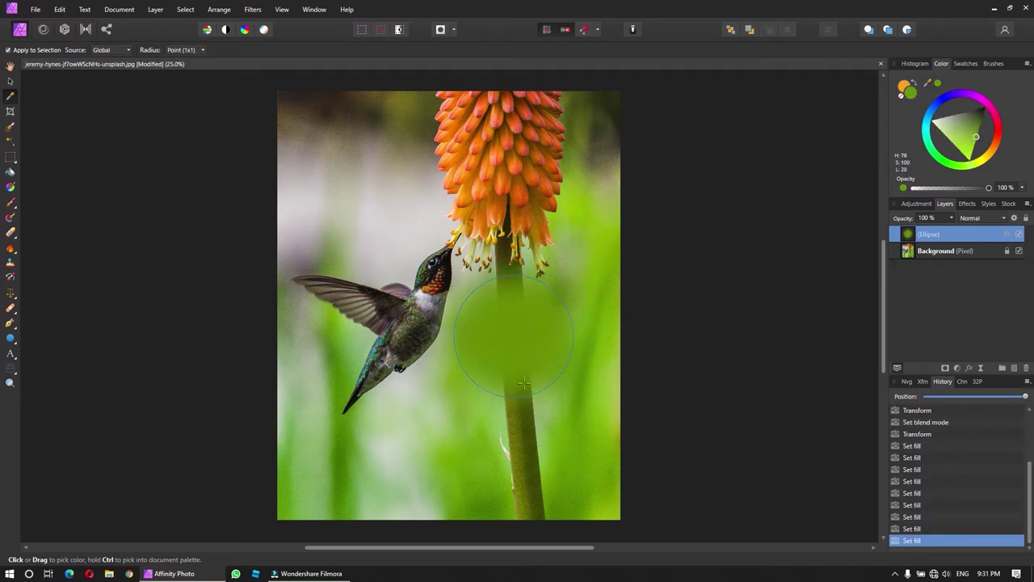
Step: Zoom to 50% around the hummingbird, select the ellipse, and bring up its fill settings
left_click(10, 383)
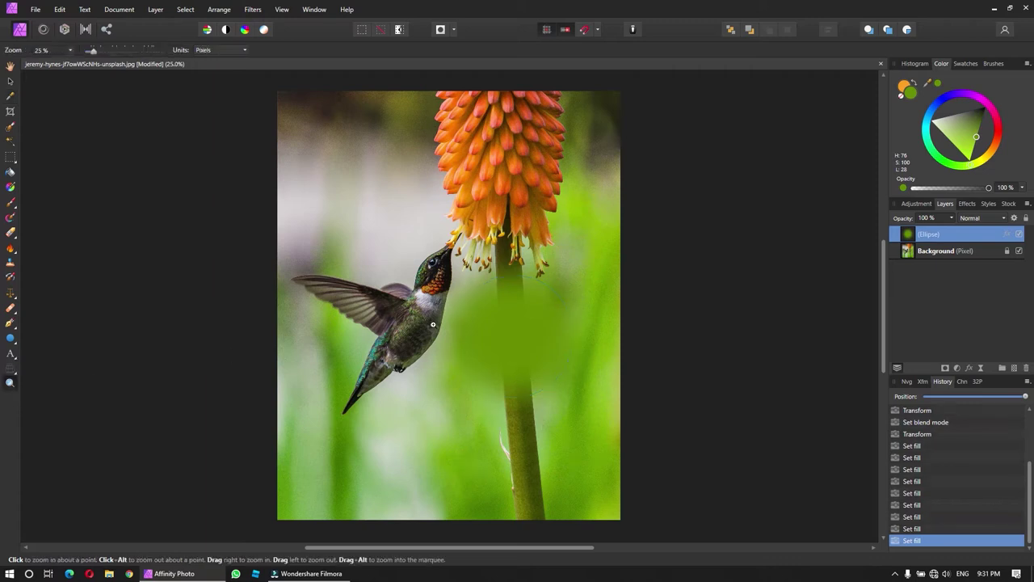
left_click(517, 331)
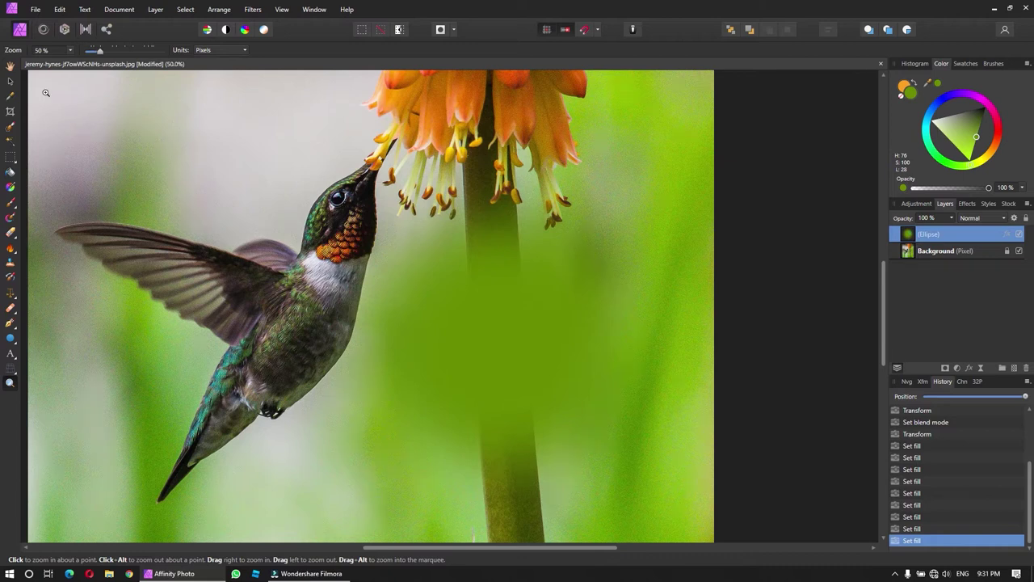
left_click(10, 80)
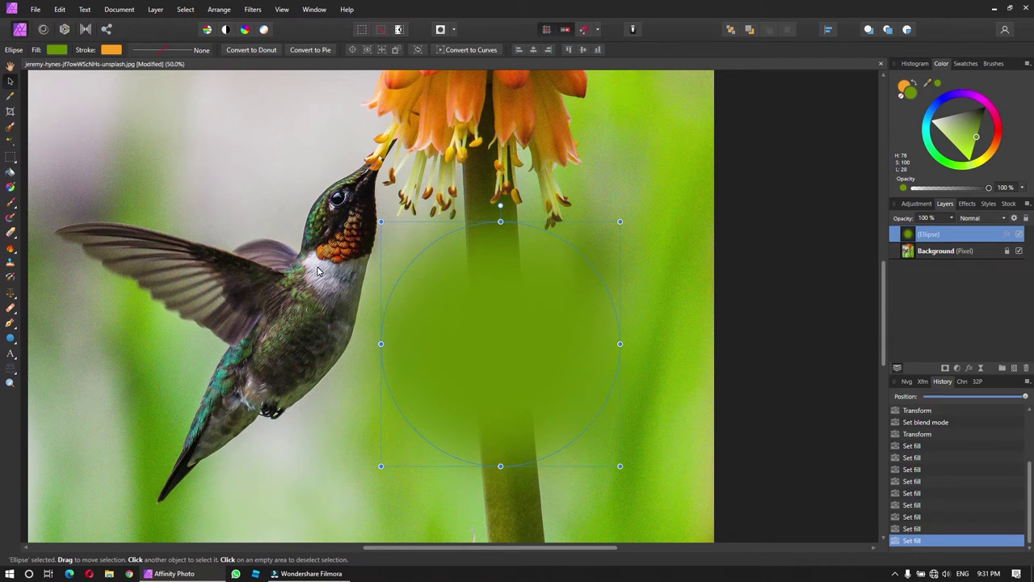
left_click(56, 49)
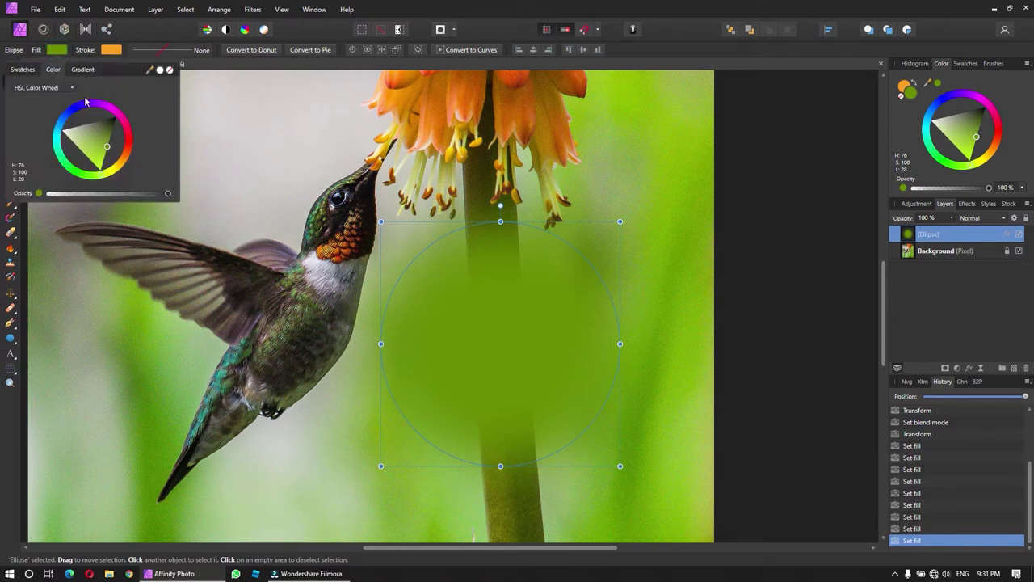
Step: Fill the ellipse with the PANTONE Process Magenta C swatch at 100% opacity after trying 24%
left_click(41, 195)
mouse_move(167, 195)
left_mouse_down()
mouse_move(77, 194)
mouse_move(210, 197)
left_mouse_up()
left_click(22, 71)
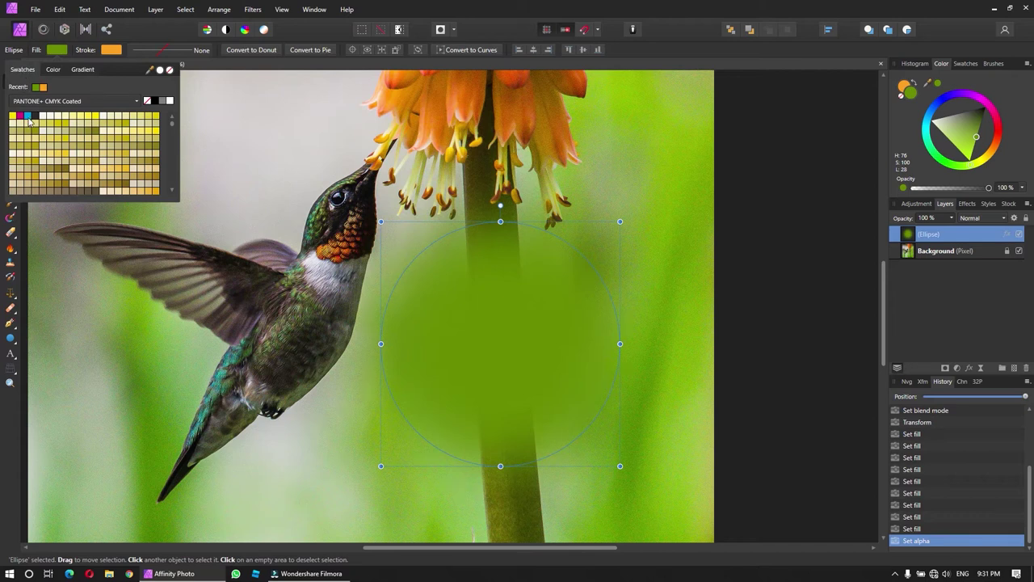
left_click(20, 117)
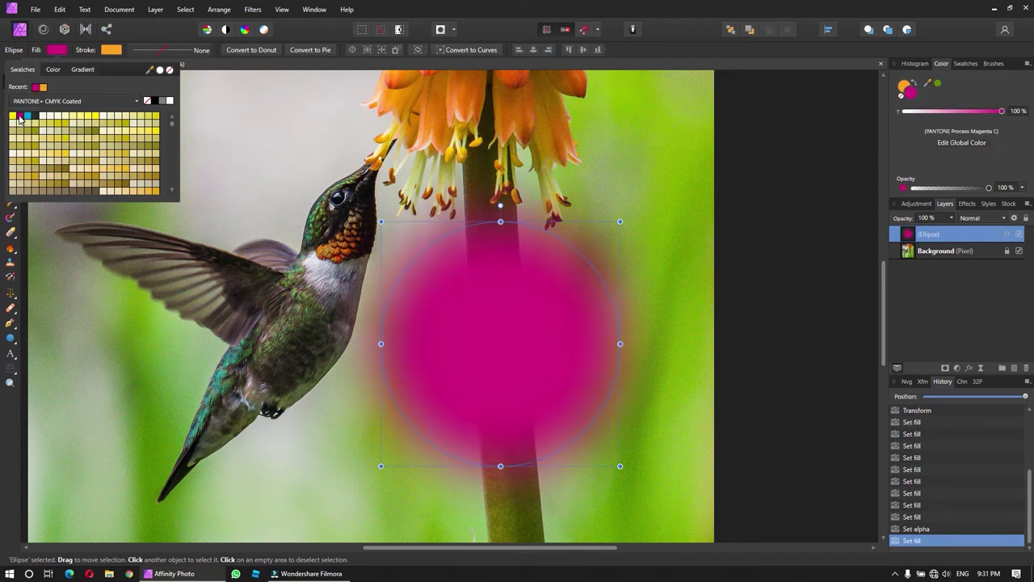
left_click(55, 70)
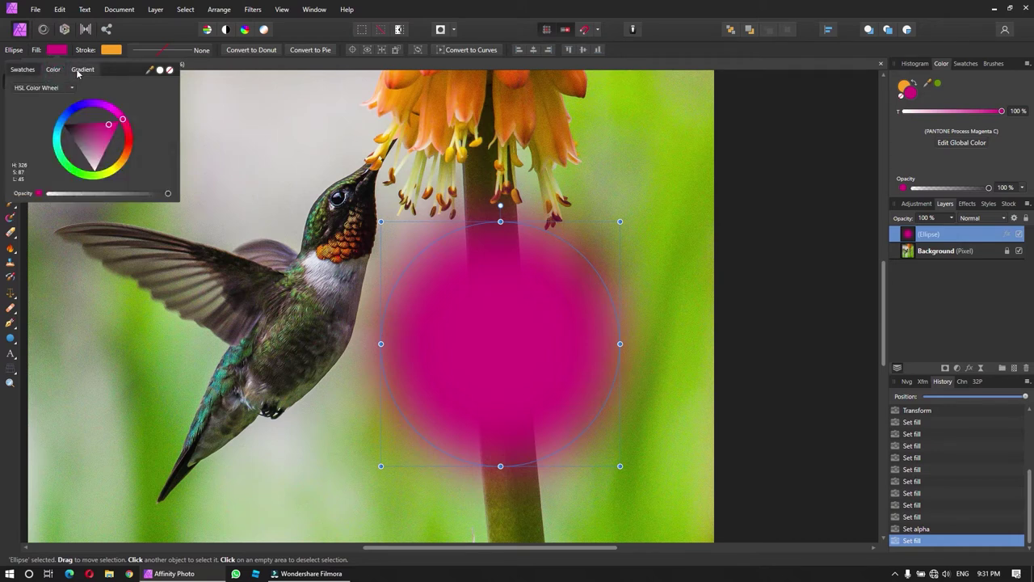
Step: Make the fill a white-to-magenta linear gradient, adding noise to both gradient stops
left_click(81, 70)
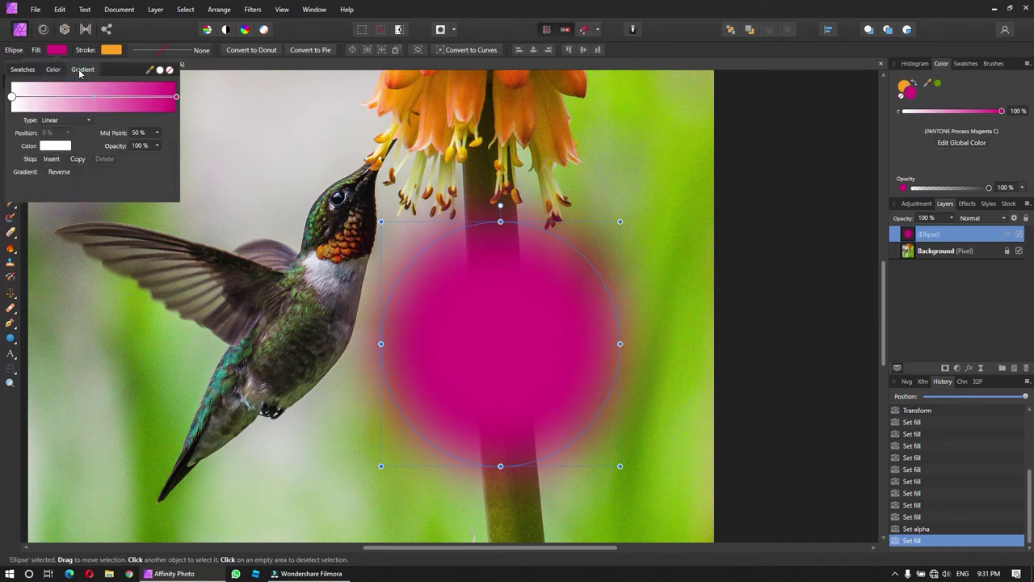
left_click(176, 97)
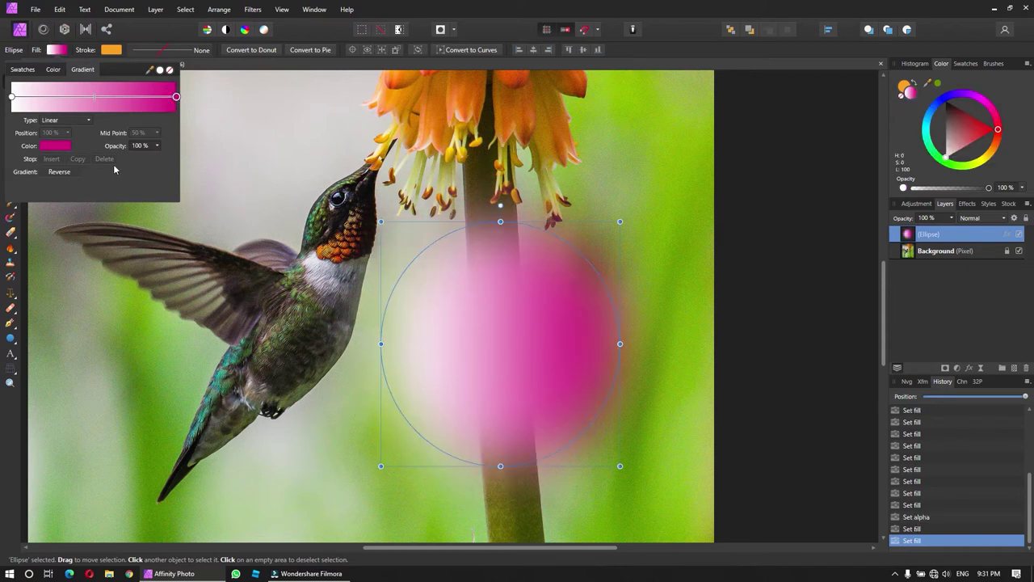
left_click(11, 97)
left_click(55, 146)
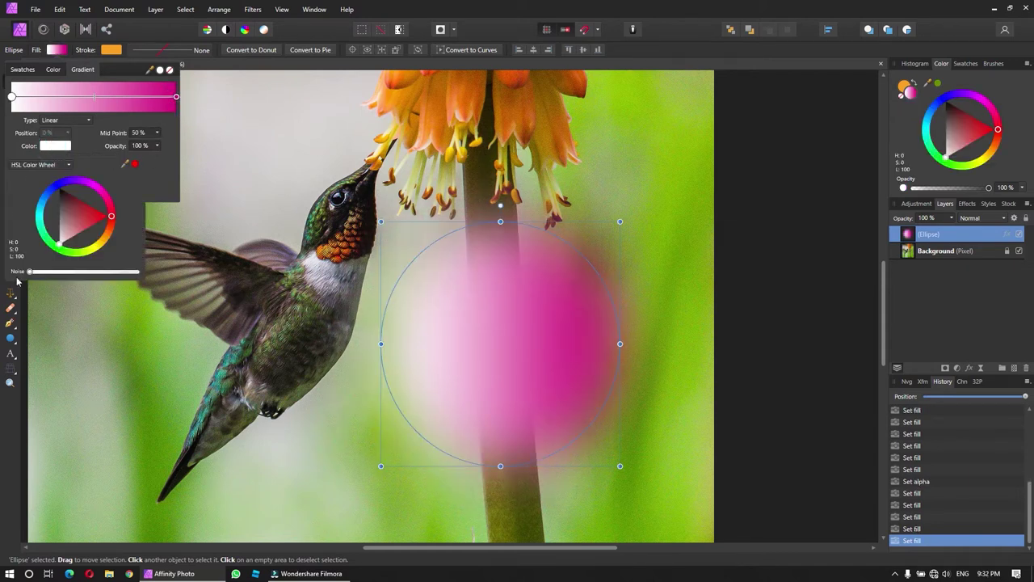
left_click_drag(30, 273, 164, 277)
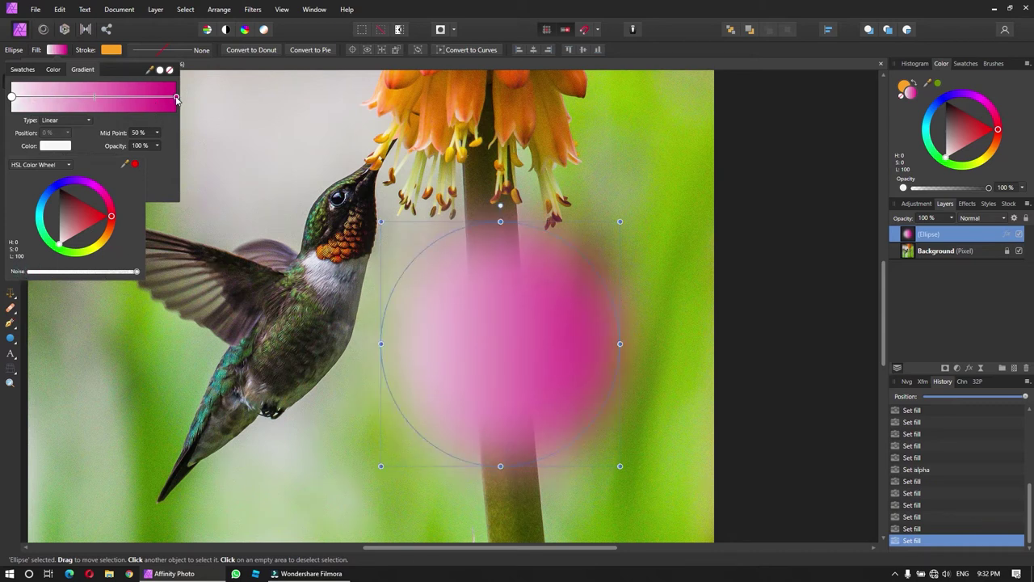
left_click(176, 97)
left_click(57, 146)
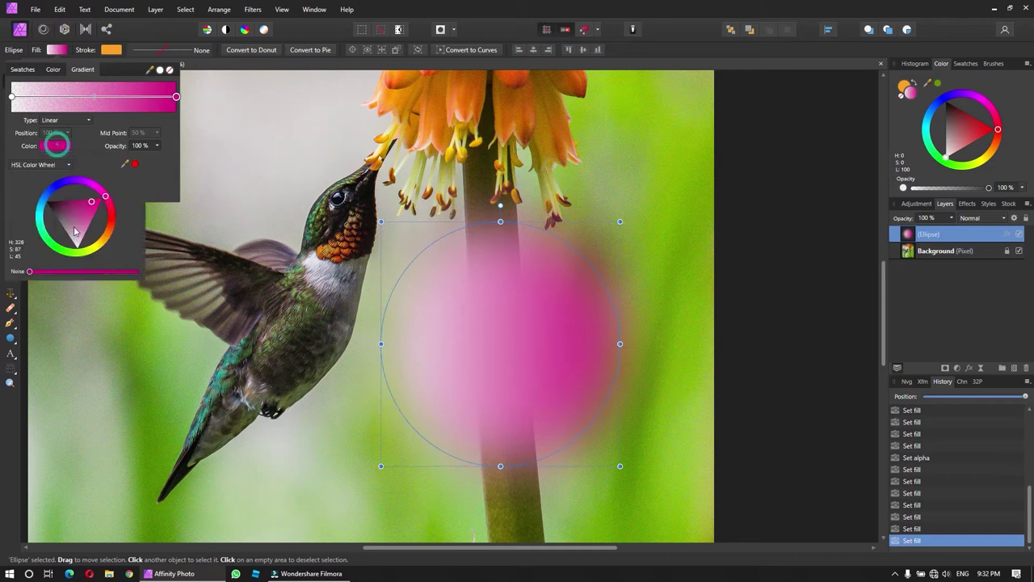
mouse_move(30, 274)
left_mouse_down()
mouse_move(203, 273)
mouse_move(168, 279)
left_mouse_up()
left_click(540, 367)
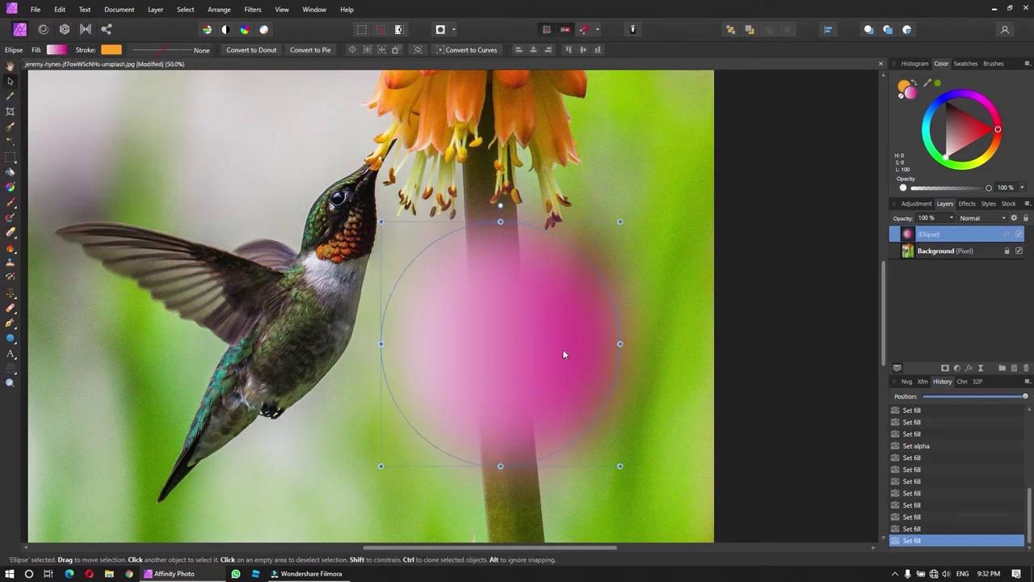
Step: Change the ellipse fill to a solid saturated red
left_click(58, 50)
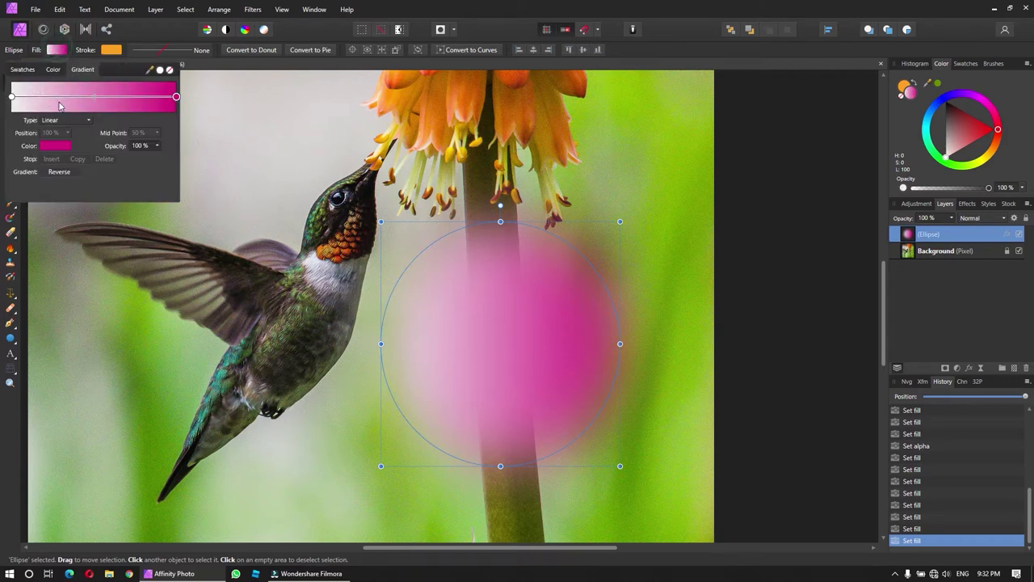
left_click(53, 68)
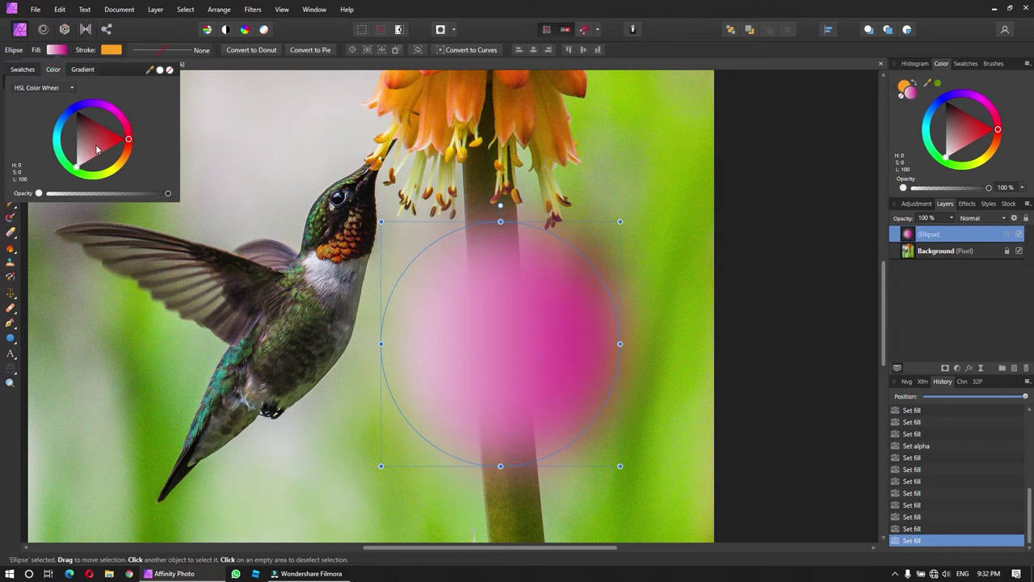
left_click(117, 134)
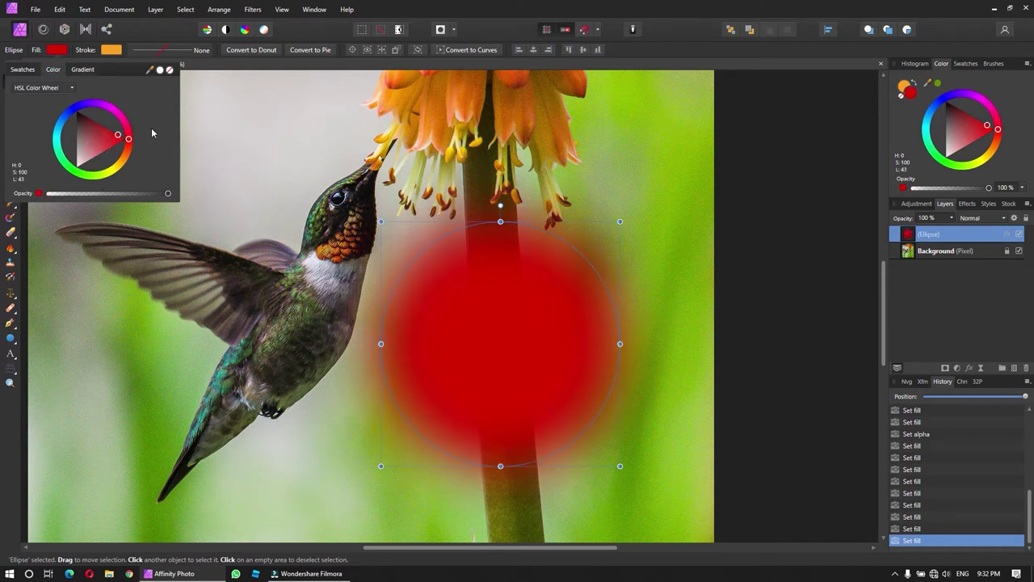
Step: Select the red ellipse and delete it, leaving only the Background photo layer
left_click(308, 159)
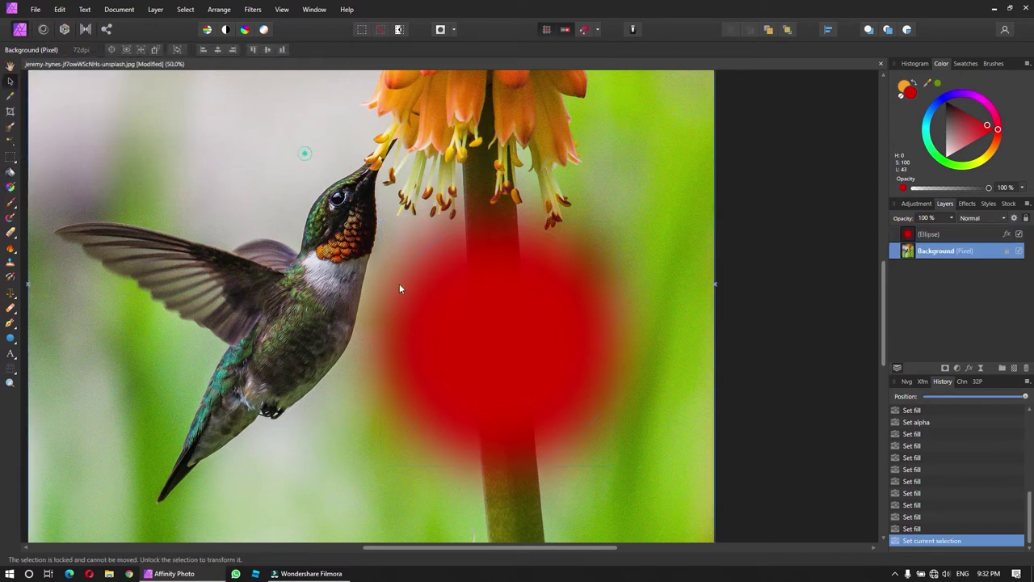
key("ctrl+d")
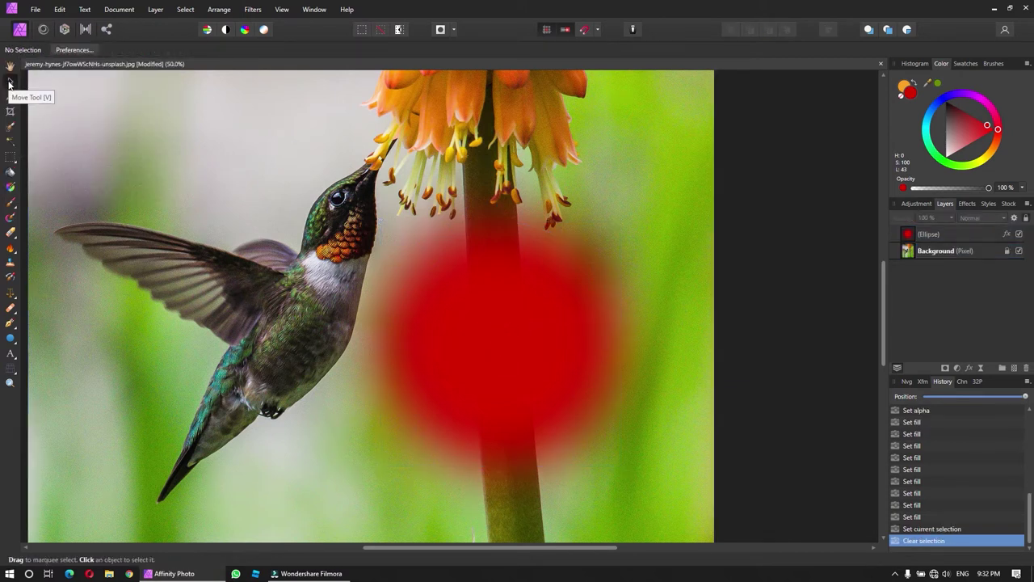
left_click(438, 314)
left_click_drag(565, 381, 630, 408)
key("Delete")
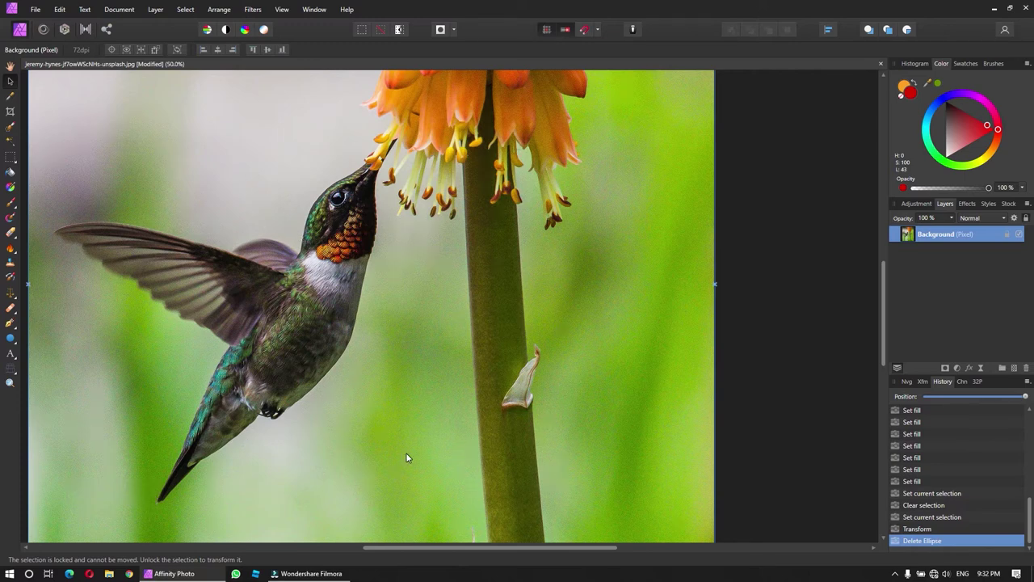
left_click(11, 111)
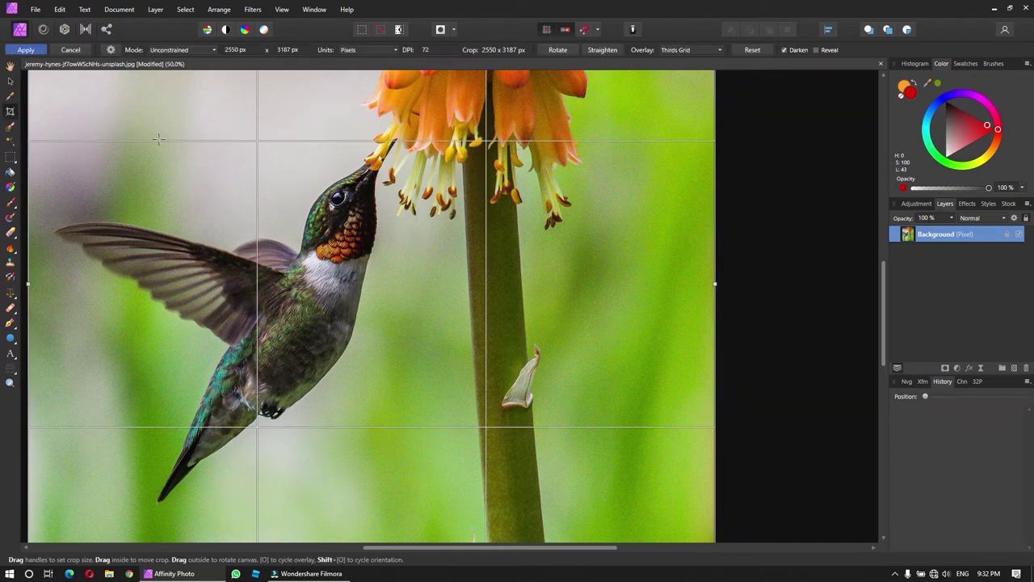
Step: Crop to a 1624 × 1150 px frame around the hummingbird and stem
left_click_drag(155, 125, 589, 435)
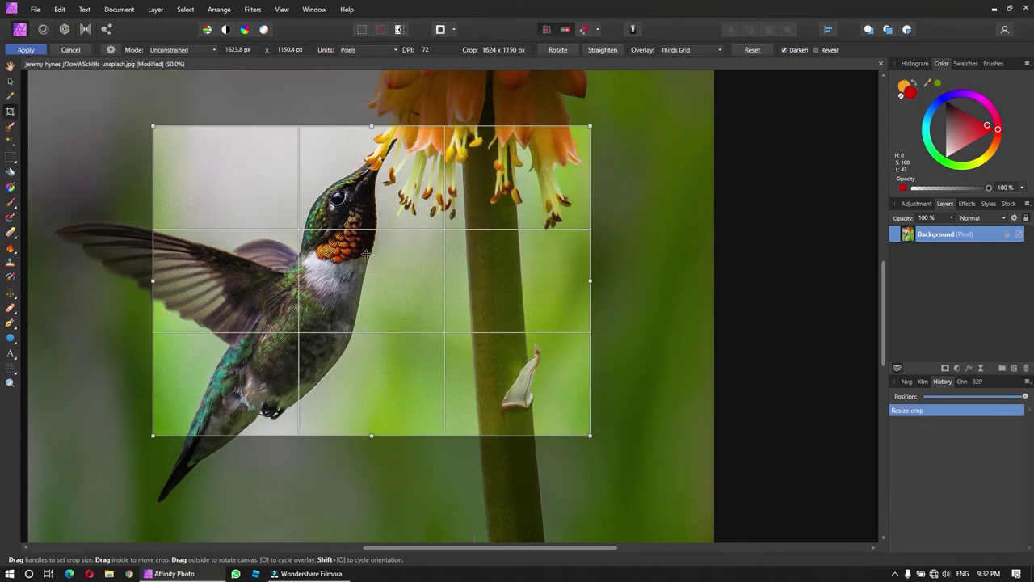
key("h")
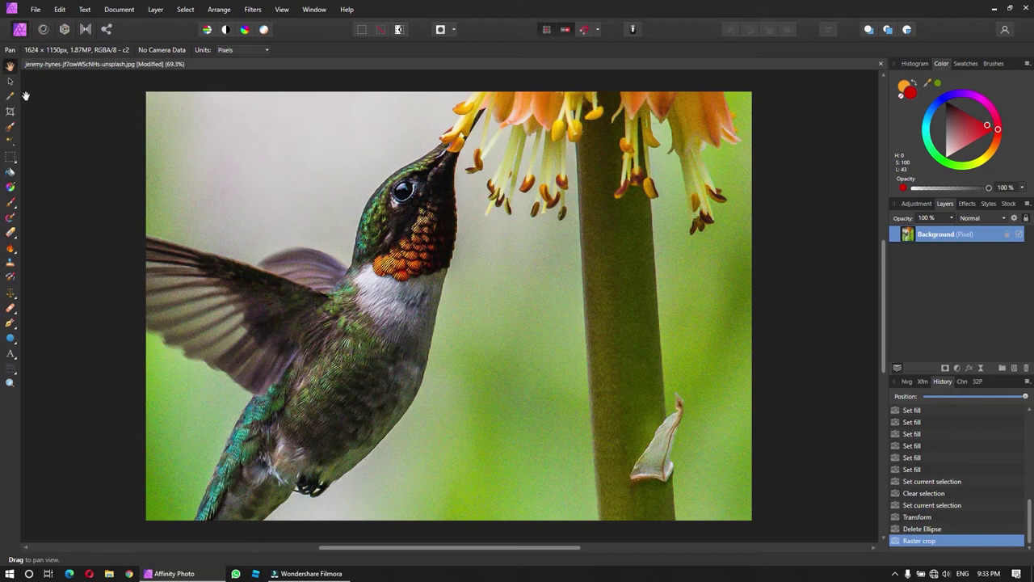
Step: Select the Background layer and toggle its lock until the layer is unlocked
left_click(10, 81)
left_click_drag(284, 176, 394, 248)
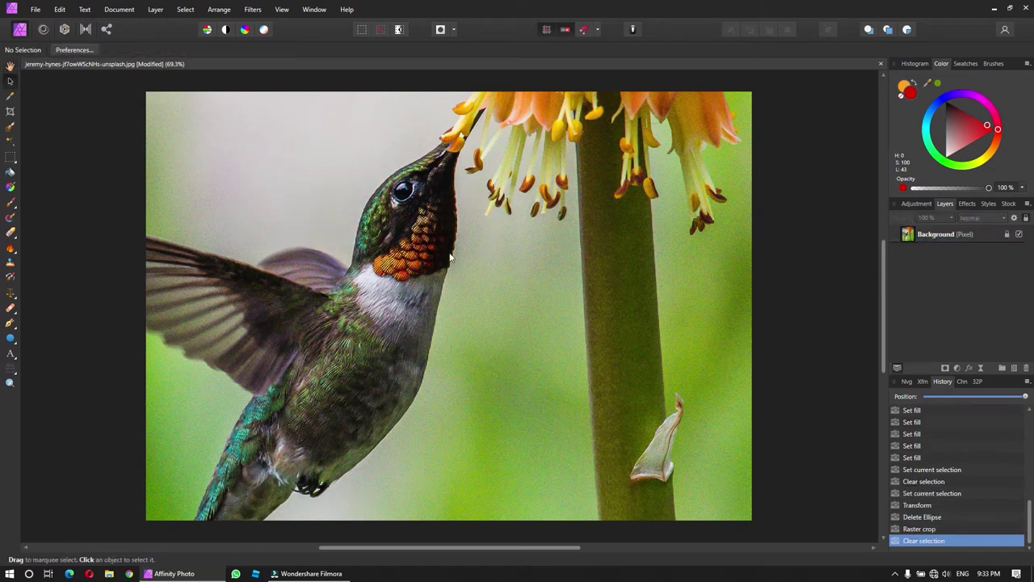
left_click(429, 205)
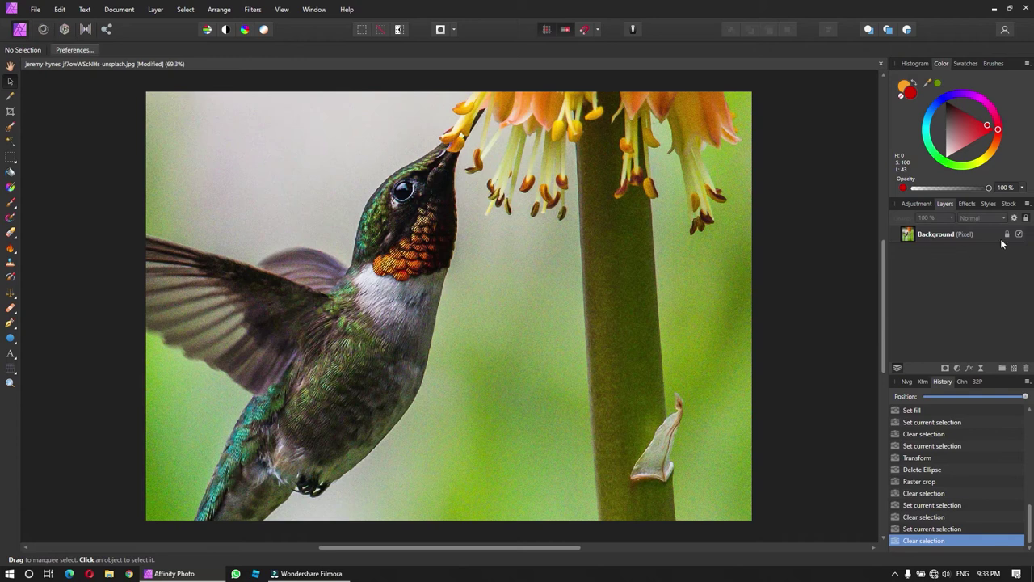
left_click(1026, 219)
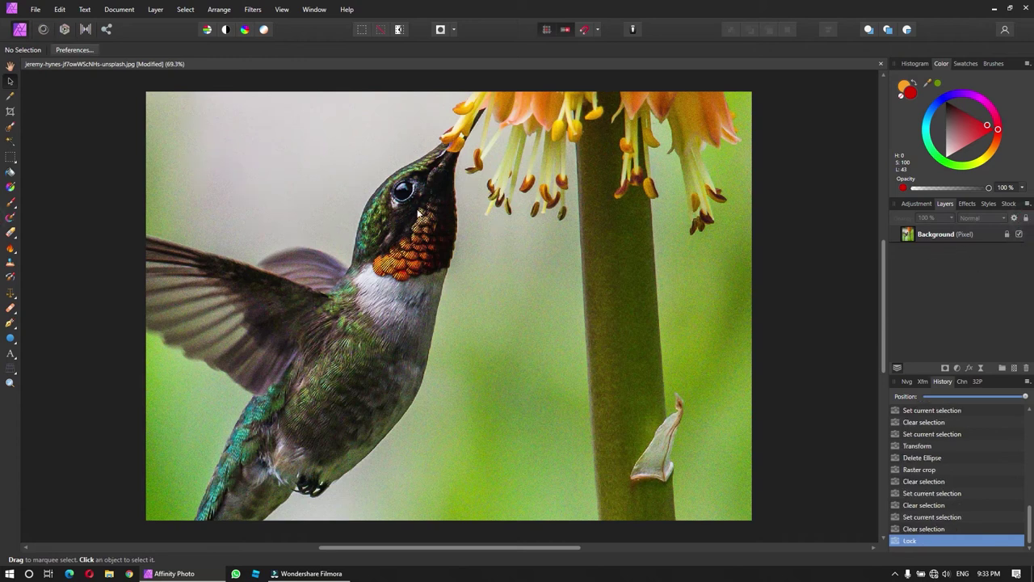
left_click(329, 176)
left_click_drag(340, 192, 396, 258)
left_click(1025, 219)
left_click(1026, 222)
left_click(1026, 219)
Step: Shift the photo down and right so the bird sits further right, then relock the layer
mouse_move(296, 166)
left_mouse_down()
mouse_move(418, 261)
mouse_move(546, 307)
mouse_move(468, 372)
mouse_move(369, 383)
mouse_move(117, 247)
mouse_move(547, 404)
mouse_move(455, 416)
left_mouse_up()
mouse_move(465, 335)
left_mouse_down()
mouse_move(265, 340)
mouse_move(372, 254)
mouse_move(418, 427)
mouse_move(360, 337)
mouse_move(351, 346)
mouse_move(421, 314)
mouse_move(468, 324)
mouse_move(472, 307)
left_mouse_up()
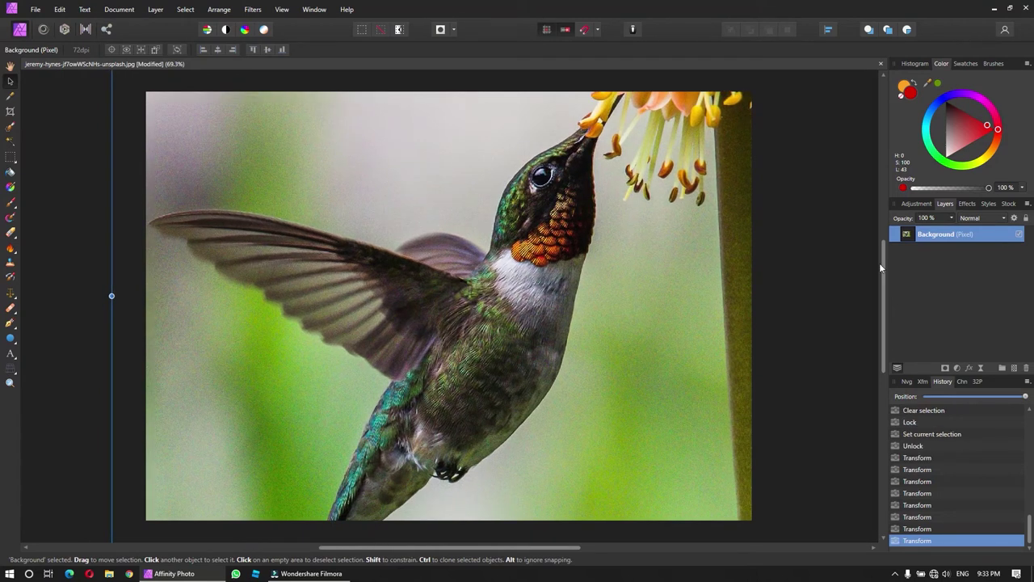
left_click(1019, 233)
left_click(122, 241)
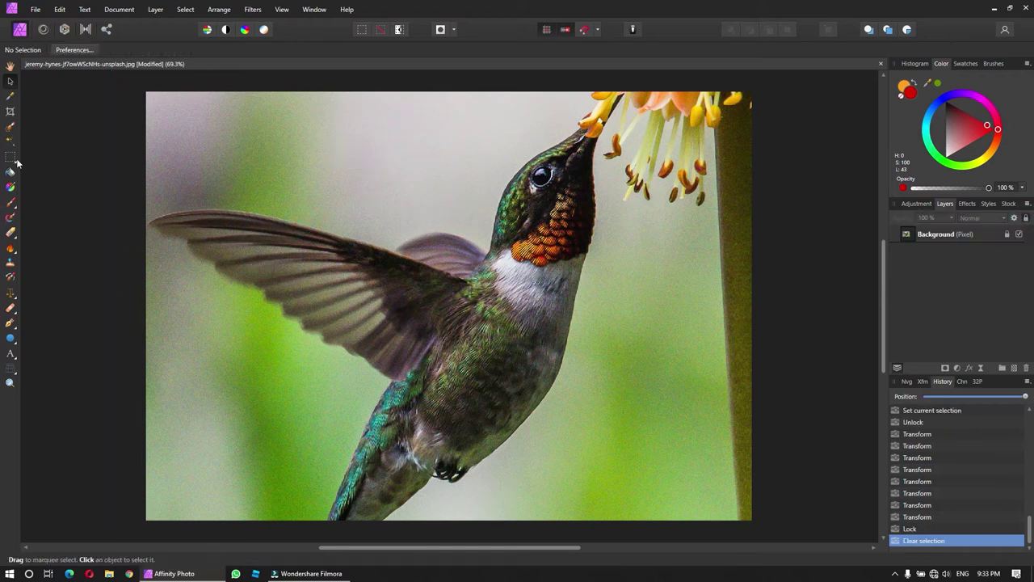
left_click(10, 113)
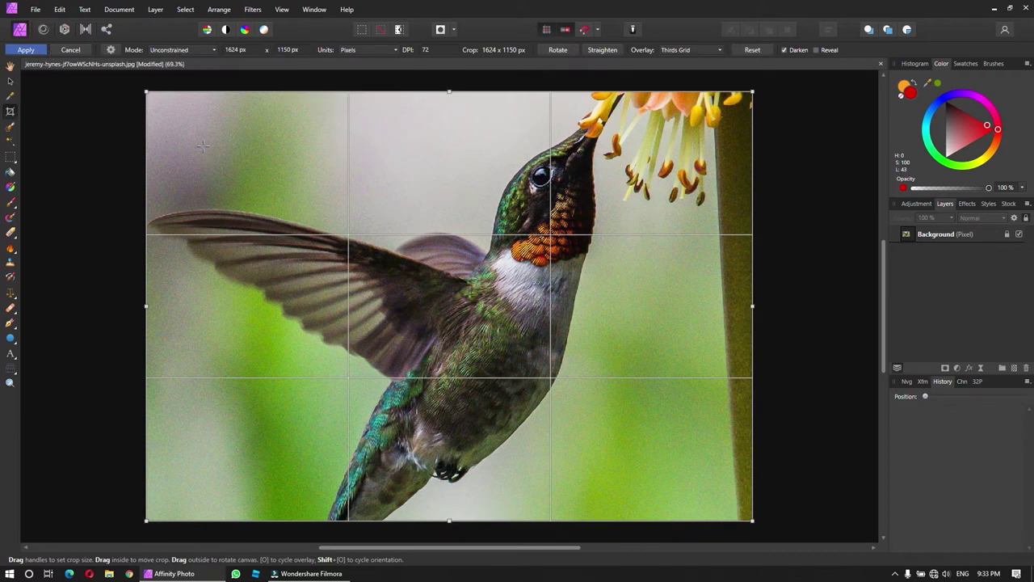
Step: Step History back to the uncropped 2550 × 3187 px original photo
left_click(926, 396)
left_click(927, 395)
left_click(26, 49)
left_click_drag(1025, 396, 886, 395)
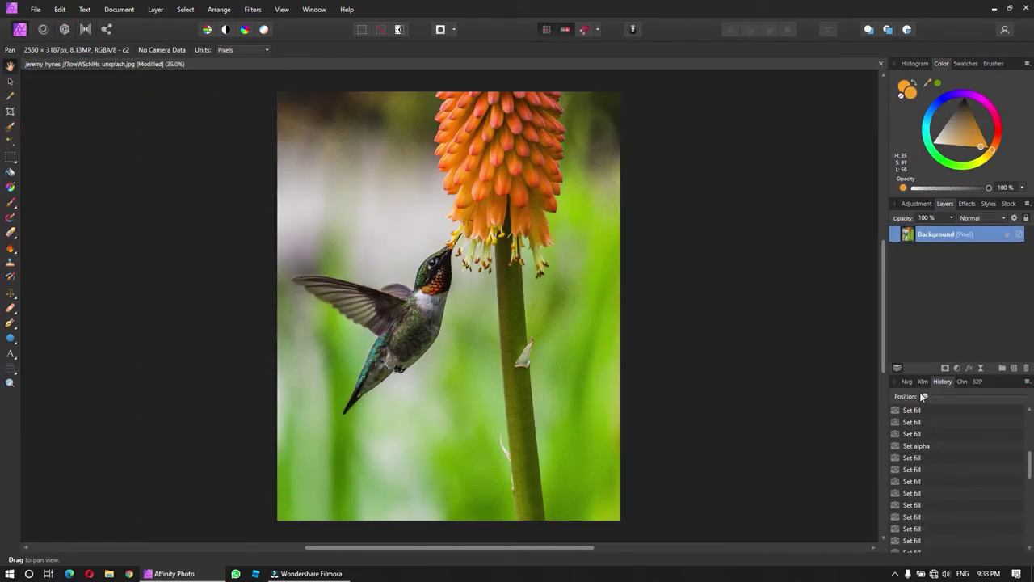
Step: Try a smaller unconstrained crop rotated about 35°, then undo the rotation and cancel it
left_click(10, 111)
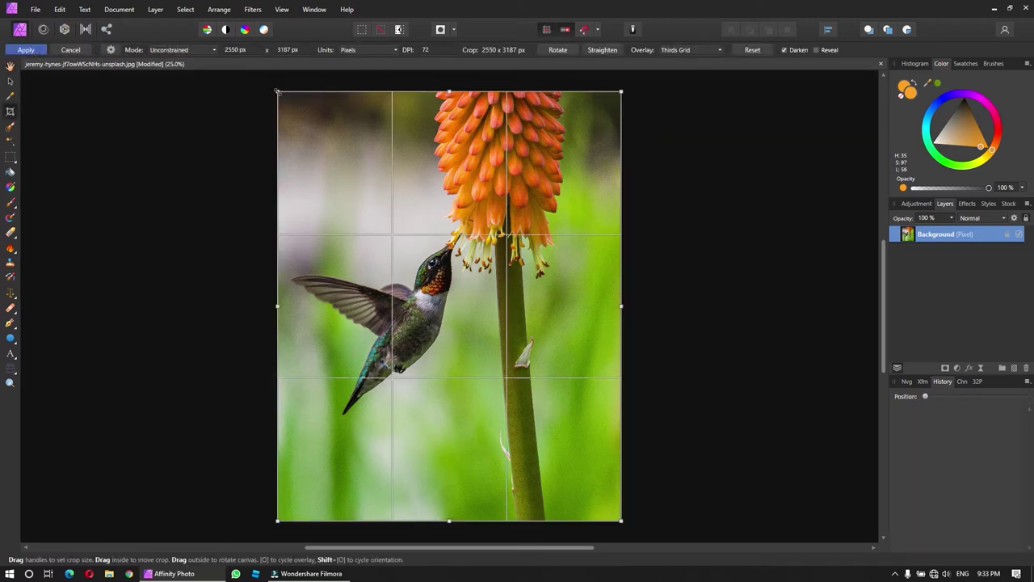
left_click_drag(278, 92, 381, 226)
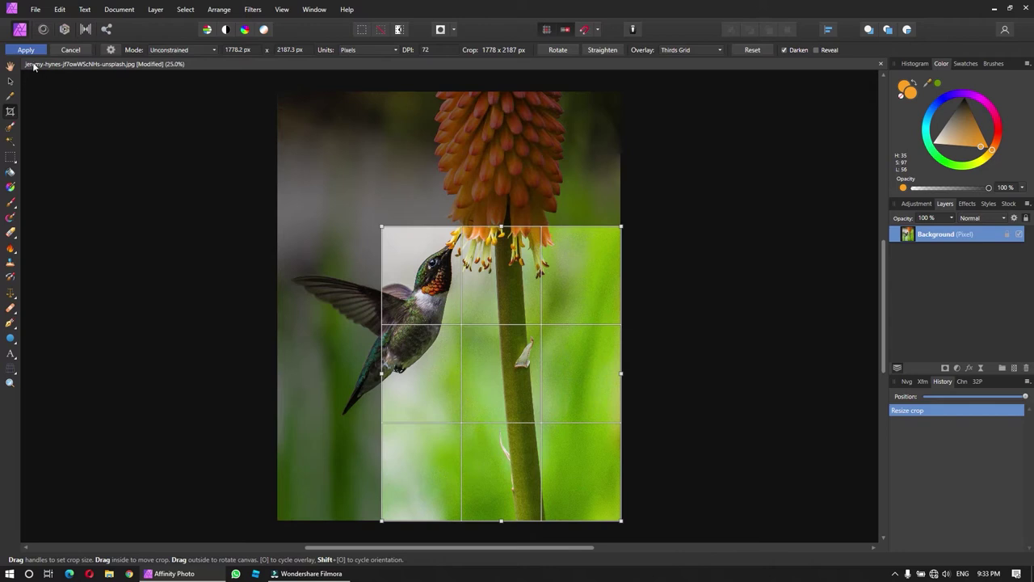
left_click_drag(431, 297, 336, 224)
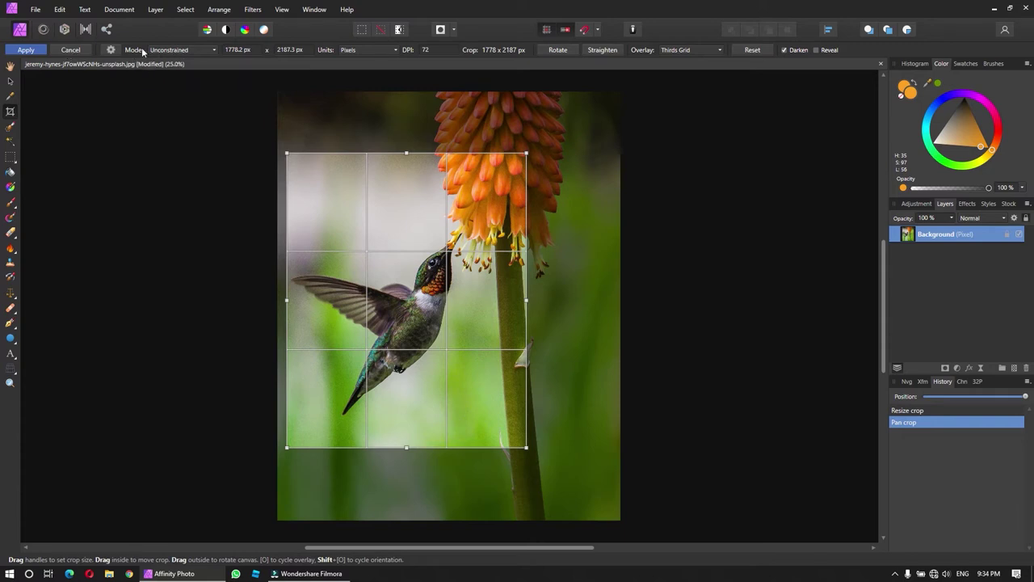
left_click(184, 51)
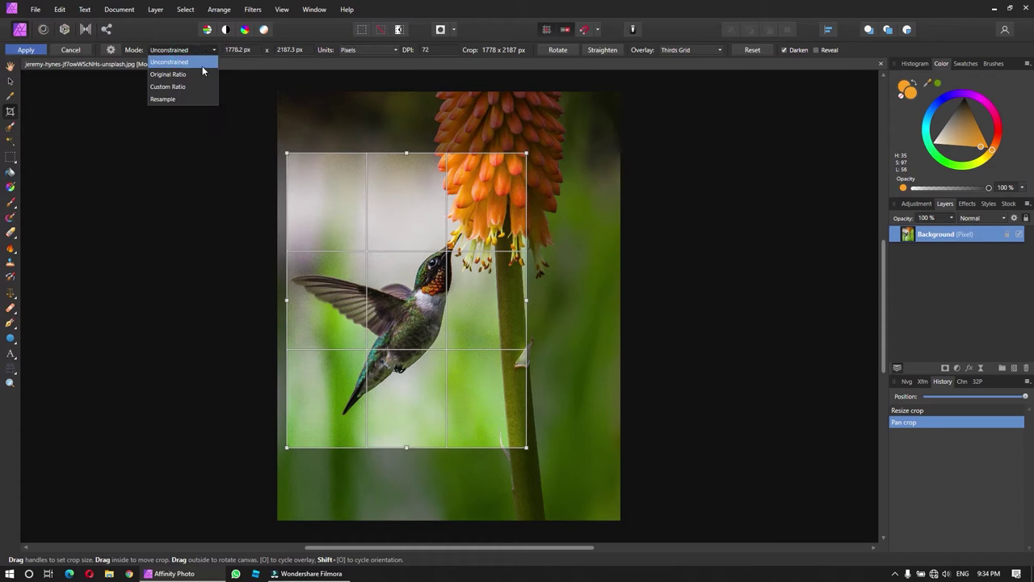
left_click(189, 64)
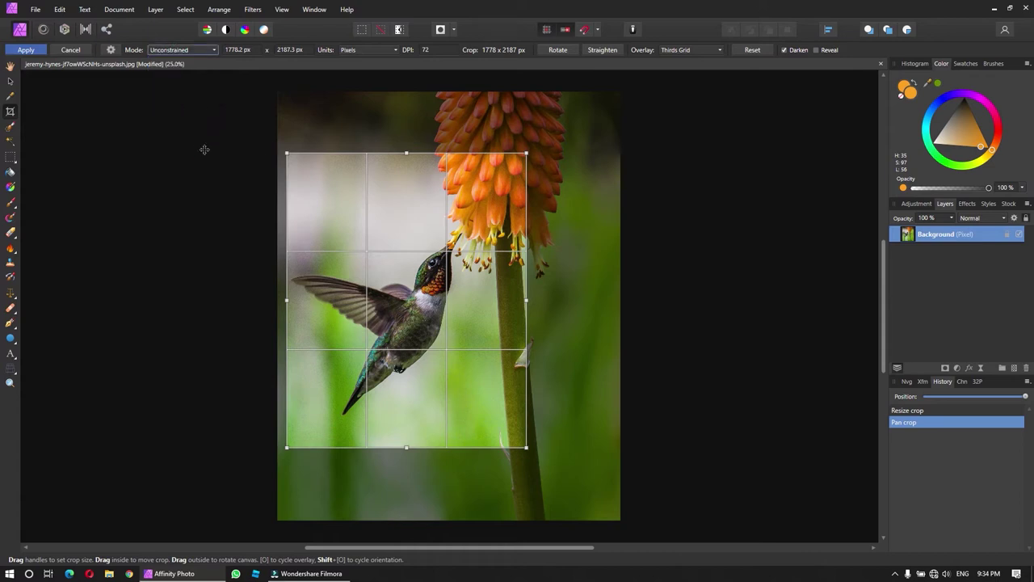
left_click(306, 119)
left_click_drag(390, 110, 496, 160)
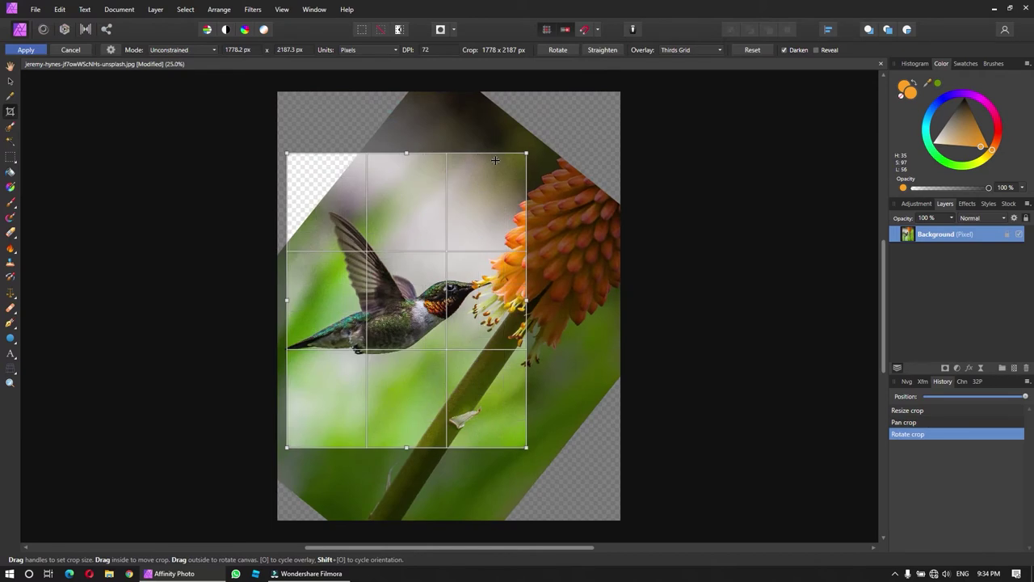
key("ctrl+z")
left_click(71, 49)
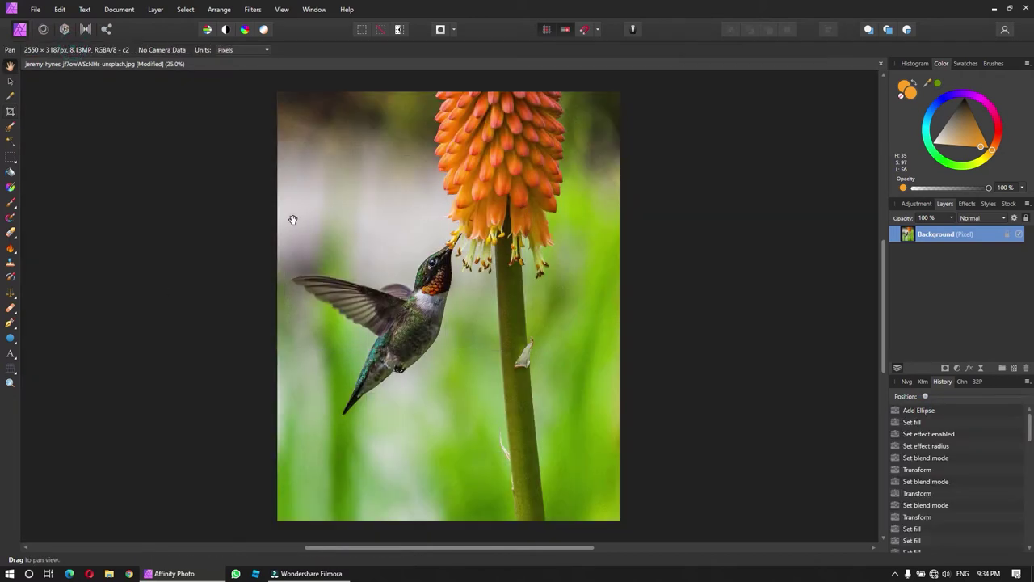
Step: Start a new crop, undo the first try, and lock the crop to Original Ratio
left_click(11, 112)
left_click_drag(306, 203, 487, 471)
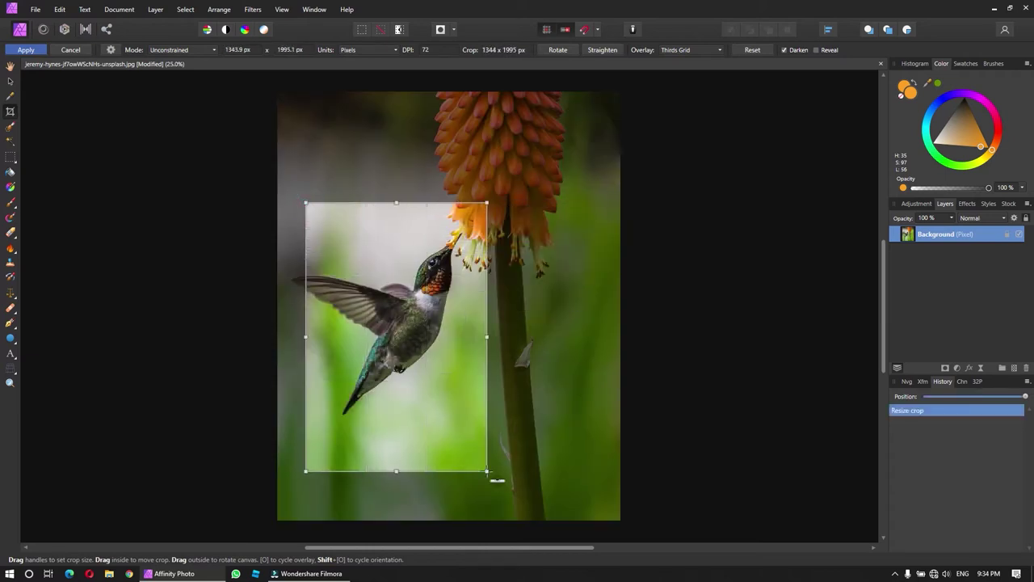
key("ctrl+z")
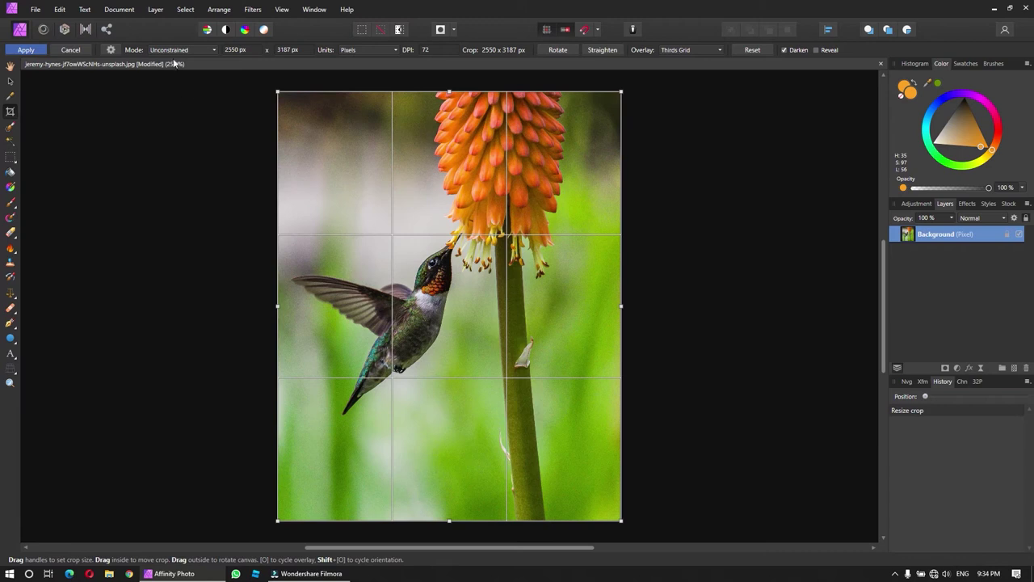
left_click(174, 50)
left_click(170, 73)
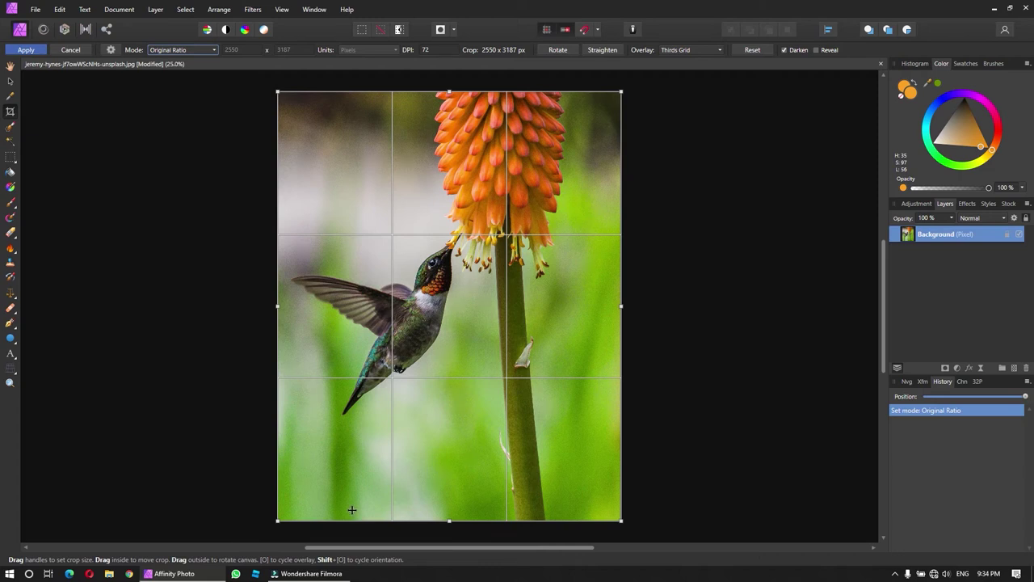
Step: Resize and pan the crop to 1185 × 1481 px around the hummingbird and flower tips
mouse_move(349, 168)
left_mouse_down()
mouse_move(491, 391)
mouse_move(510, 364)
left_mouse_up()
left_click_drag(421, 306, 503, 392)
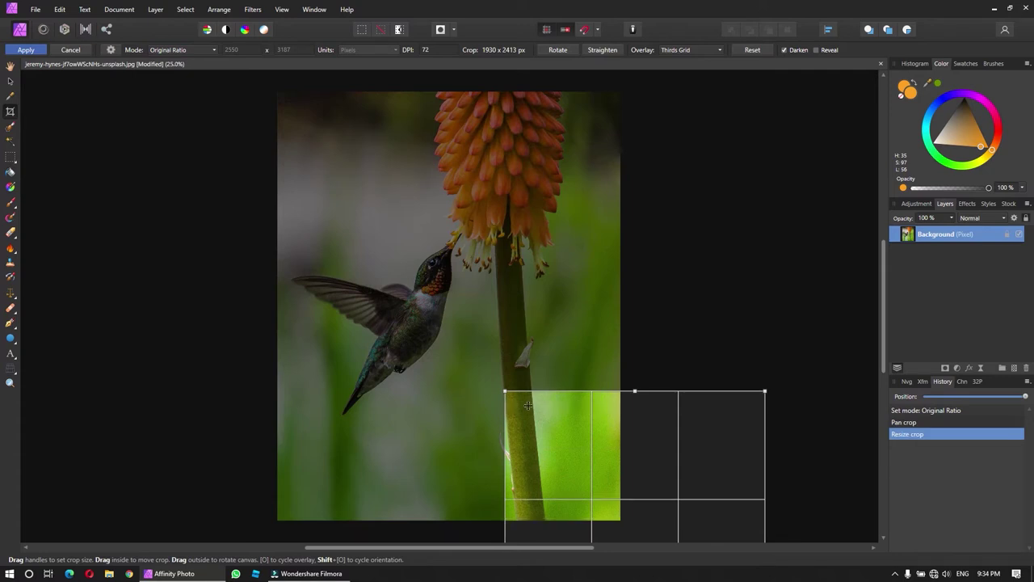
left_click_drag(530, 439, 351, 170)
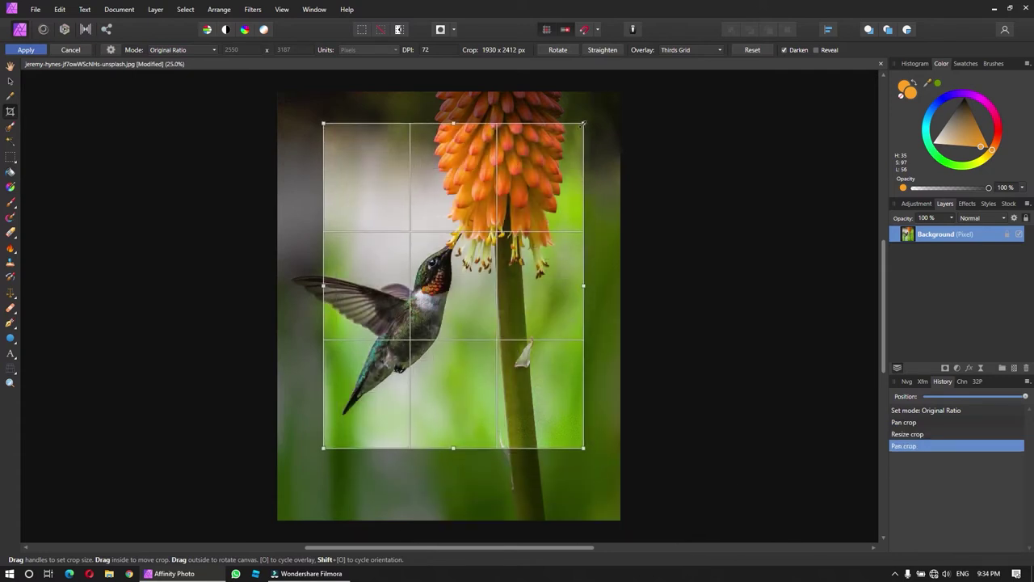
left_click_drag(584, 123, 480, 247)
left_click_drag(461, 367, 484, 321)
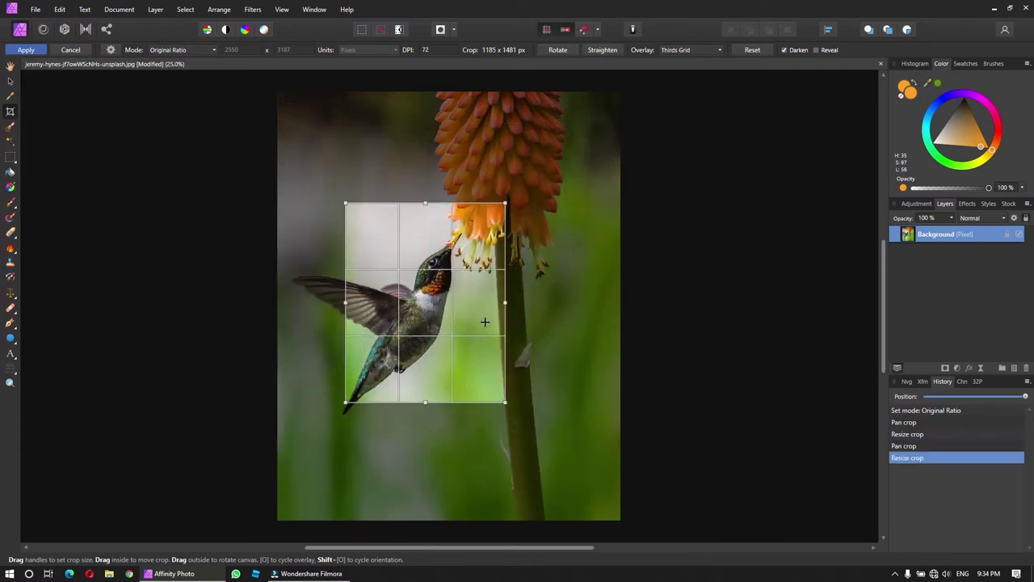
left_click(485, 321)
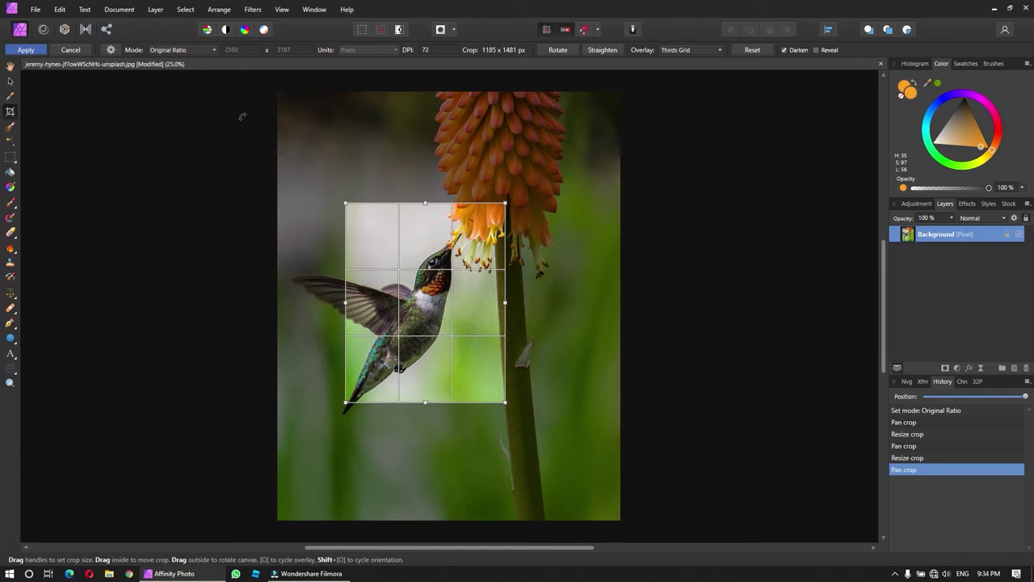
left_click(187, 50)
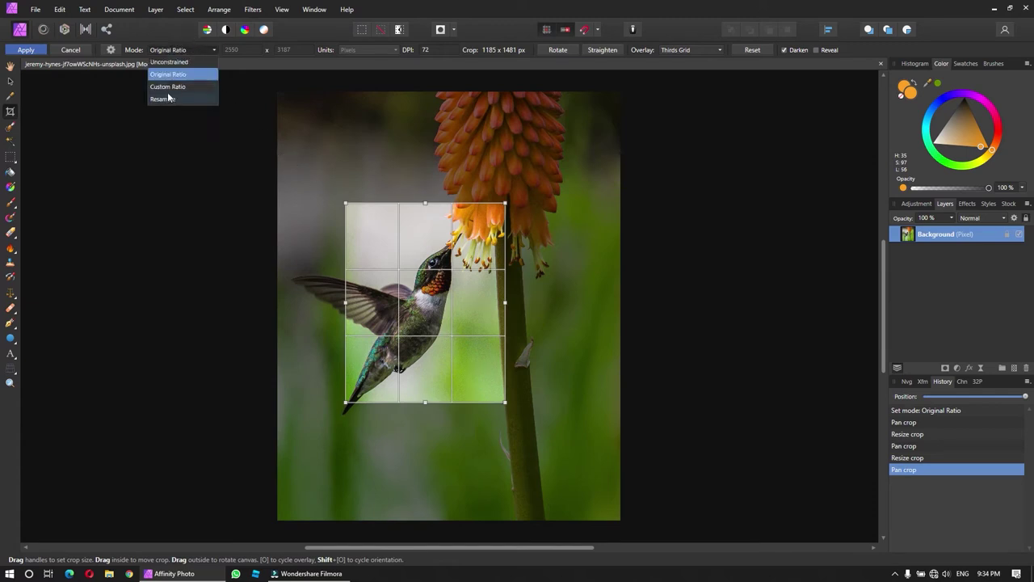
Step: Switch the crop to Custom Ratio and set it to 3:2
left_click(167, 86)
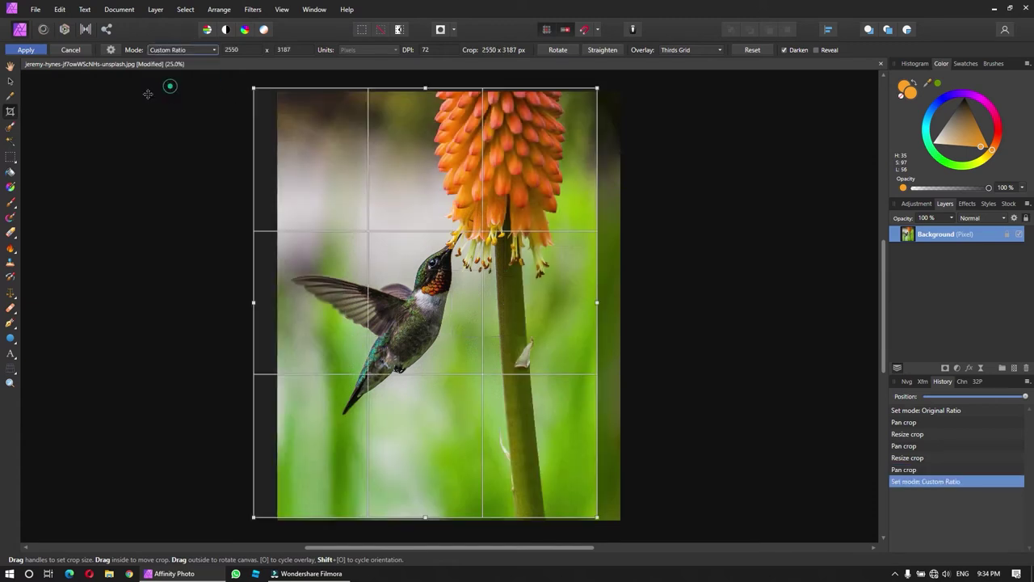
left_click(248, 49)
type("3")
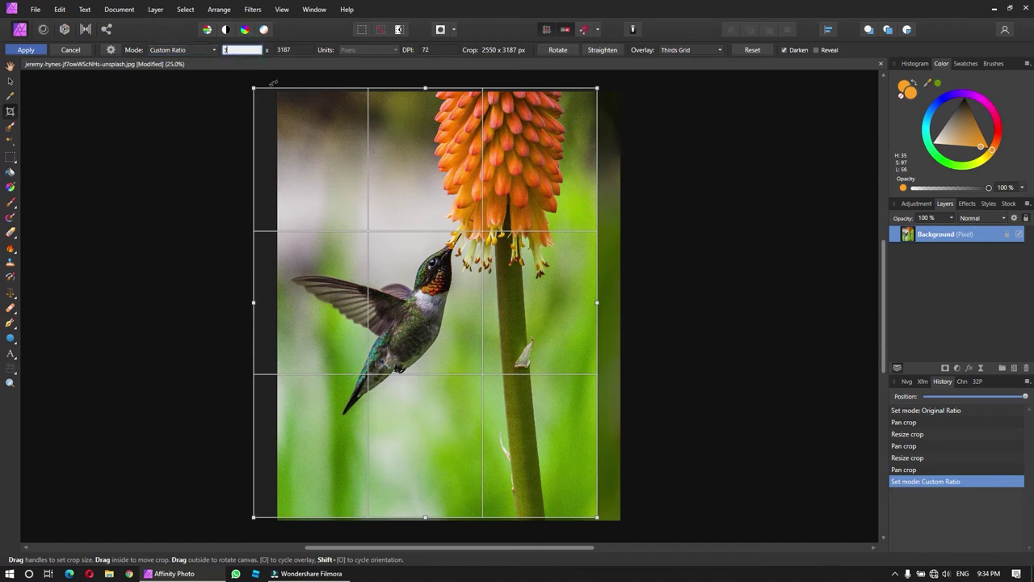
key("Tab")
type("2")
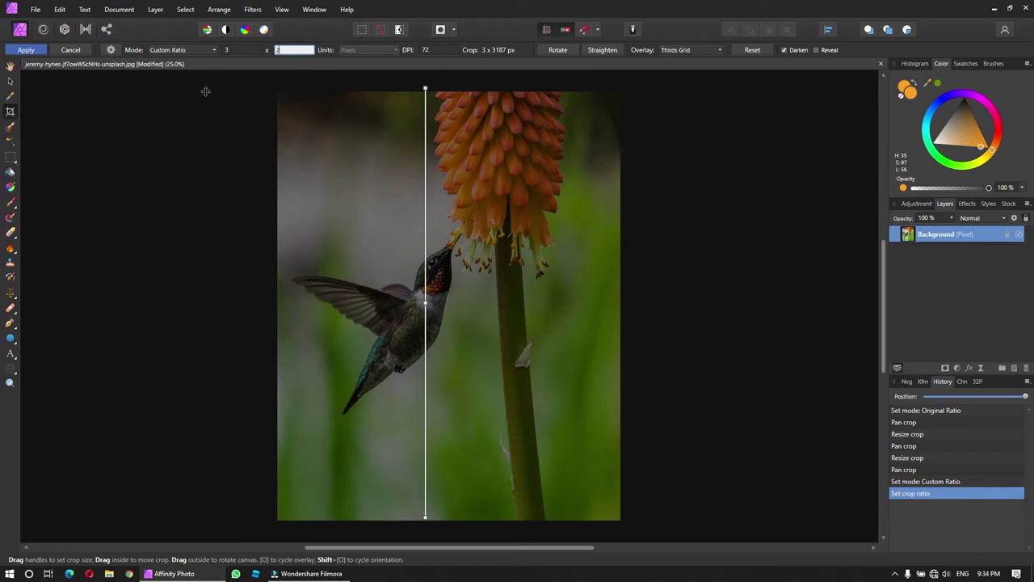
key("Tab")
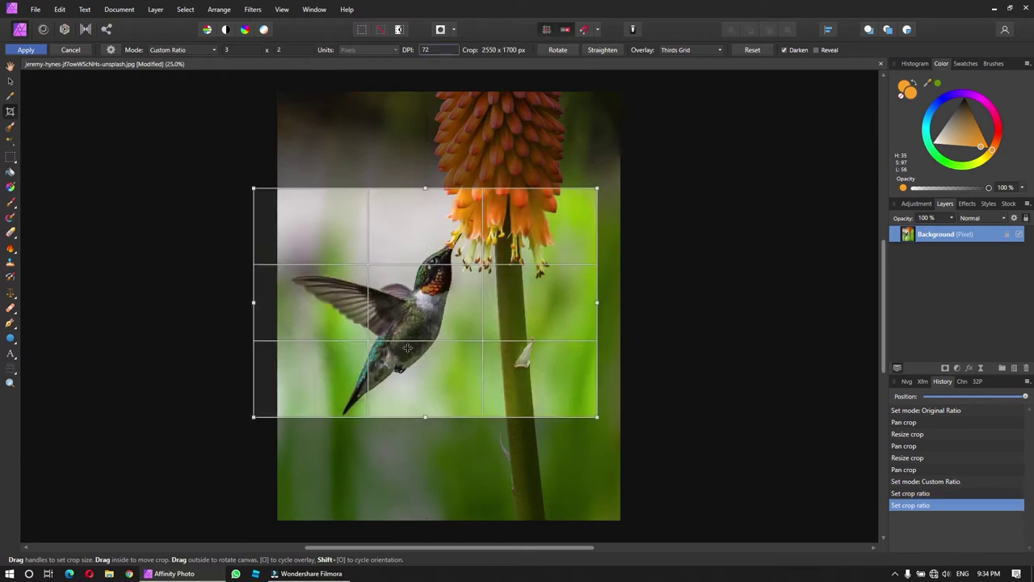
Step: Change the ratio width to 2 for a square 2:2 crop of 2550 × 2550 px
left_click(243, 49)
type("2")
key("Return")
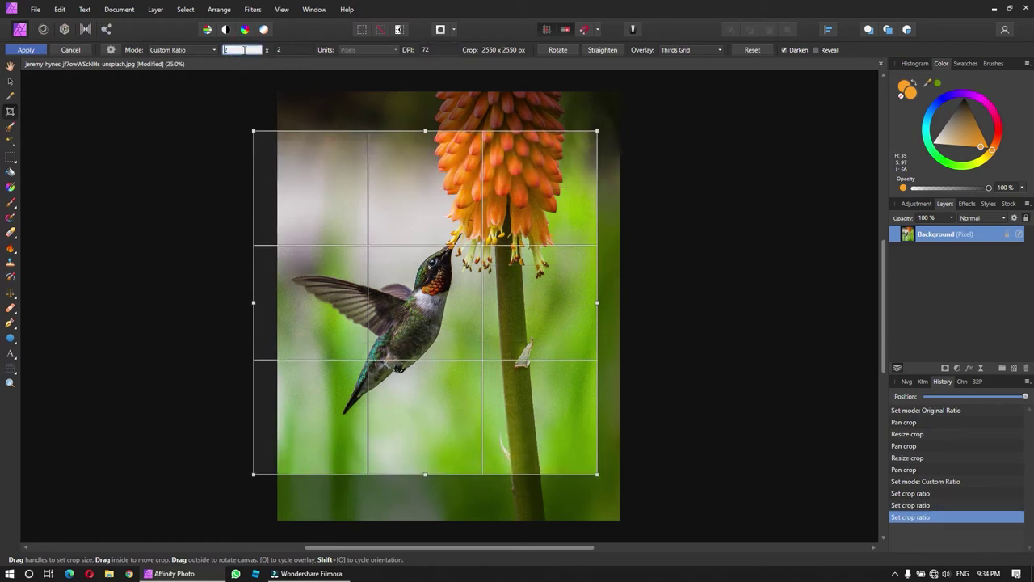
left_click(292, 49)
Step: Frame a 2550 × 3187 px absolute-dimension crop at 300 DPI over the bird, rotated slightly
left_click(176, 50)
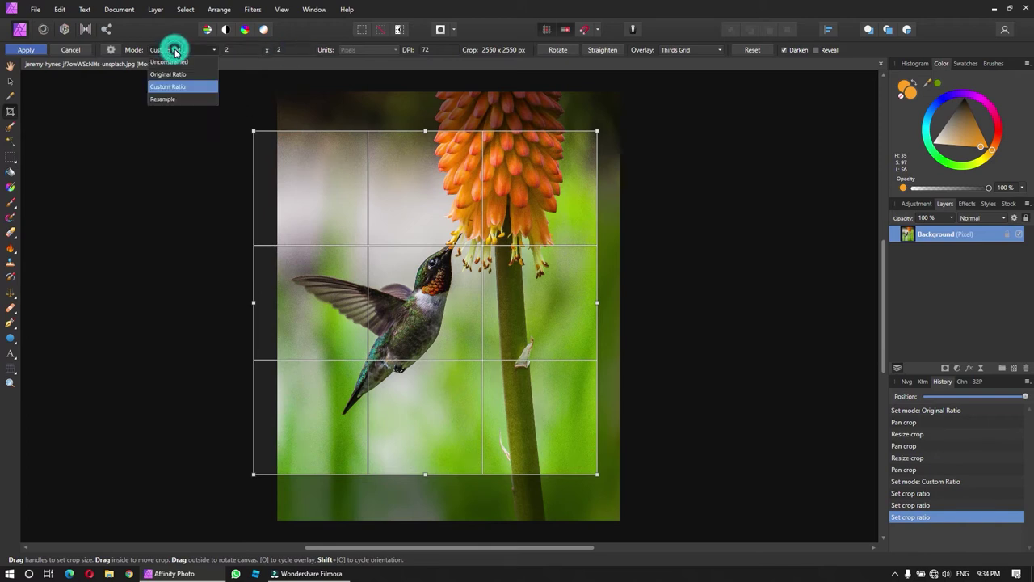
left_click(170, 99)
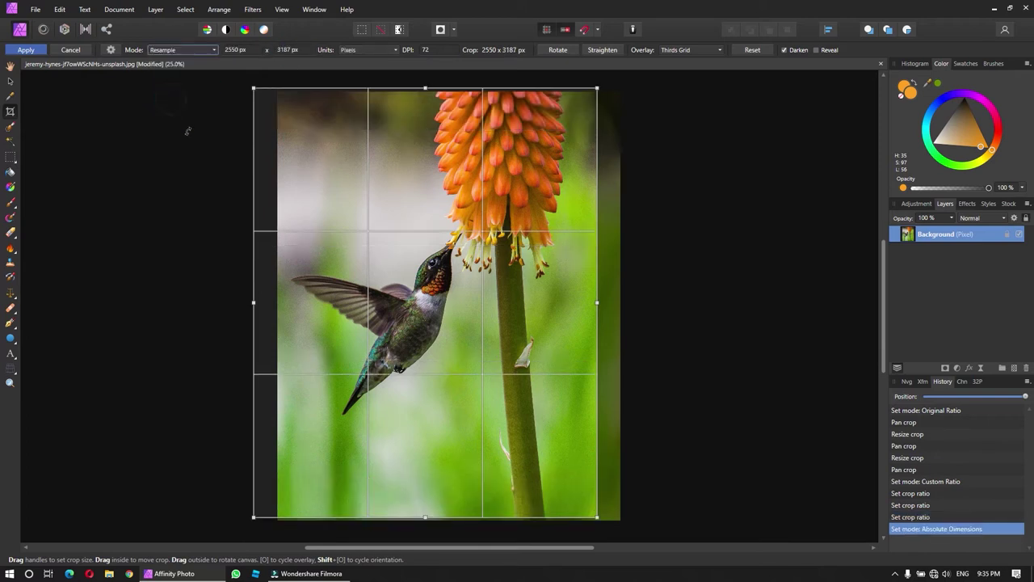
left_click_drag(254, 90, 414, 308)
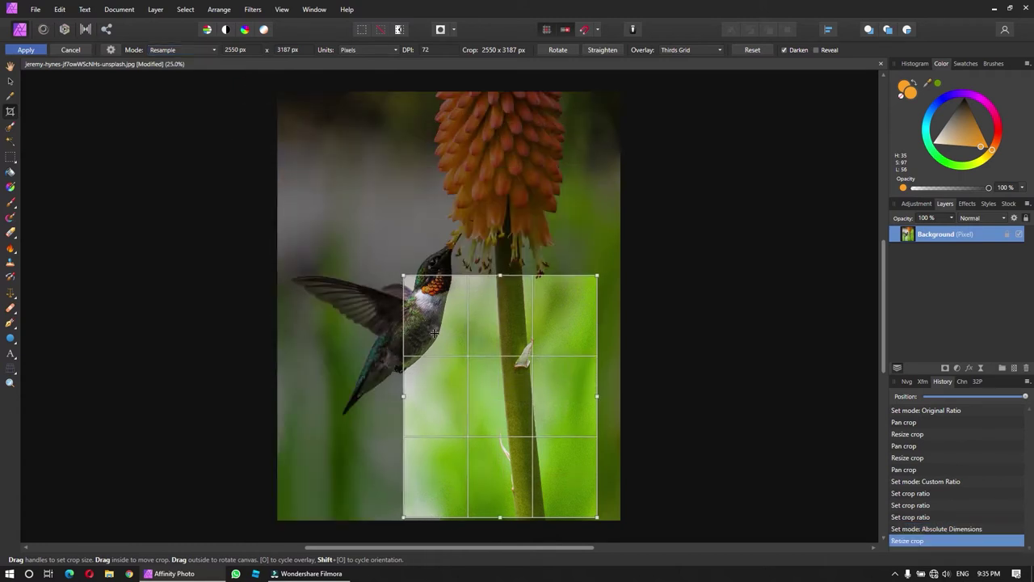
left_click_drag(435, 332, 324, 256)
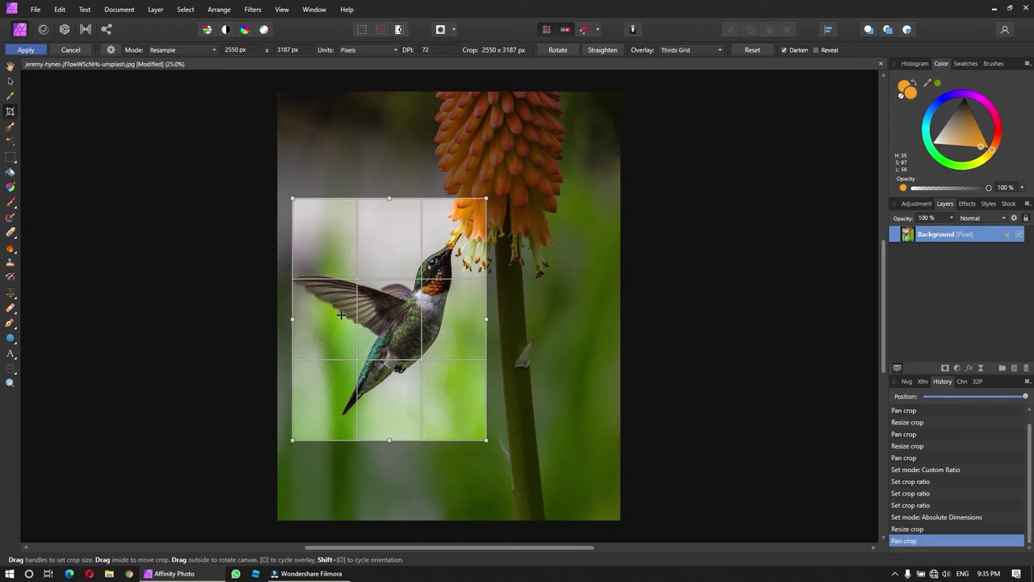
left_click_drag(345, 320, 351, 329)
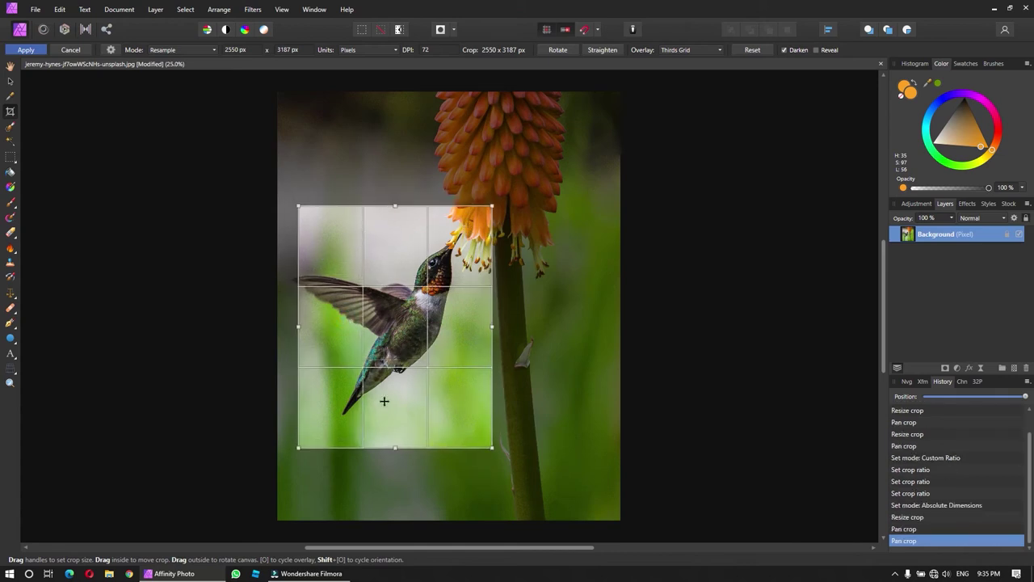
left_click(424, 50)
type("300")
left_click_drag(528, 157, 530, 149)
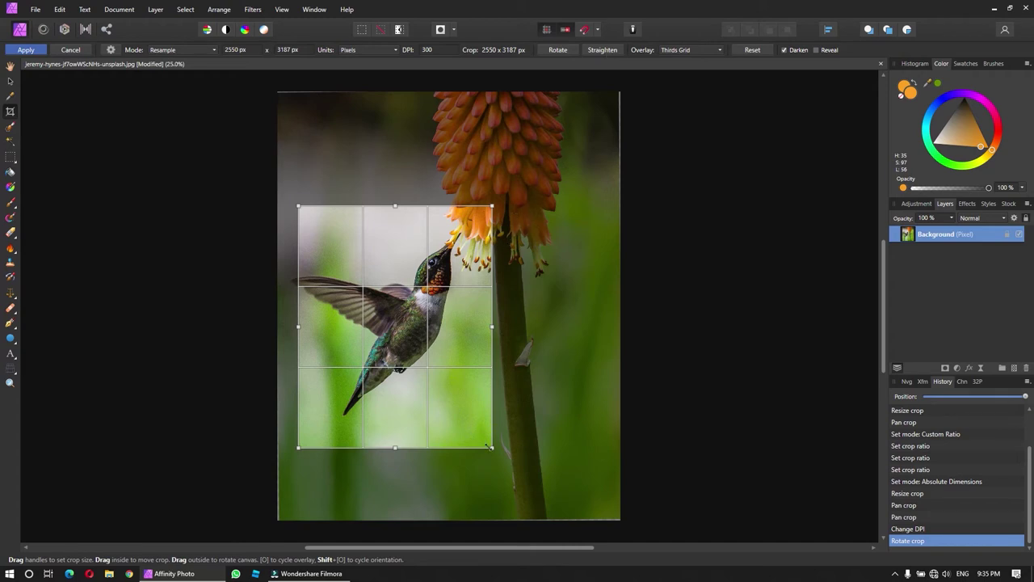
Step: Enlarge the crop, straighten along the flower stem, apply it, then rewind History to the original
left_click_drag(501, 449, 540, 508)
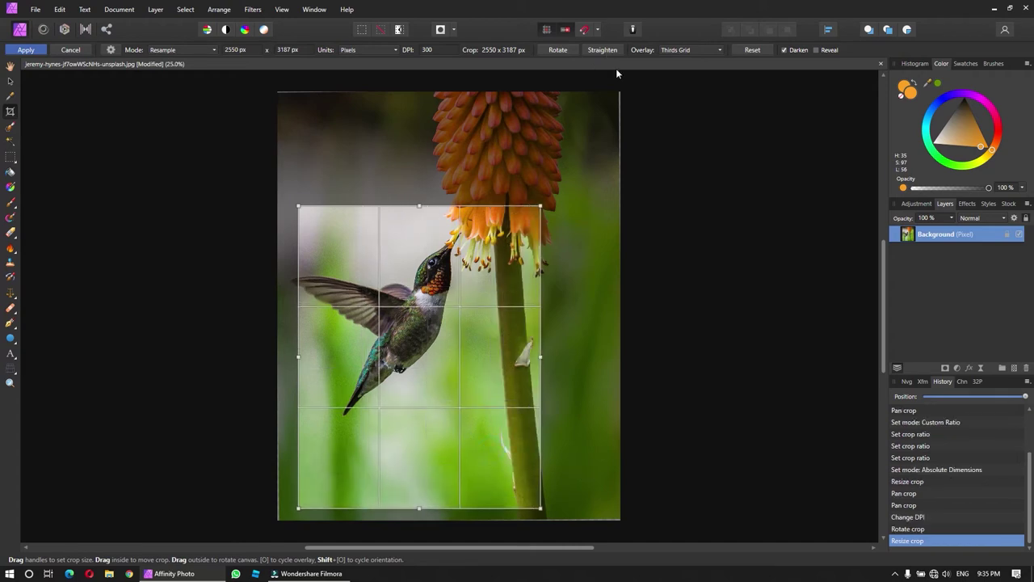
left_click(601, 50)
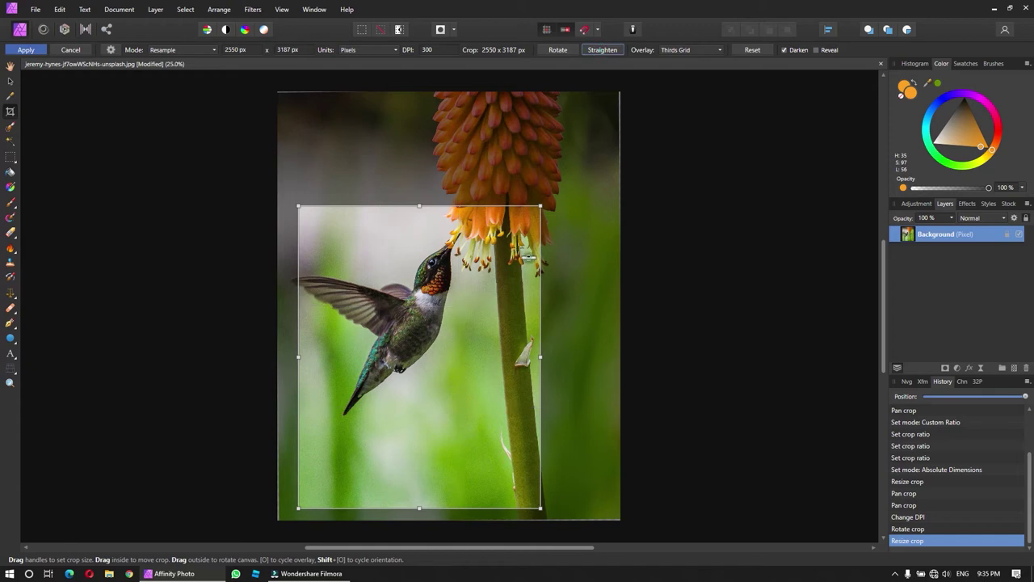
left_click_drag(521, 274, 536, 432)
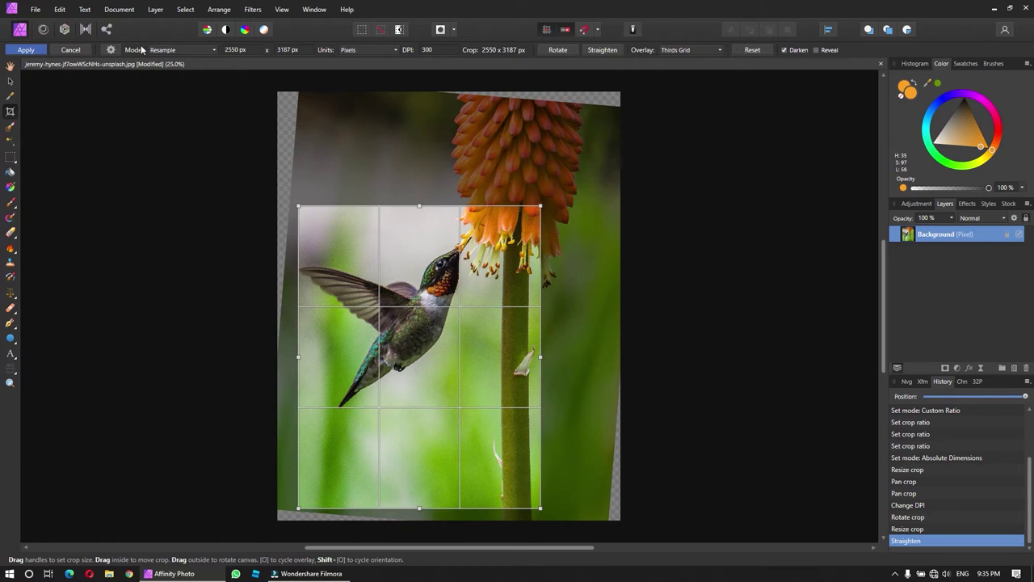
left_click(25, 51)
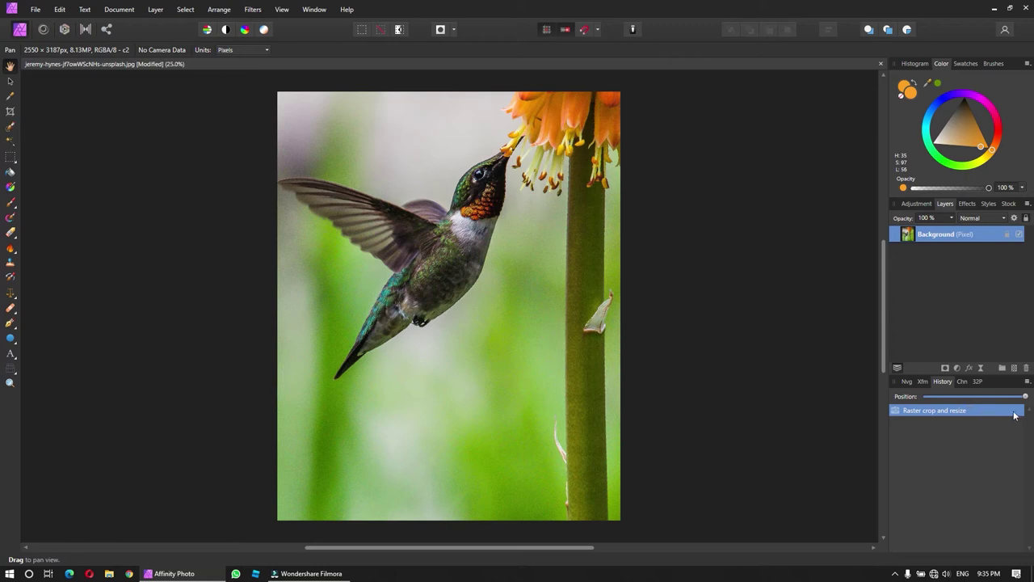
left_click_drag(1026, 398, 925, 397)
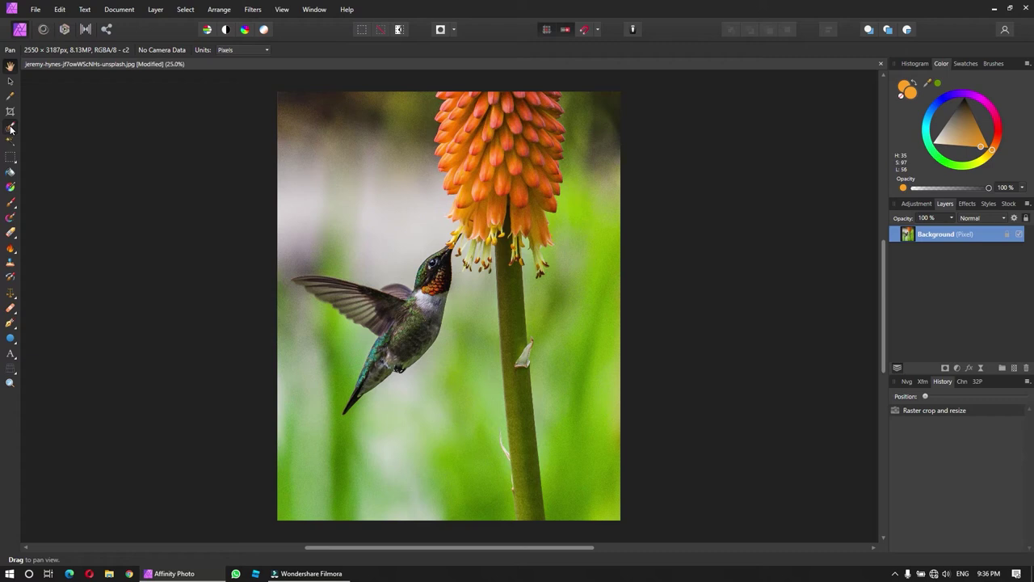
Step: Paint a selection over the hummingbird's wing and body with a smaller Selection Brush
left_click(10, 128)
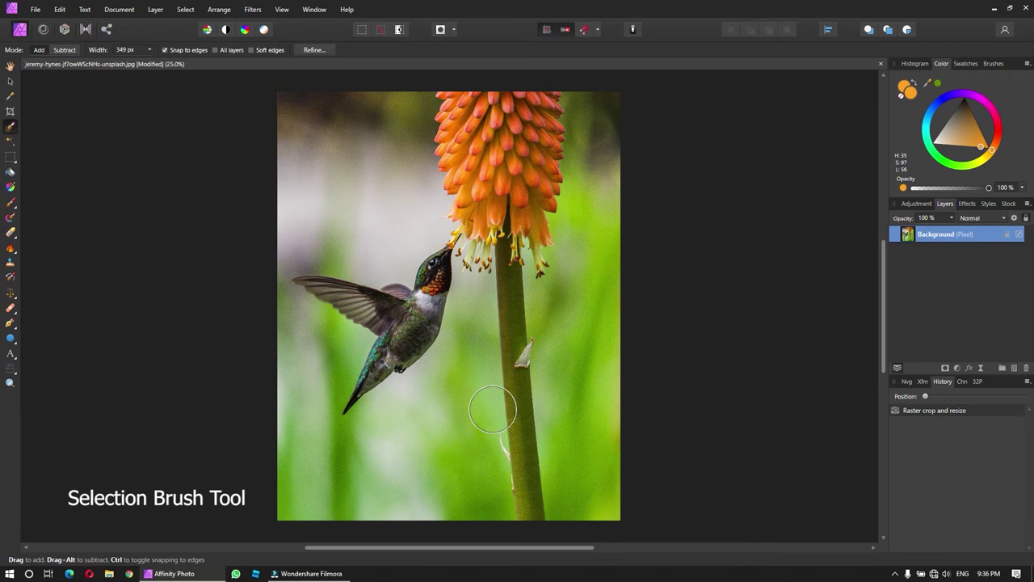
key("bracketleft")
key("bracketleft")
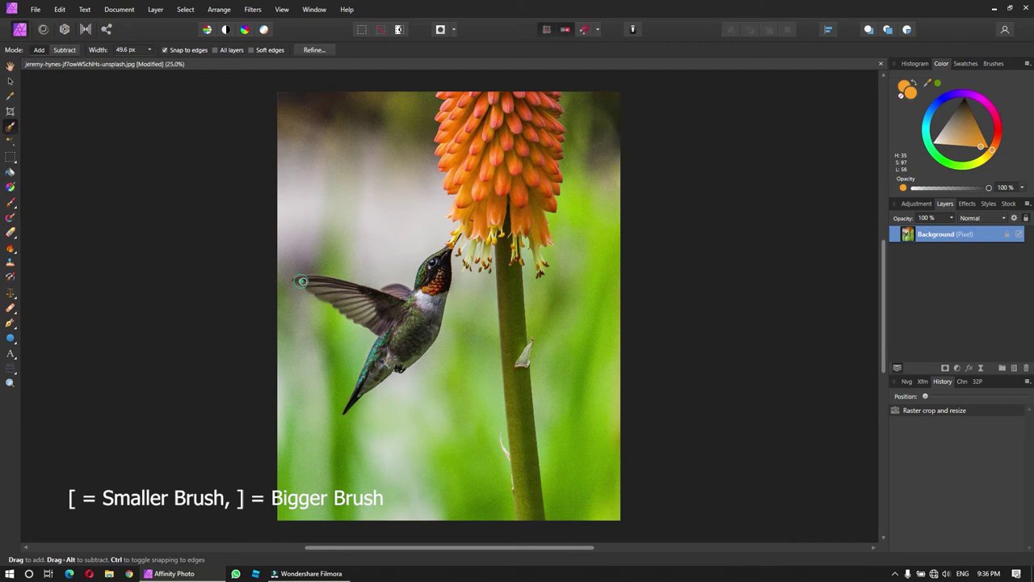
left_click_drag(339, 297, 363, 304)
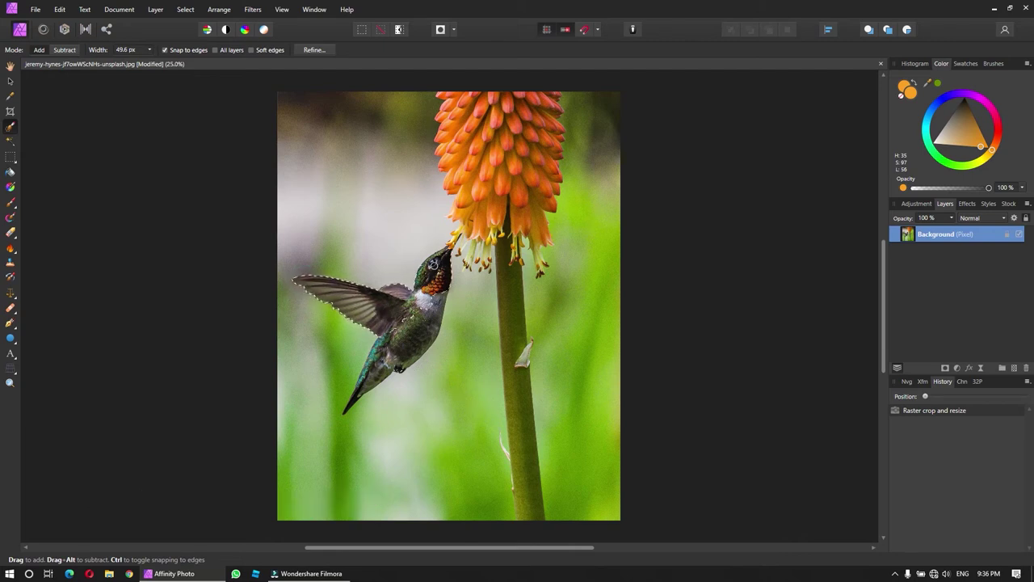
mouse_move(423, 287)
left_mouse_down()
mouse_move(417, 324)
mouse_move(356, 399)
left_mouse_up()
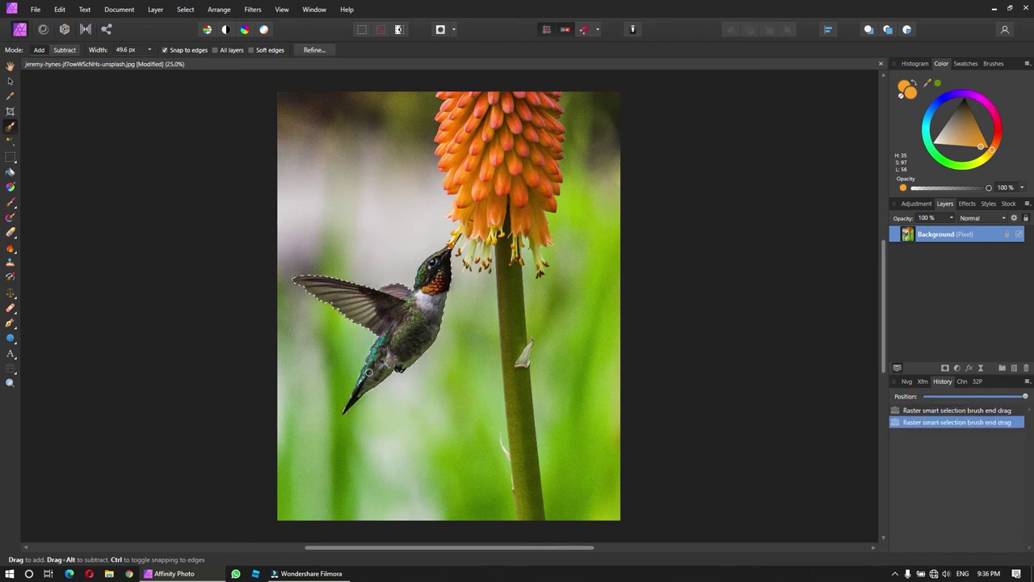
left_click_drag(361, 387, 355, 396)
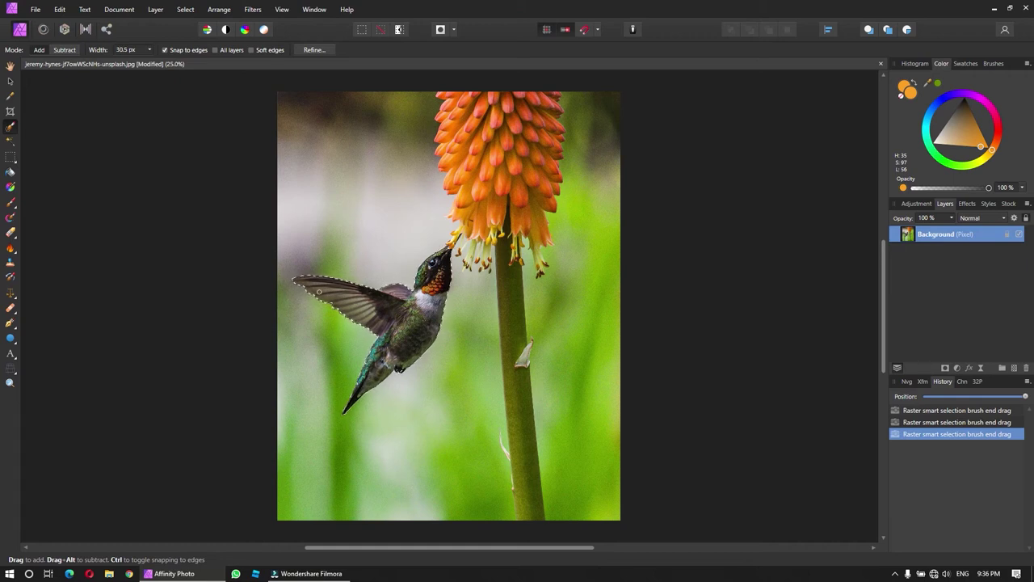
Step: Zoom in closer on the hummingbird's head
left_click(9, 385)
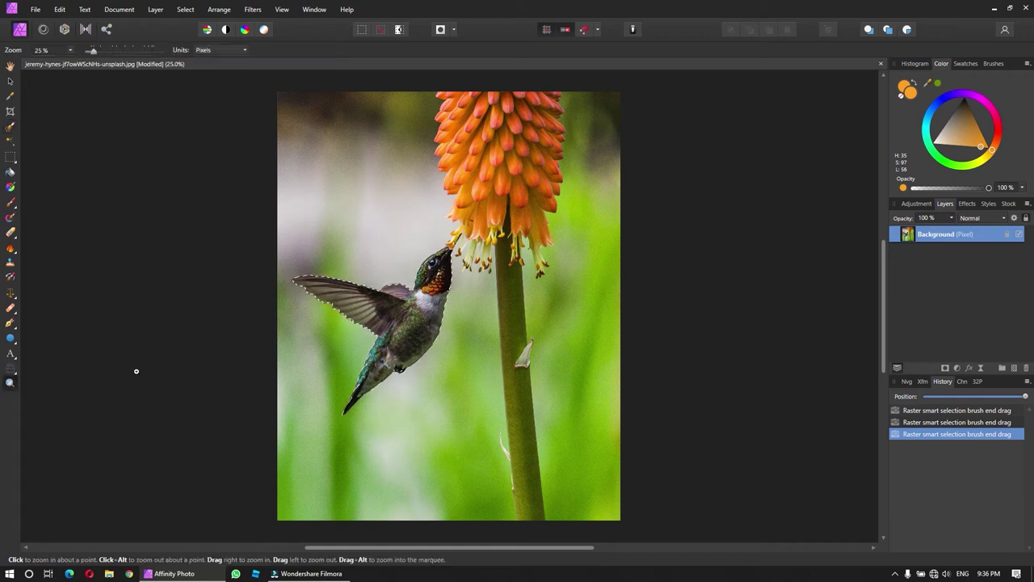
left_click(450, 240)
left_click_drag(602, 142, 492, 200)
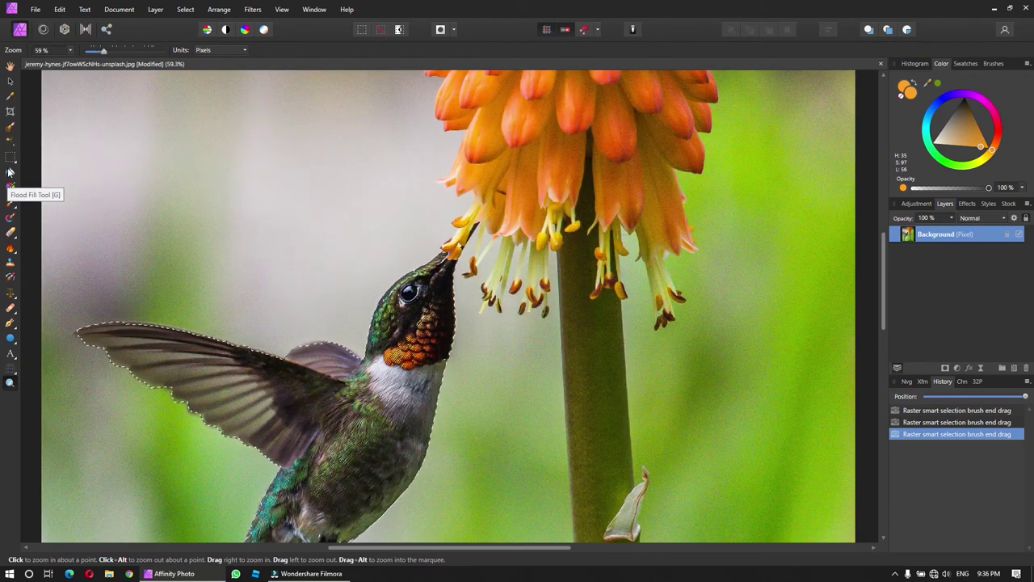
Step: Trace a trial freehand lasso outline around the bird's head and beak
left_click(11, 157)
left_click(68, 214)
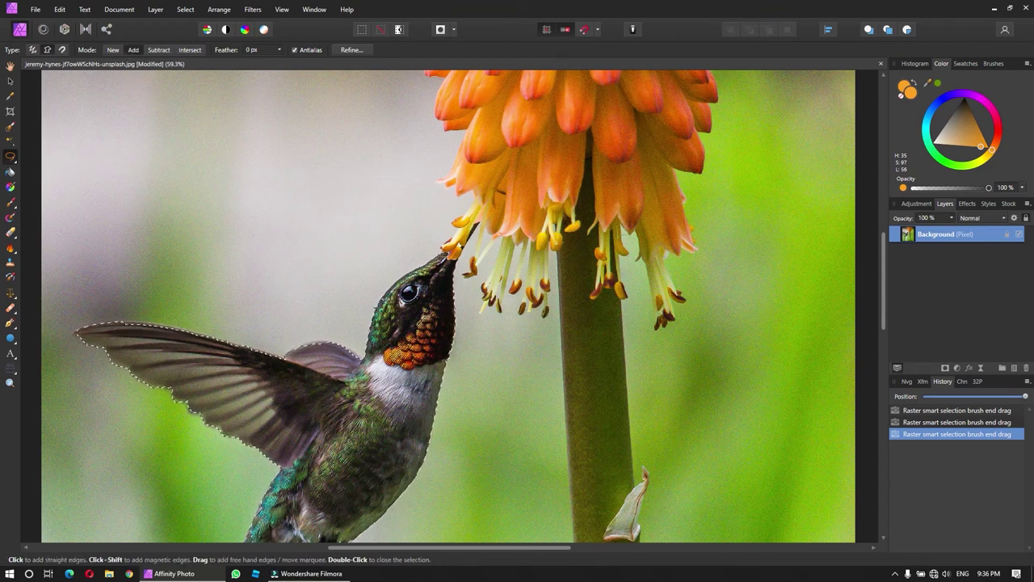
left_click(378, 309)
left_click(394, 280)
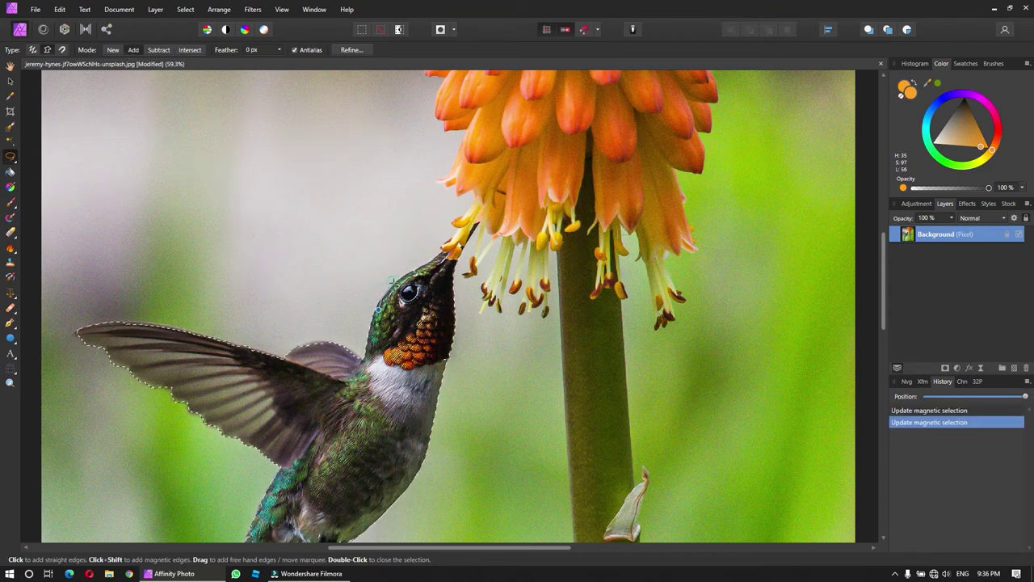
left_click(428, 260)
left_click(457, 236)
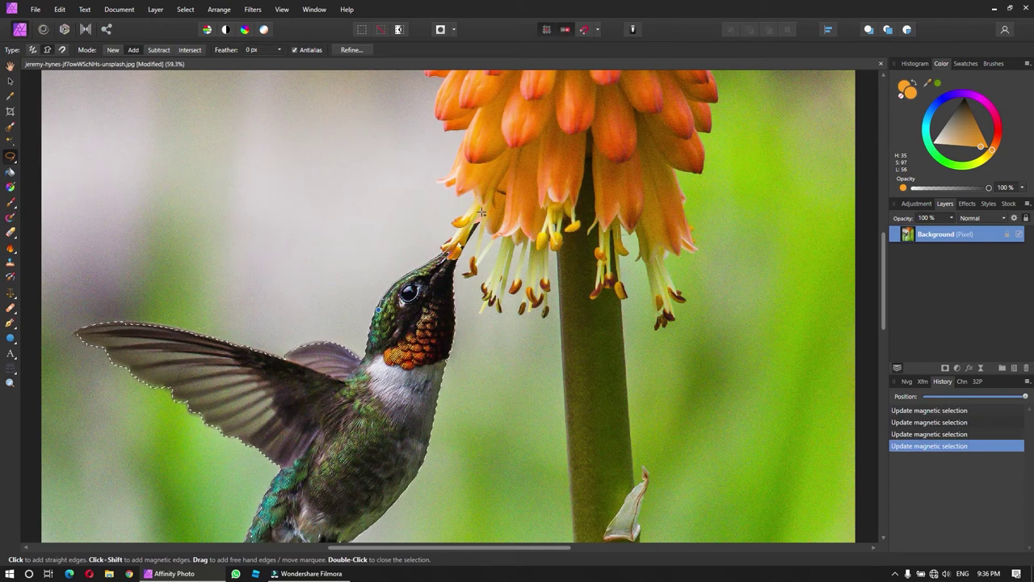
left_click(482, 211)
left_click(489, 202)
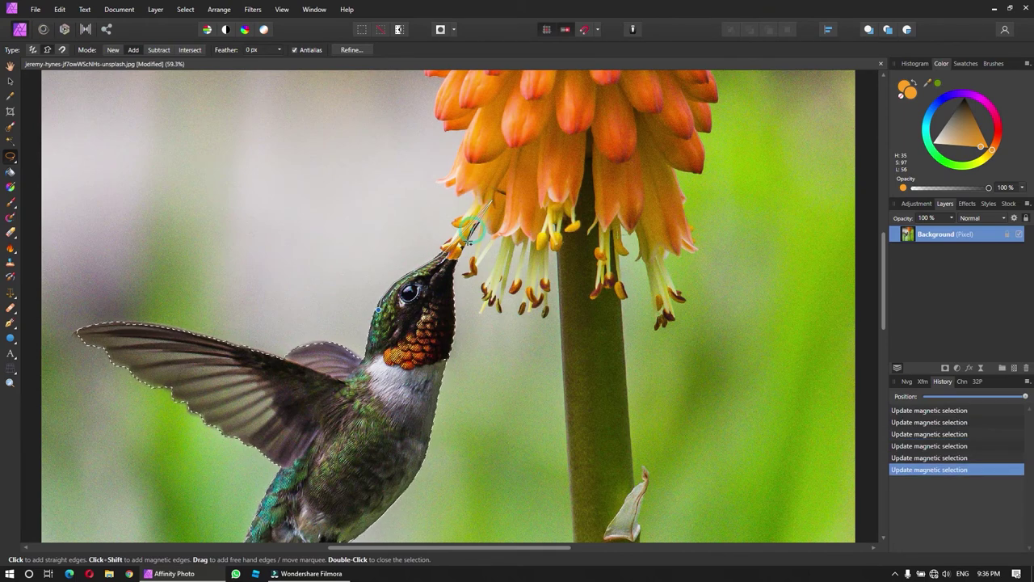
left_click(457, 258)
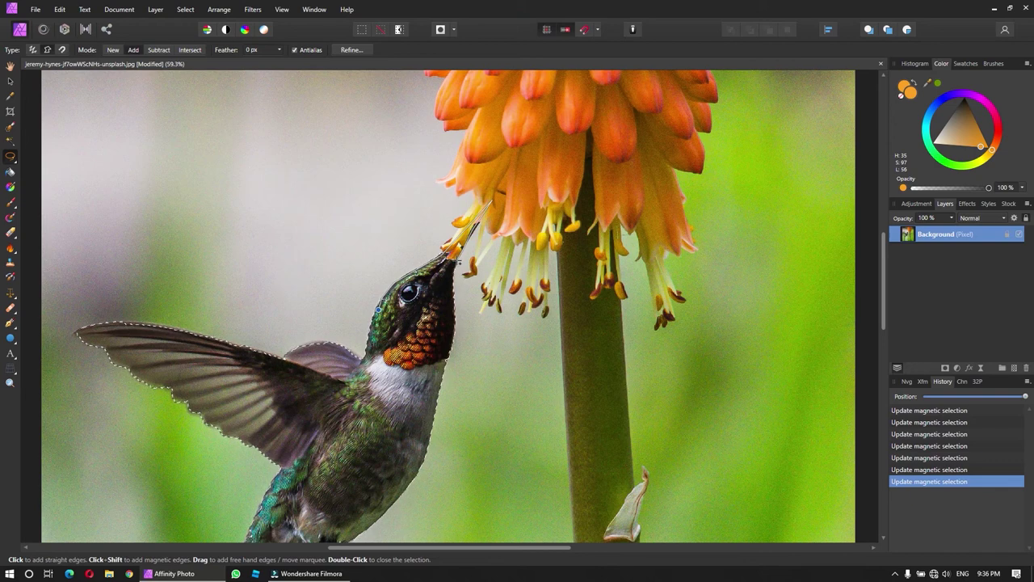
double_click(355, 359)
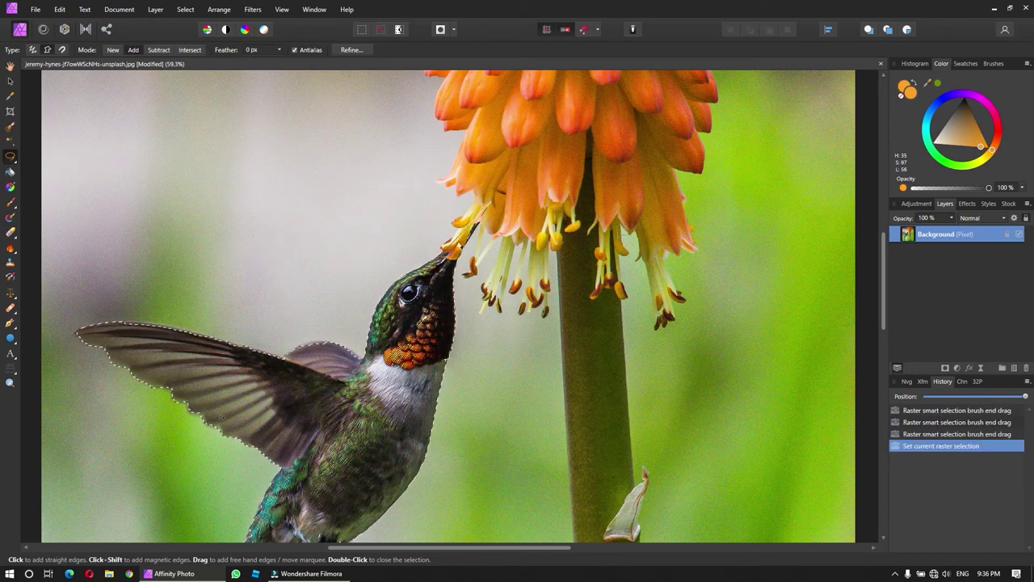
scroll(273, 439, "down", 5)
scroll(277, 439, "left", 2)
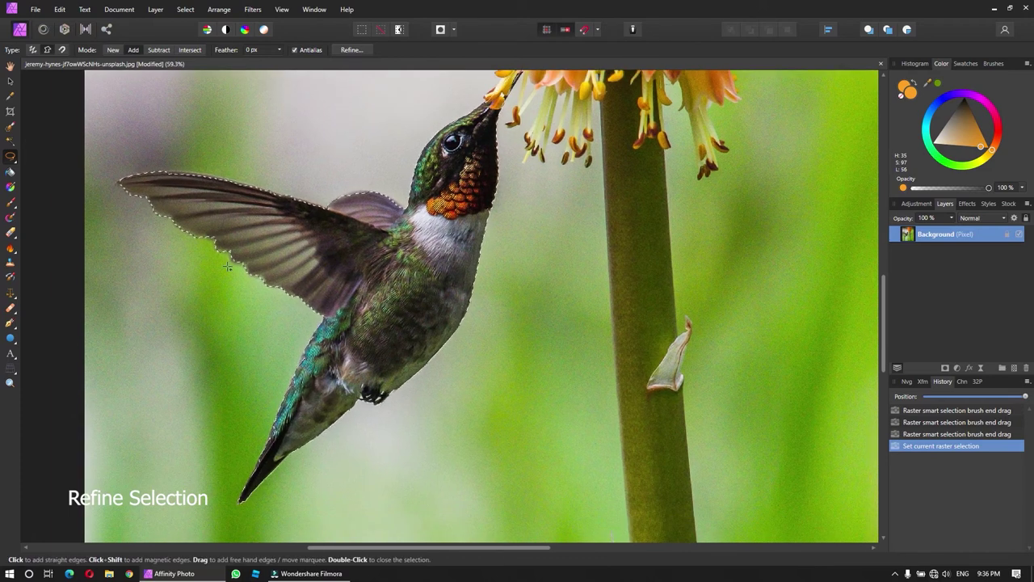
Step: Open Refine Selection and brush matte edges along the wing, throat, breast, back and tail
left_click(351, 50)
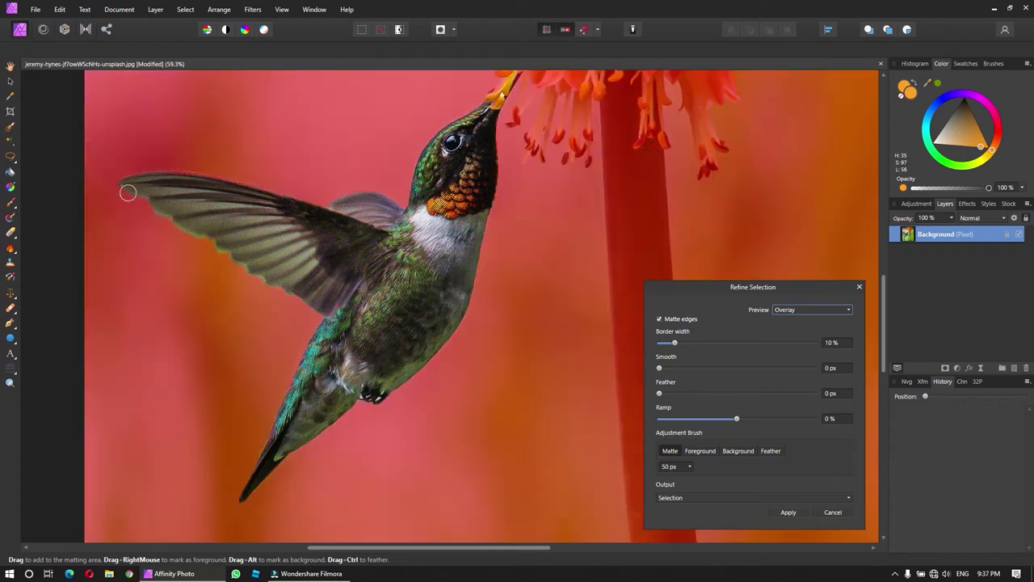
left_click_drag(127, 192, 301, 304)
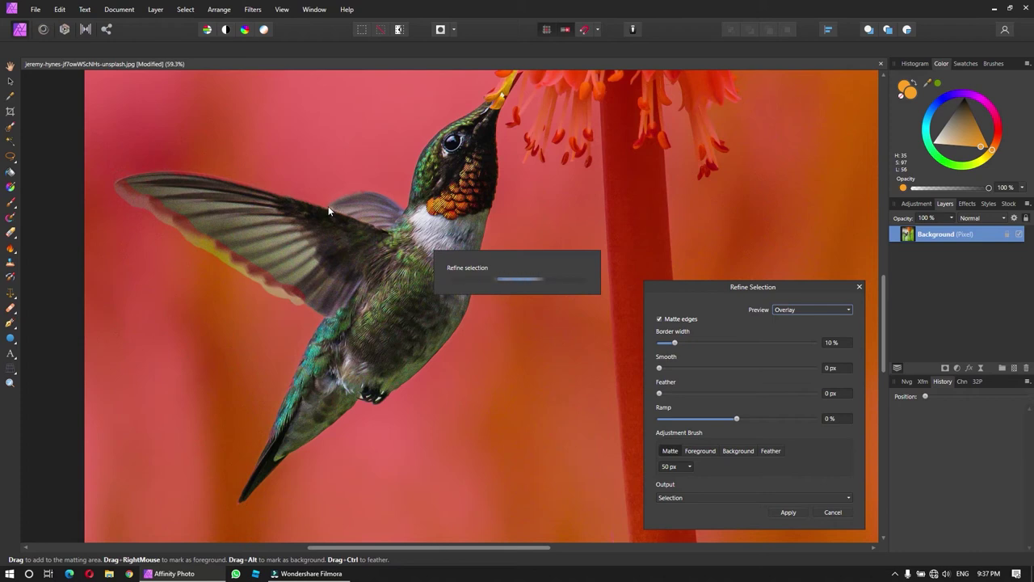
left_click_drag(321, 201, 399, 207)
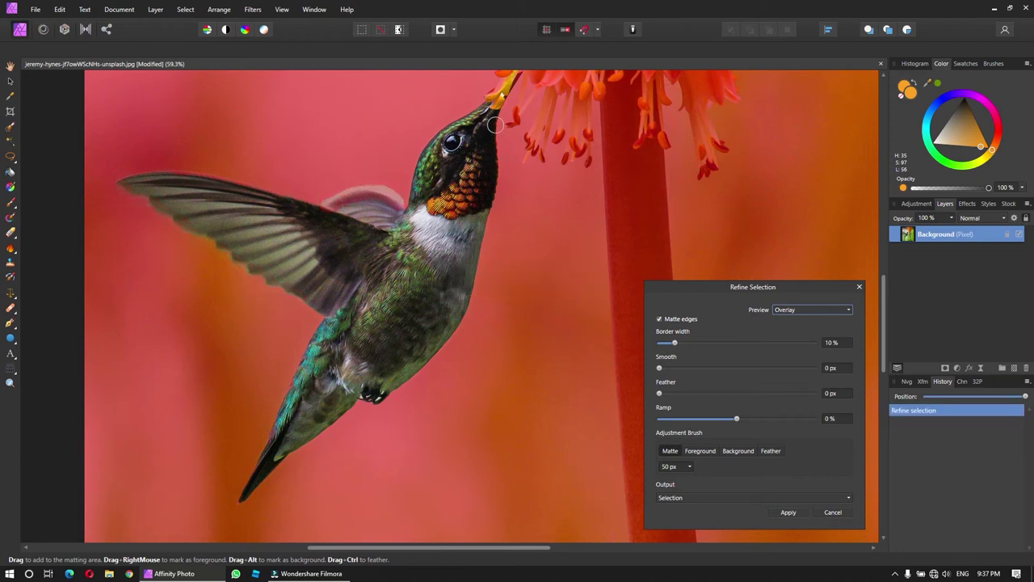
left_click_drag(496, 125, 453, 341)
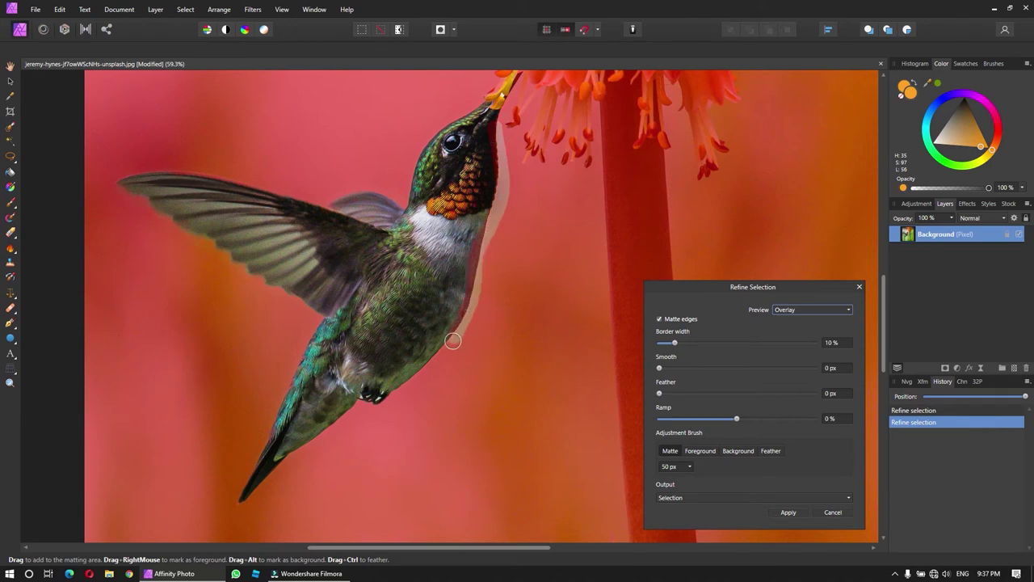
mouse_move(317, 321)
left_mouse_down()
mouse_move(256, 459)
mouse_move(352, 410)
mouse_move(475, 287)
left_mouse_up()
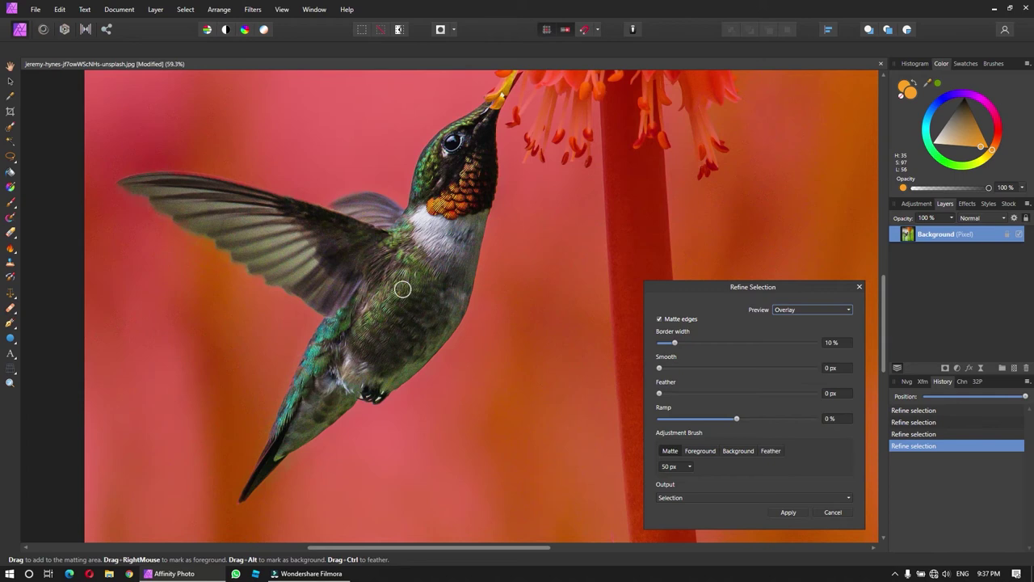
left_click(798, 310)
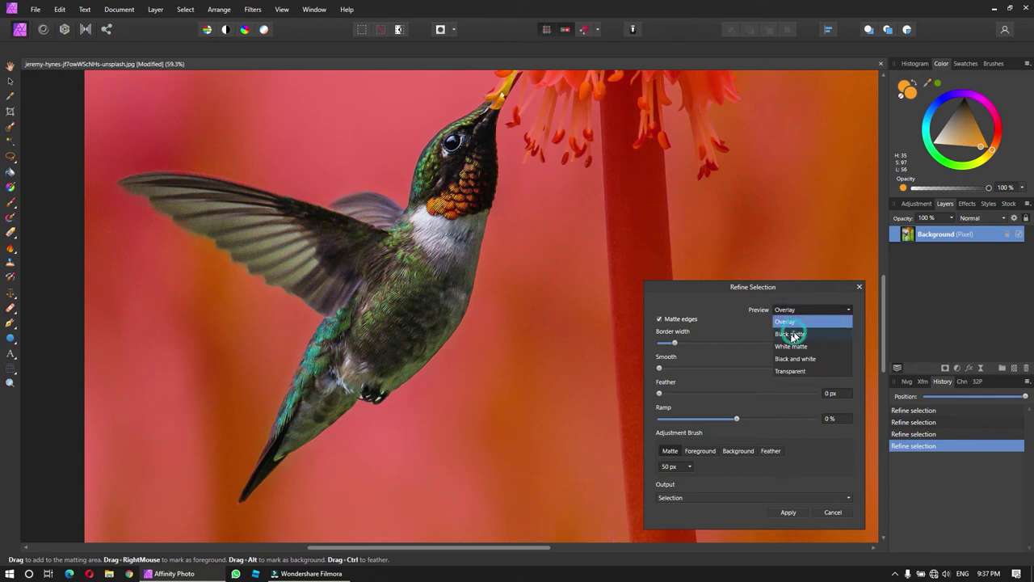
Step: Preview the refined cutout against Black matte, then White matte, then Transparent
left_click(793, 333)
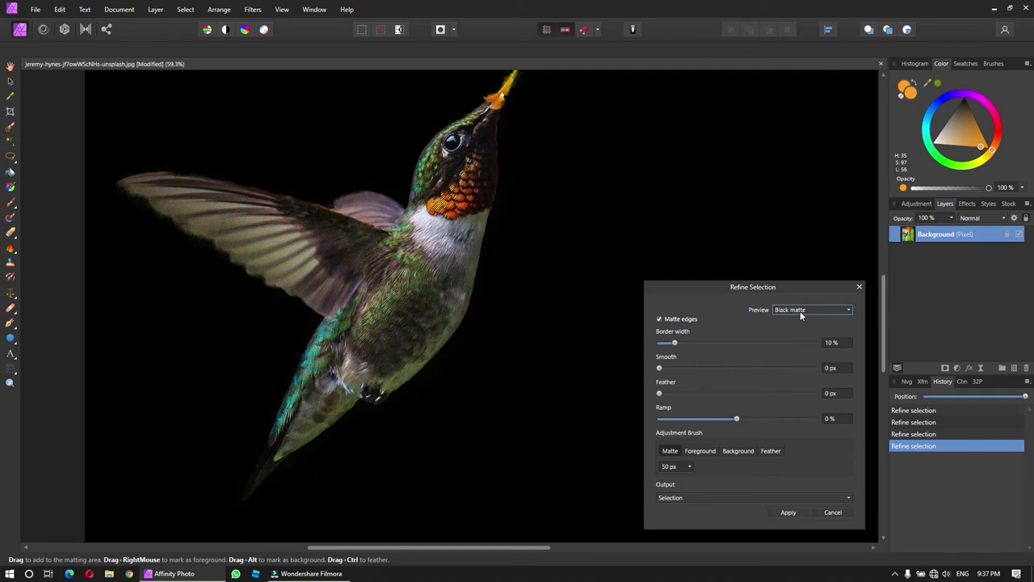
left_click(800, 311)
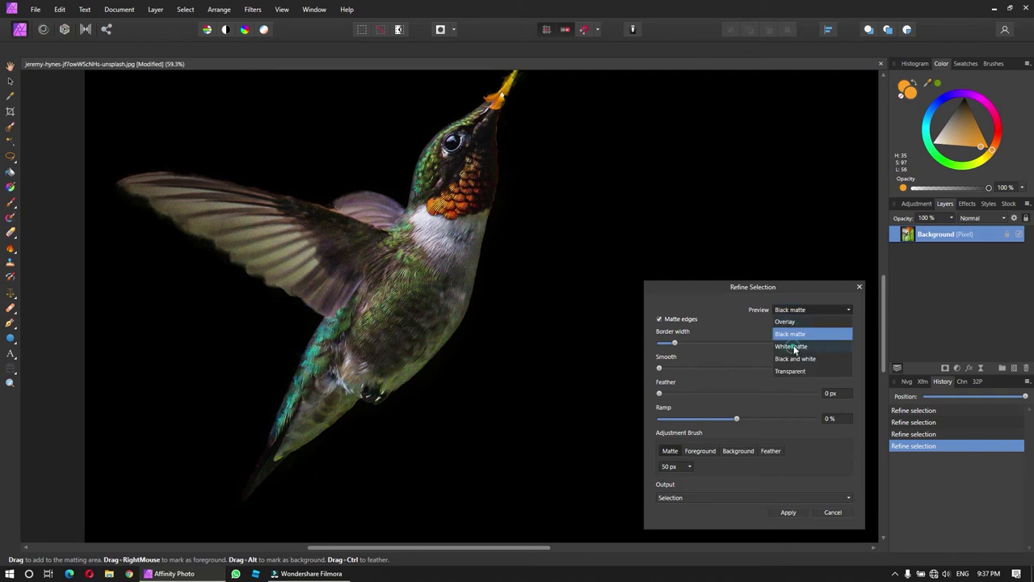
left_click(793, 346)
left_click(799, 310)
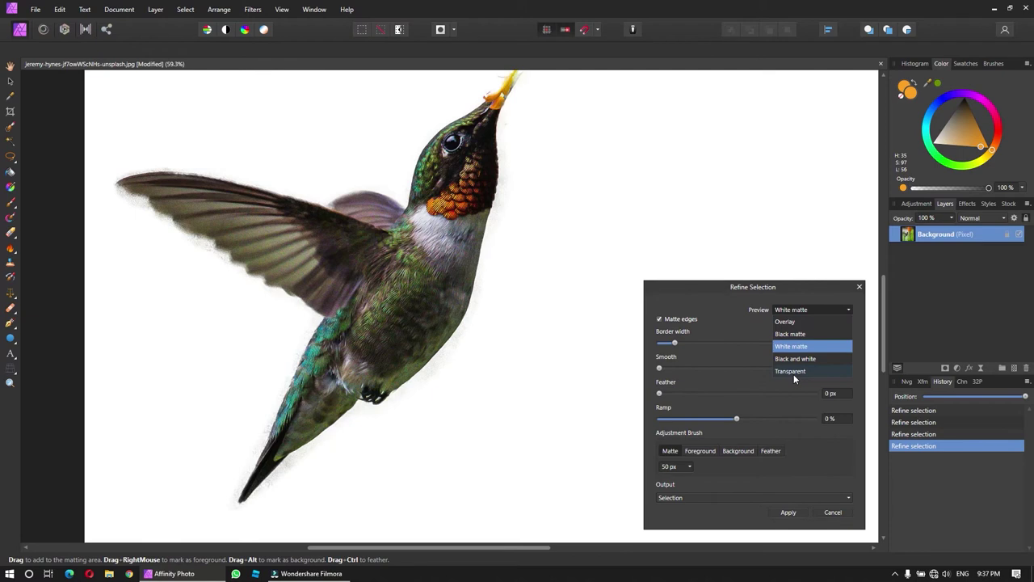
left_click(793, 370)
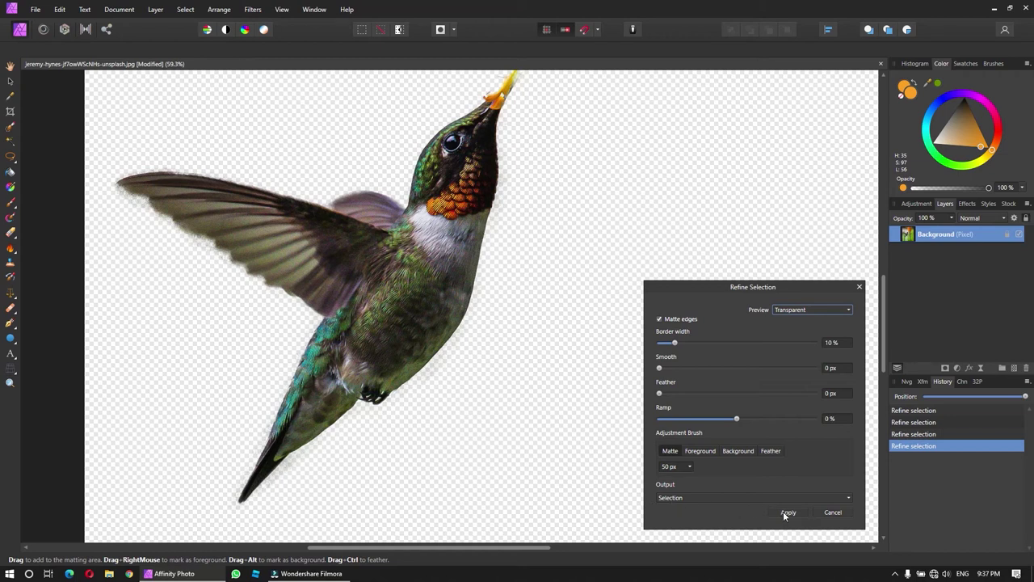
left_click(694, 499)
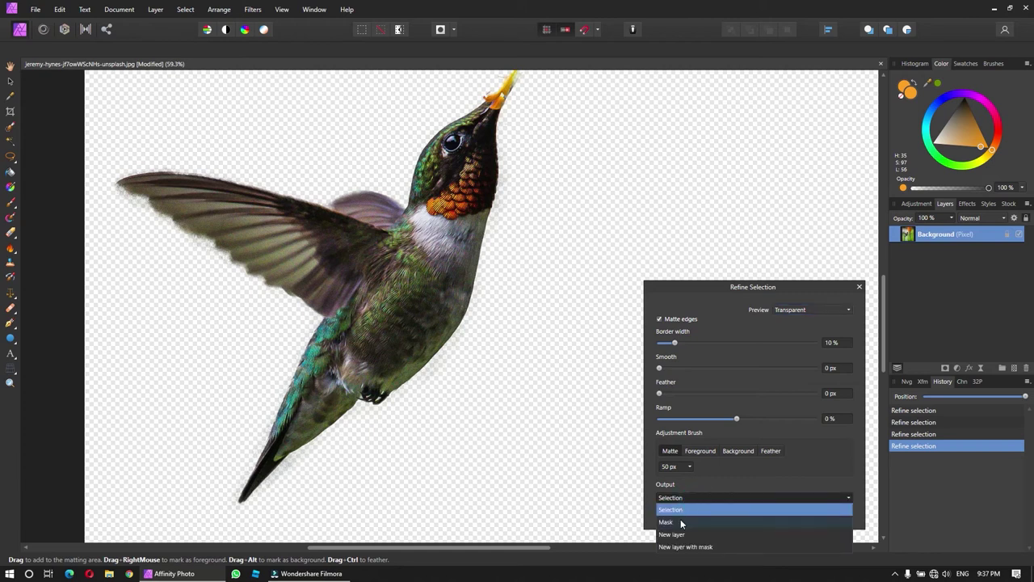
Step: Set the refinement Output to Mask and apply it to the Background layer
left_click(681, 522)
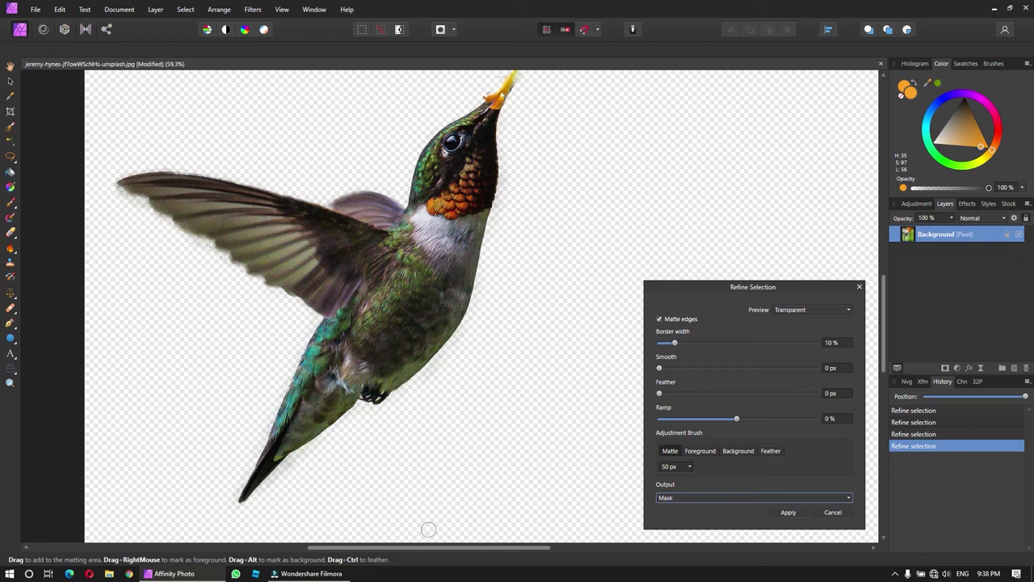
left_click(788, 512)
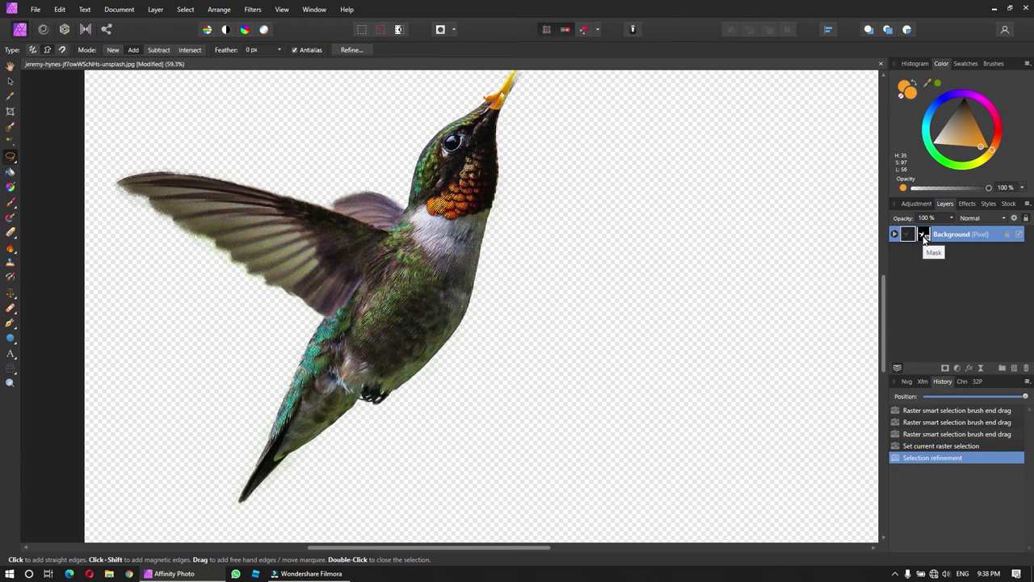
Step: Target the layer mask and choose the Paint Brush with white as the colour
left_click(924, 235)
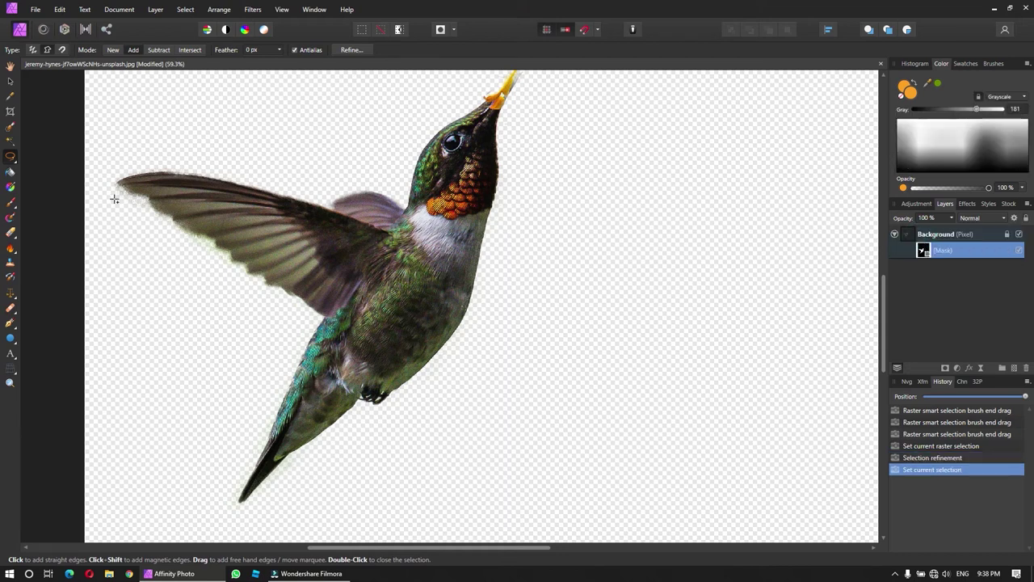
left_click(10, 202)
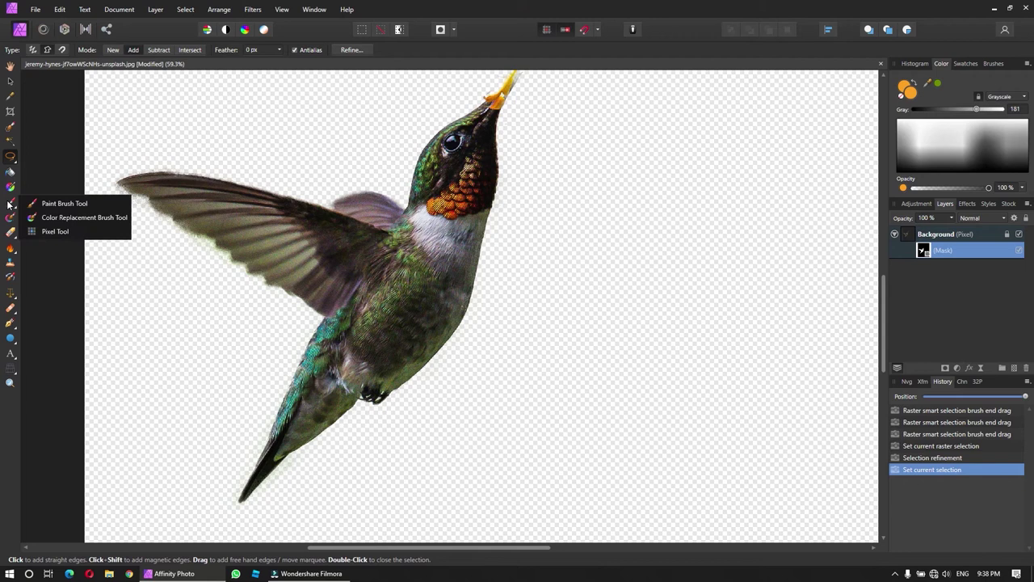
left_click(53, 205)
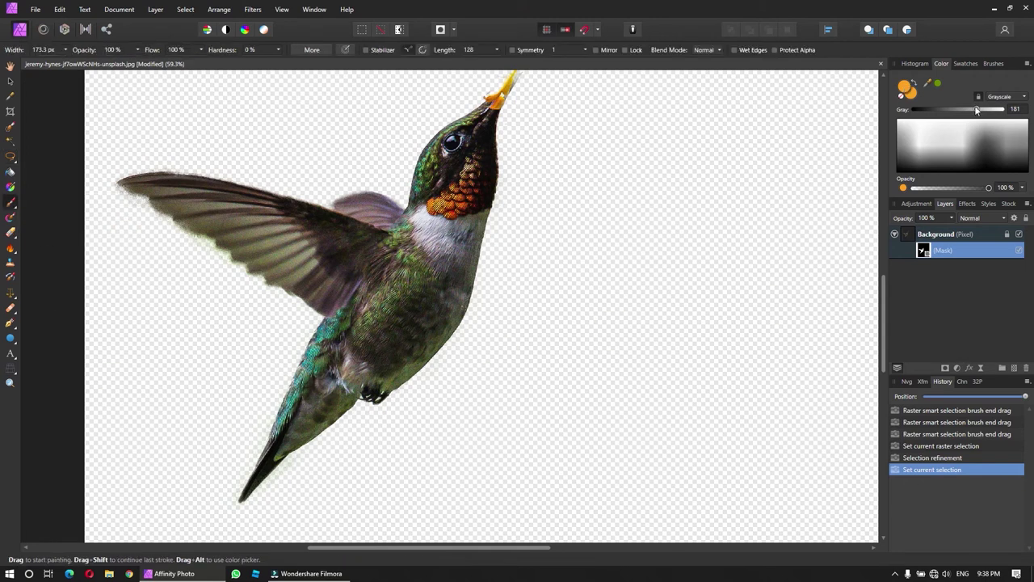
left_click(903, 97)
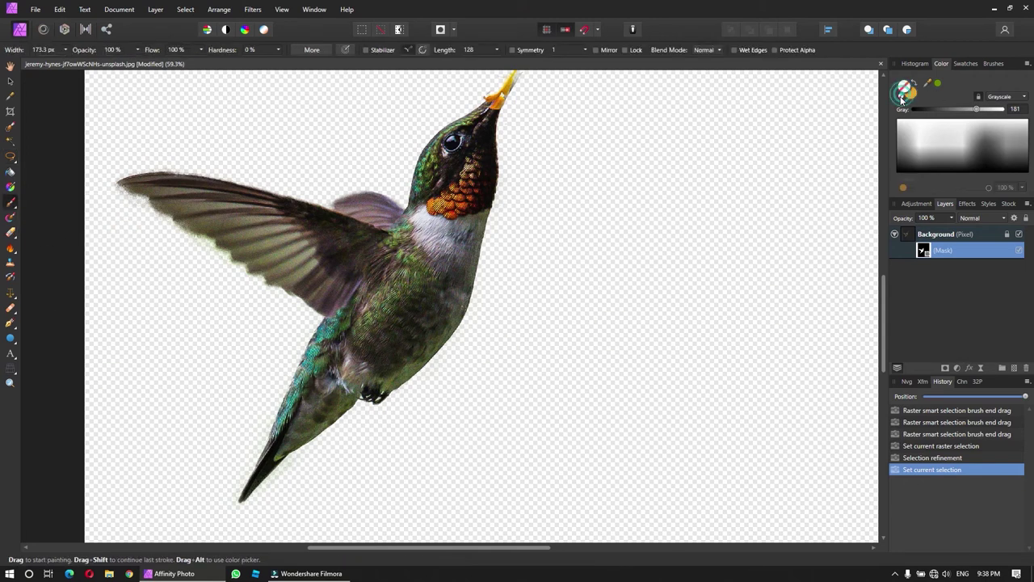
left_click_drag(962, 116, 902, 108)
left_click(911, 93)
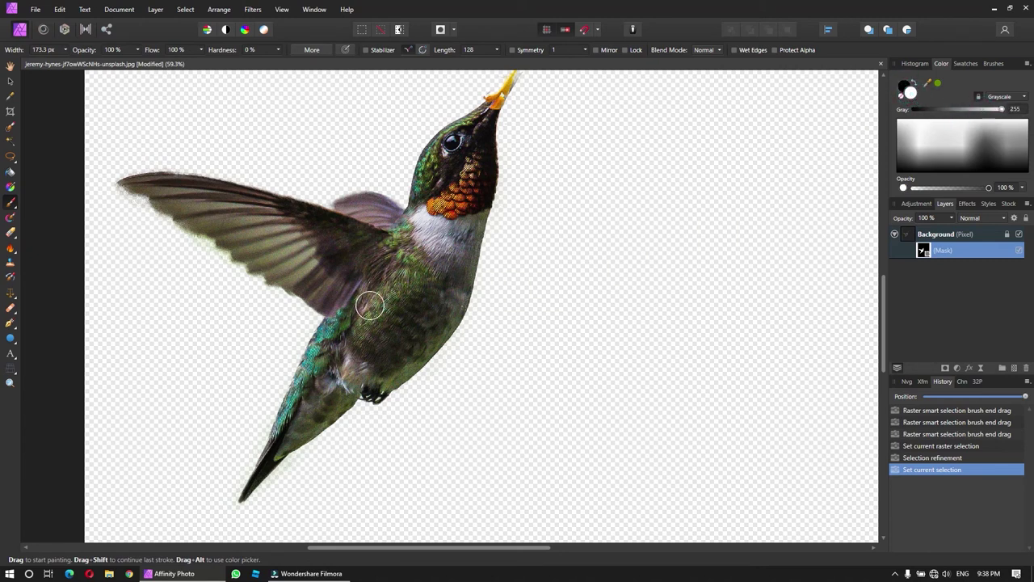
Step: Paint white on the mask to reveal green background, then undo back before the mask
left_click_drag(369, 304, 588, 304)
mouse_move(497, 291)
left_mouse_down()
mouse_move(588, 254)
mouse_move(607, 256)
mouse_move(519, 330)
mouse_move(775, 347)
mouse_move(711, 274)
mouse_move(799, 324)
mouse_move(630, 320)
left_mouse_up()
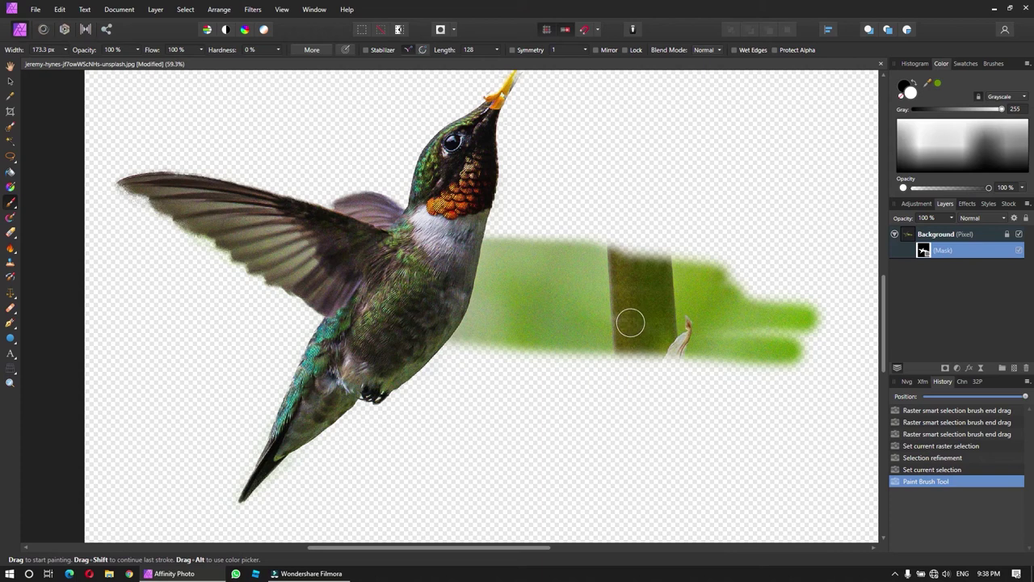
key("ctrl+z")
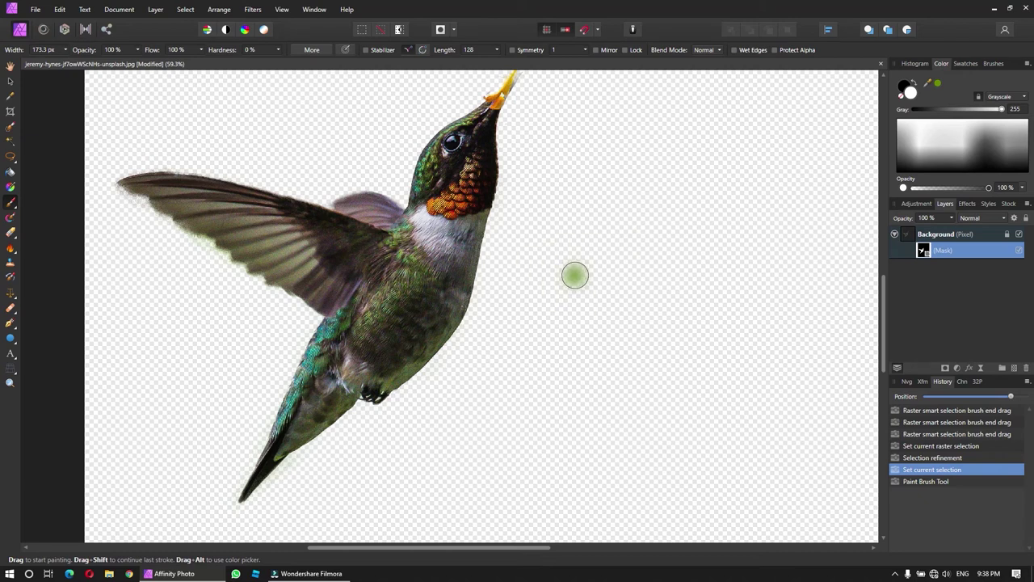
key("ctrl+z")
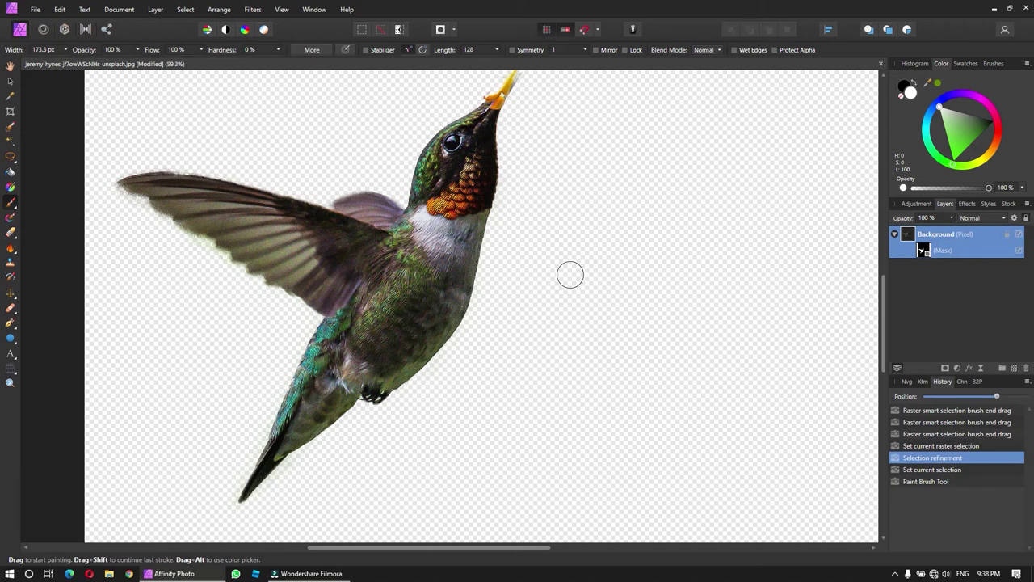
key("ctrl+z")
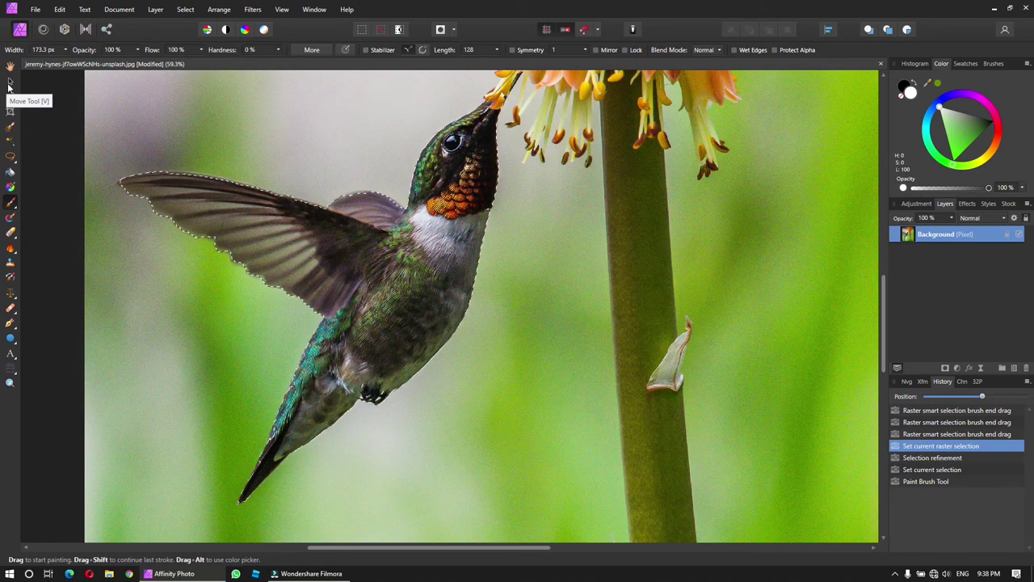
Step: Refine the hummingbird selection's wing edge and output the cutout to a new pixel layer
left_click(10, 127)
left_click(311, 50)
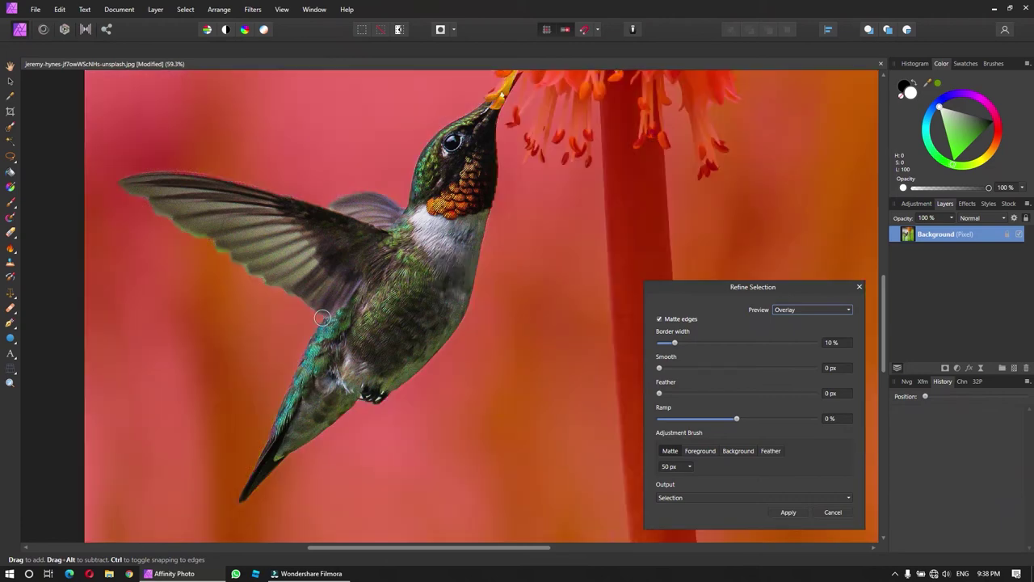
mouse_move(319, 317)
left_mouse_down()
mouse_move(116, 186)
mouse_move(413, 213)
left_mouse_up()
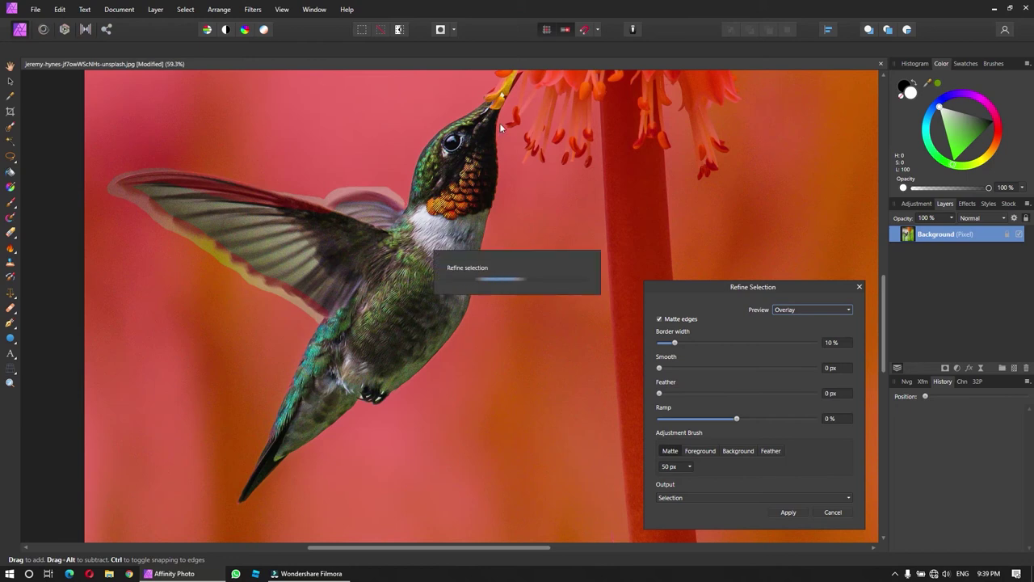
left_click(691, 498)
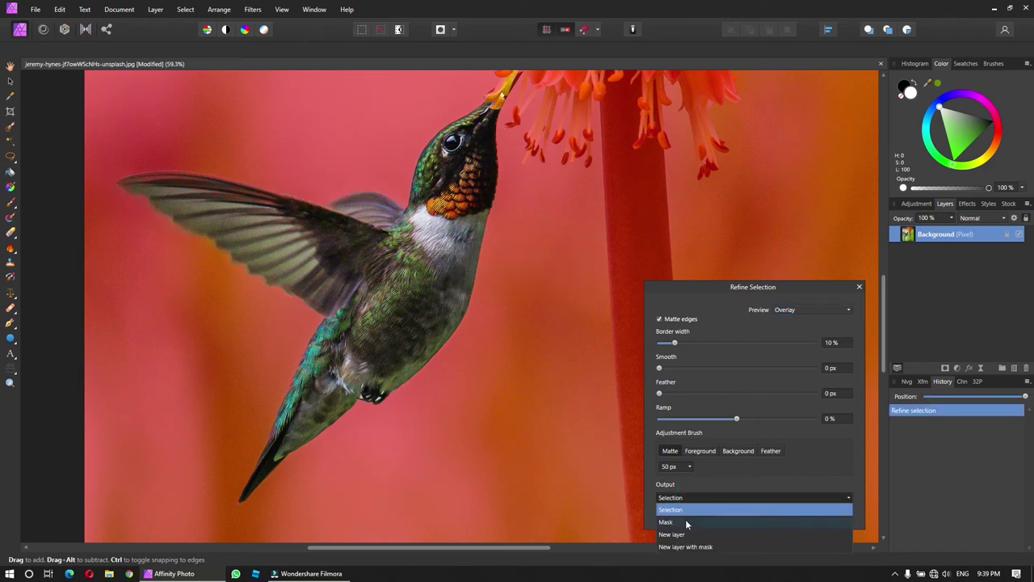
left_click(688, 535)
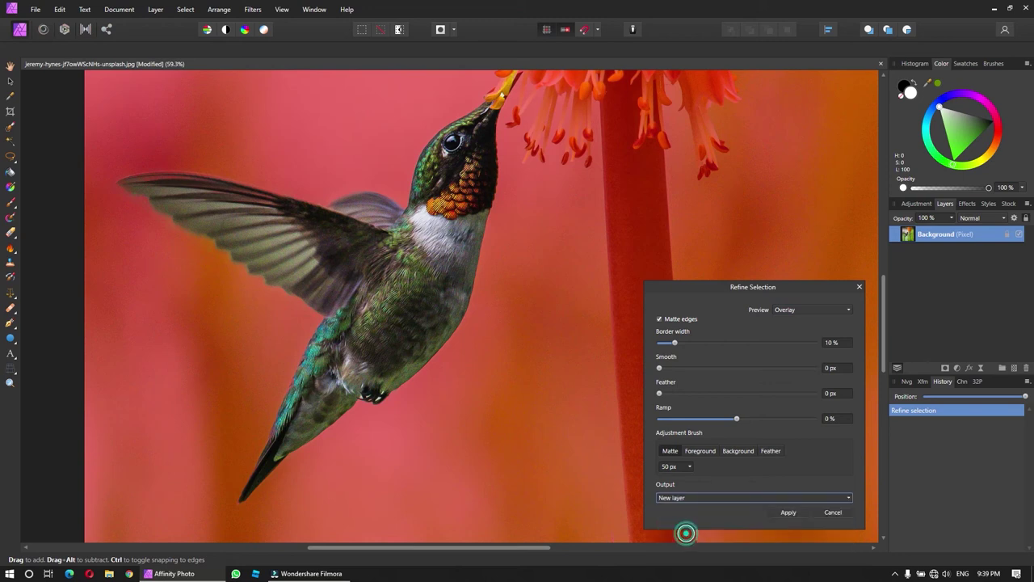
left_click(785, 512)
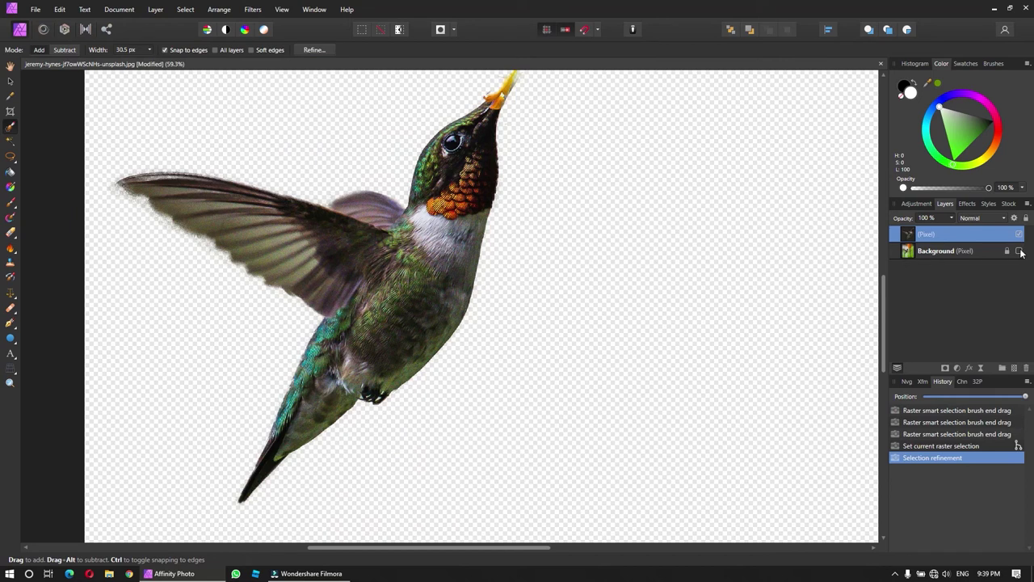
Step: Delete the original Background photo layer
left_click(1018, 251)
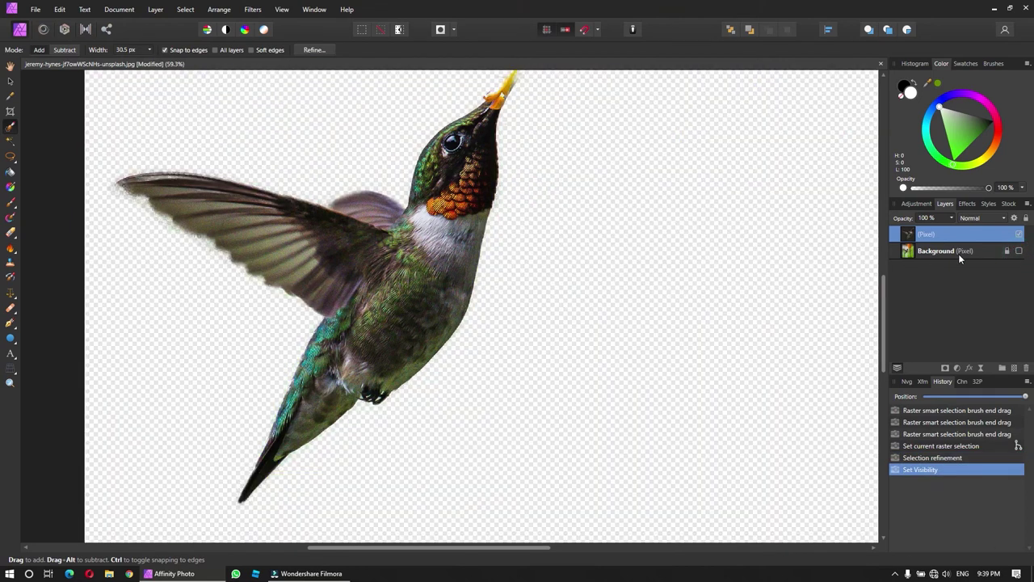
left_click(960, 256)
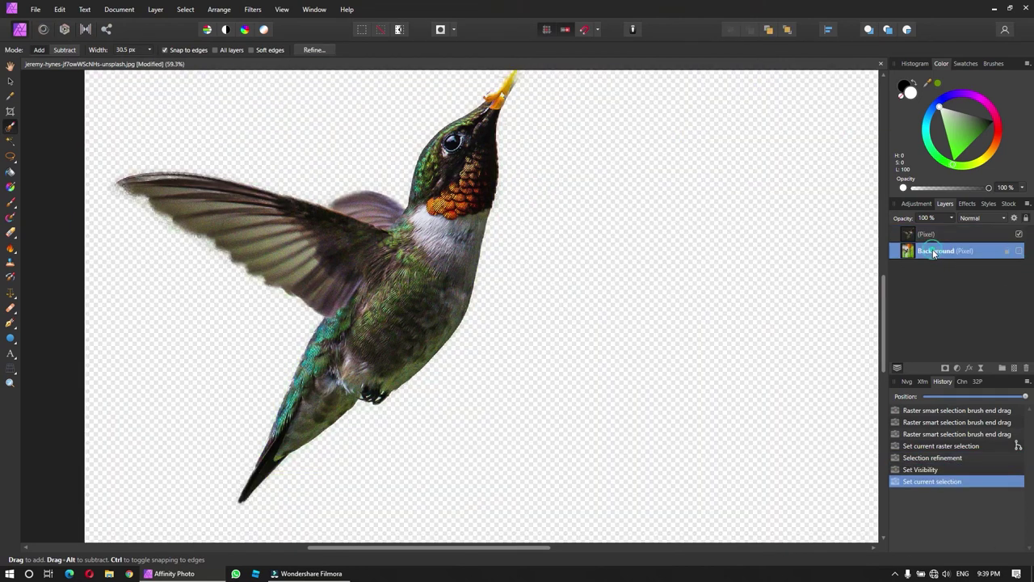
left_click(1026, 368)
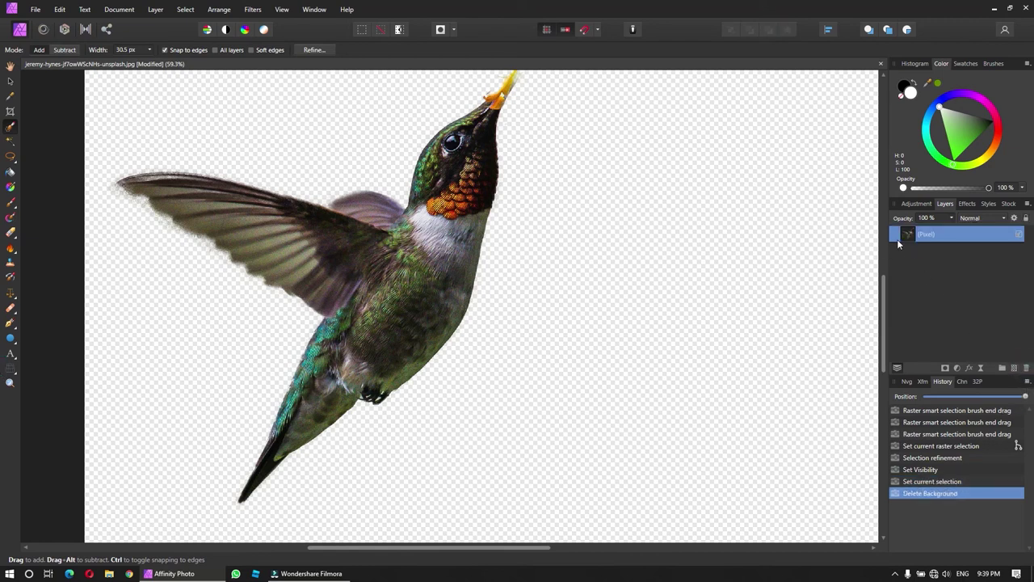
Step: Move the hummingbird cutout right and down, and fit the whole canvas in the window
left_click(10, 82)
left_click_drag(408, 246, 482, 305)
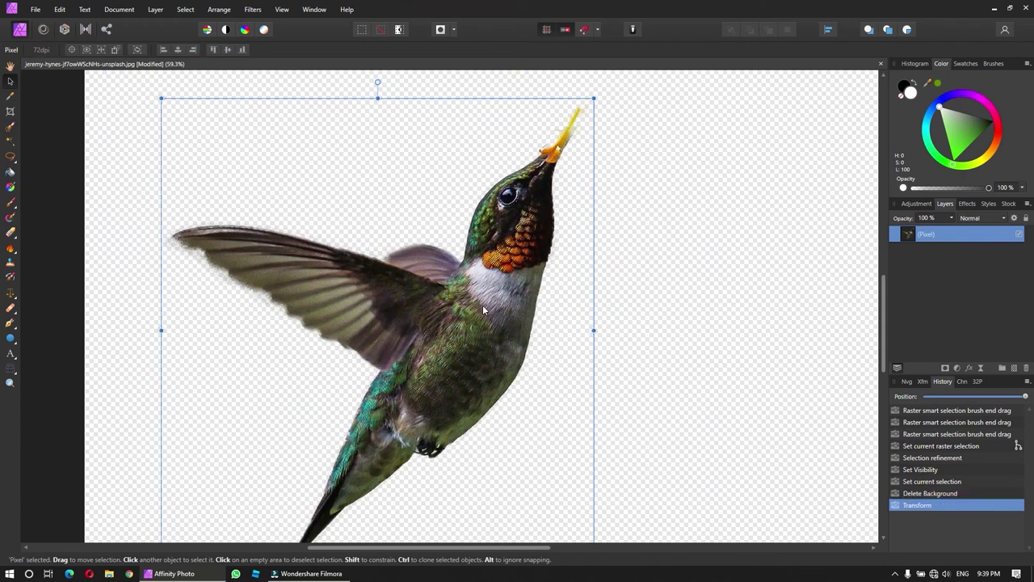
key("ctrl+0")
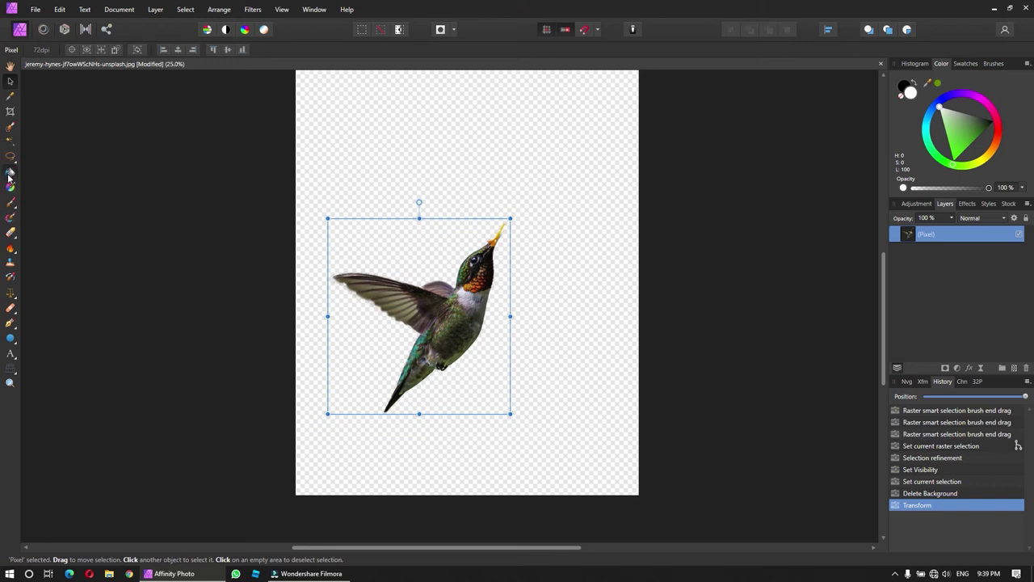
left_click(9, 174)
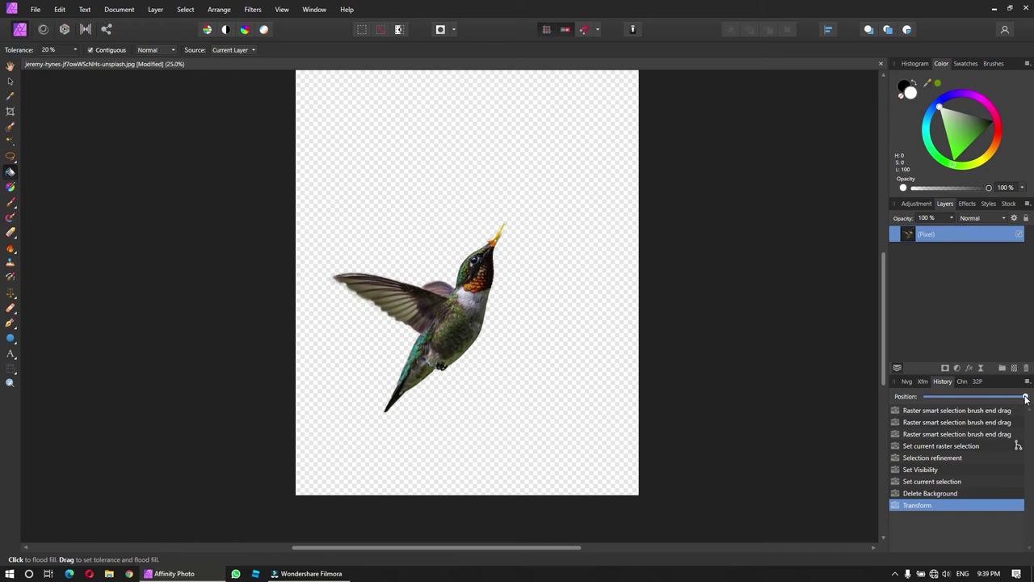
Step: Revert history to the original photo and flood select the green background beside the stem
left_click_drag(1025, 397, 920, 397)
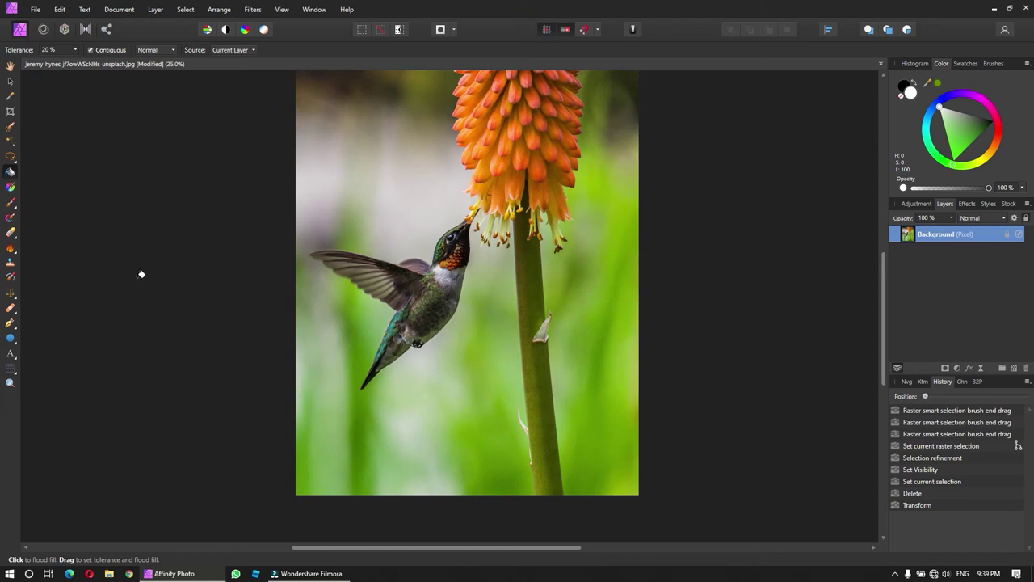
left_click(11, 143)
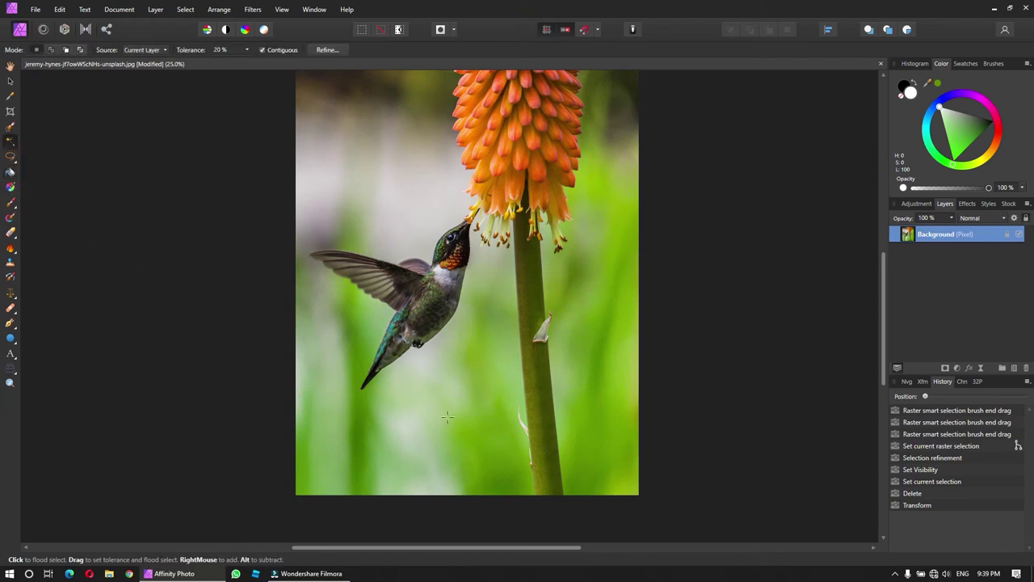
left_click(604, 214)
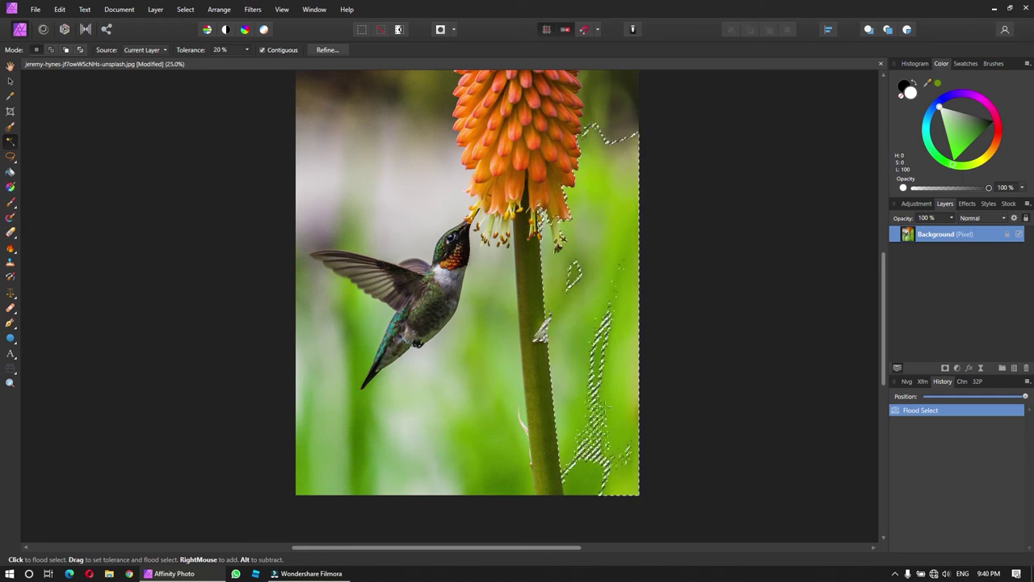
Step: Flood select matching green non-contiguously, then re-enable Contiguous and clear the selection
left_click(262, 49)
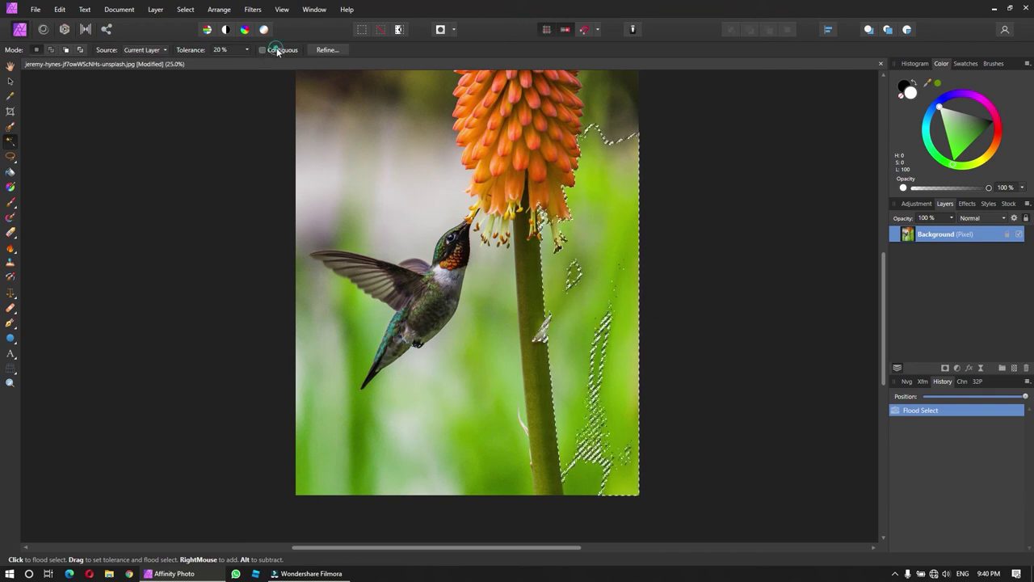
left_click(602, 228)
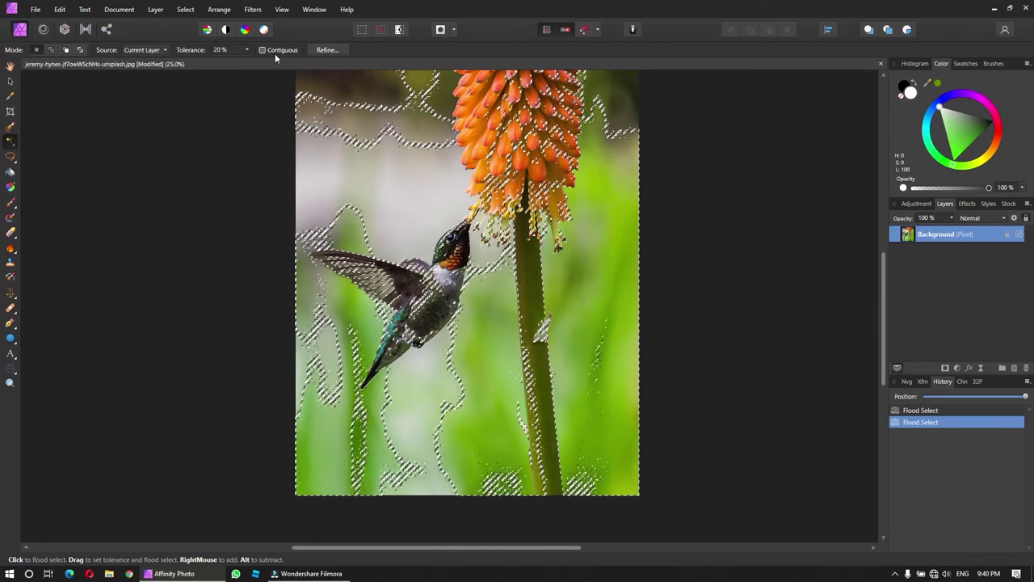
left_click(270, 51)
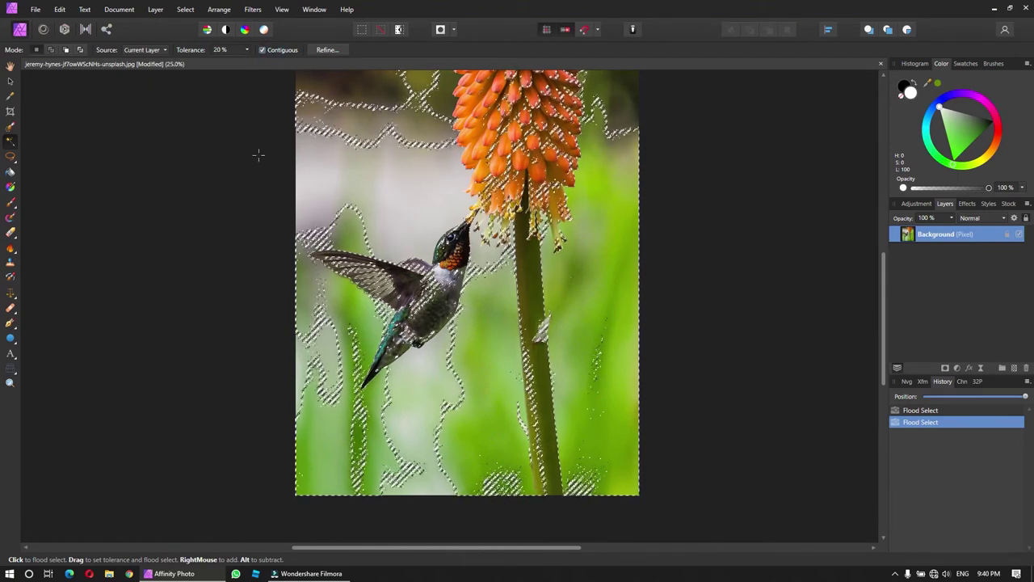
left_click(257, 156)
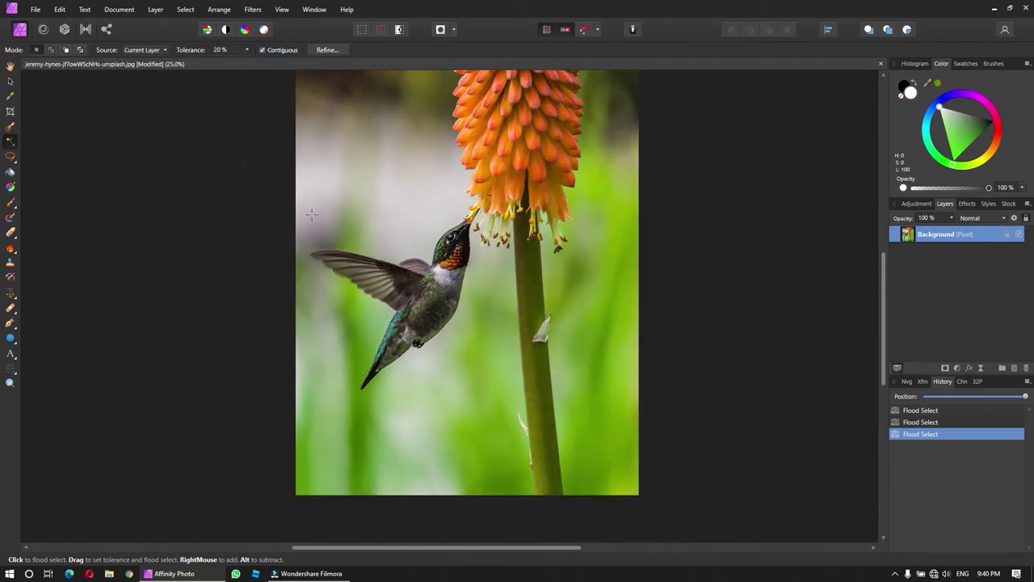
left_click(595, 188)
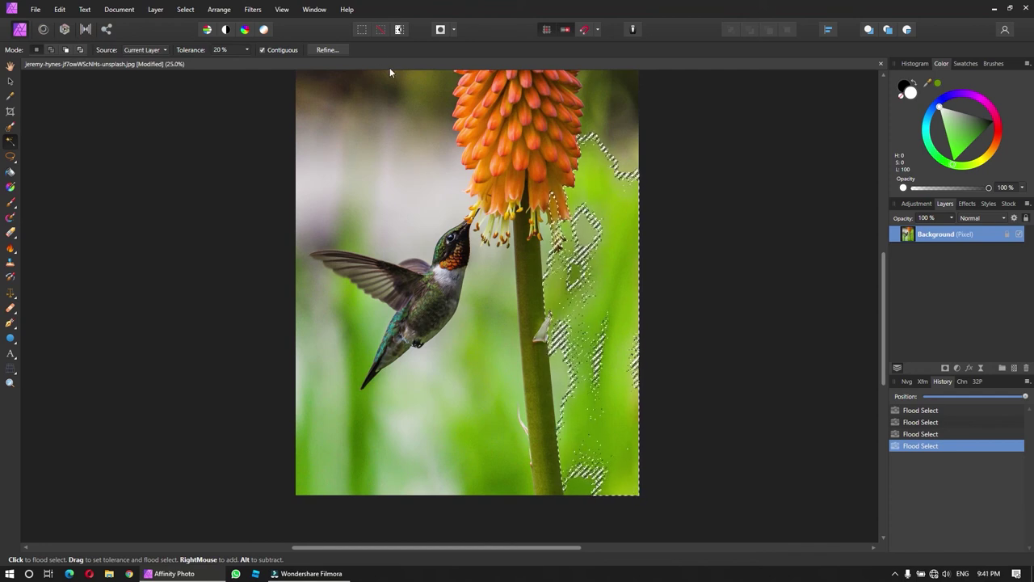
left_click(262, 49)
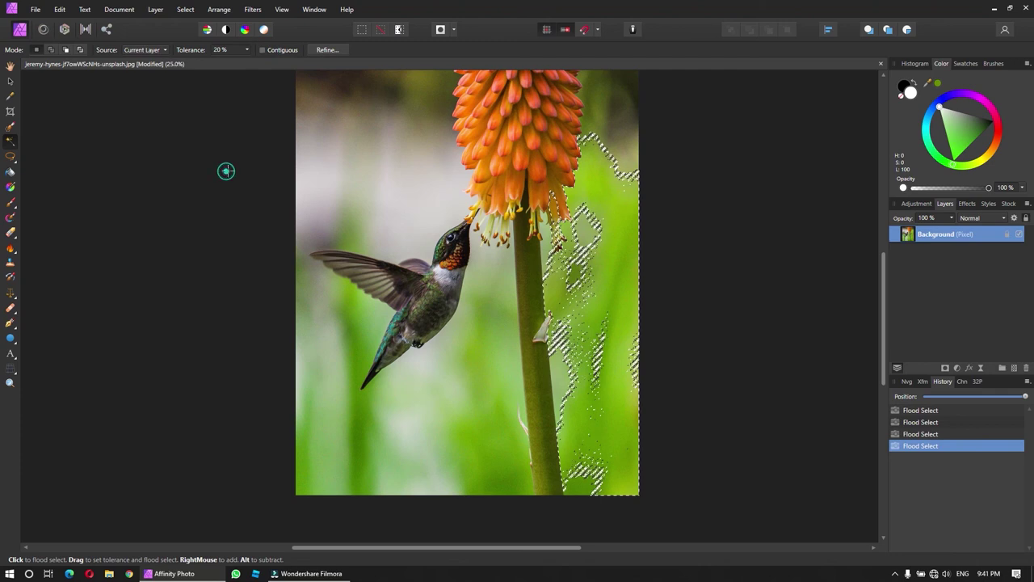
left_click(226, 171)
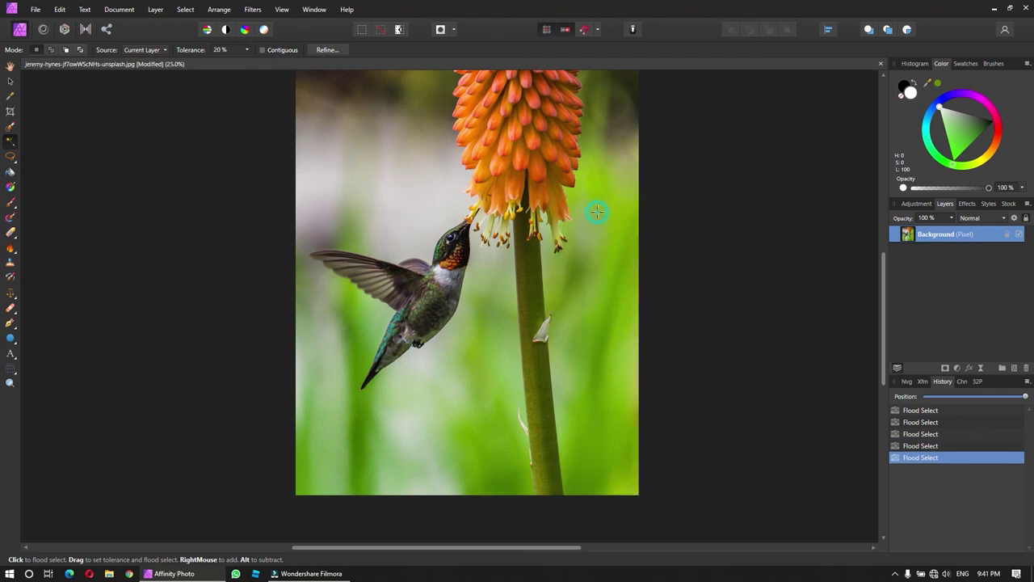
left_click(597, 212)
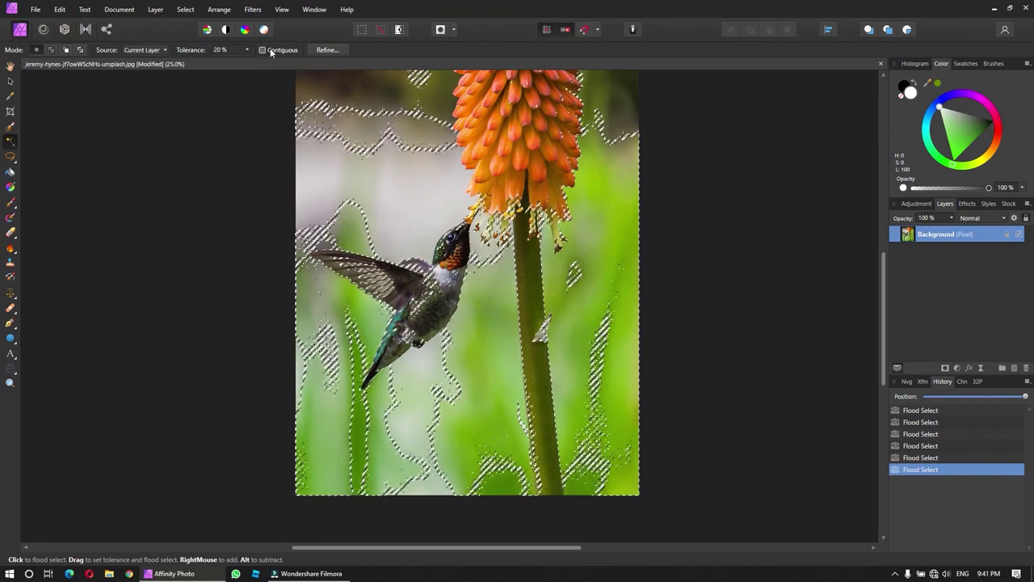
left_click(271, 50)
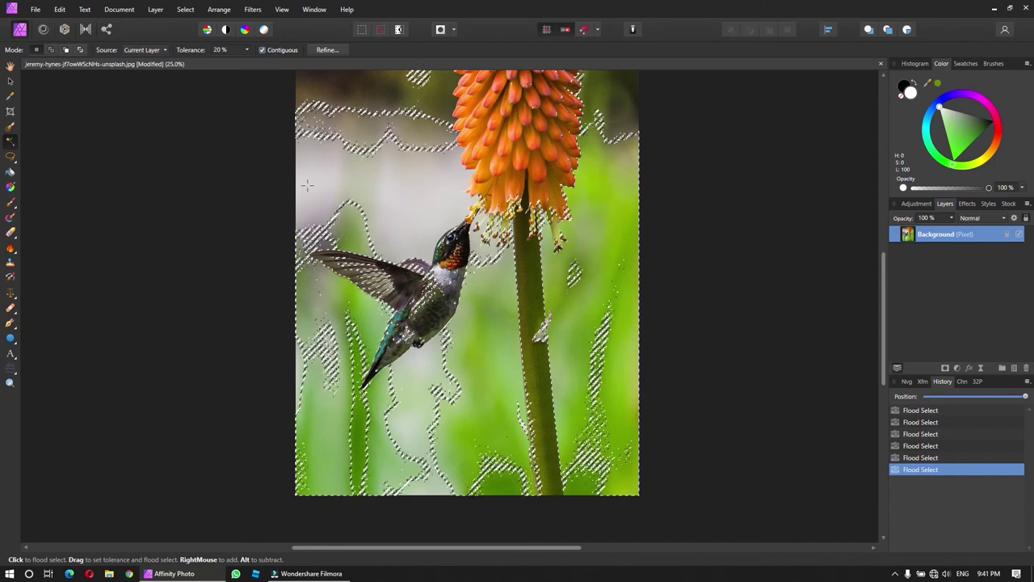
left_click(243, 154)
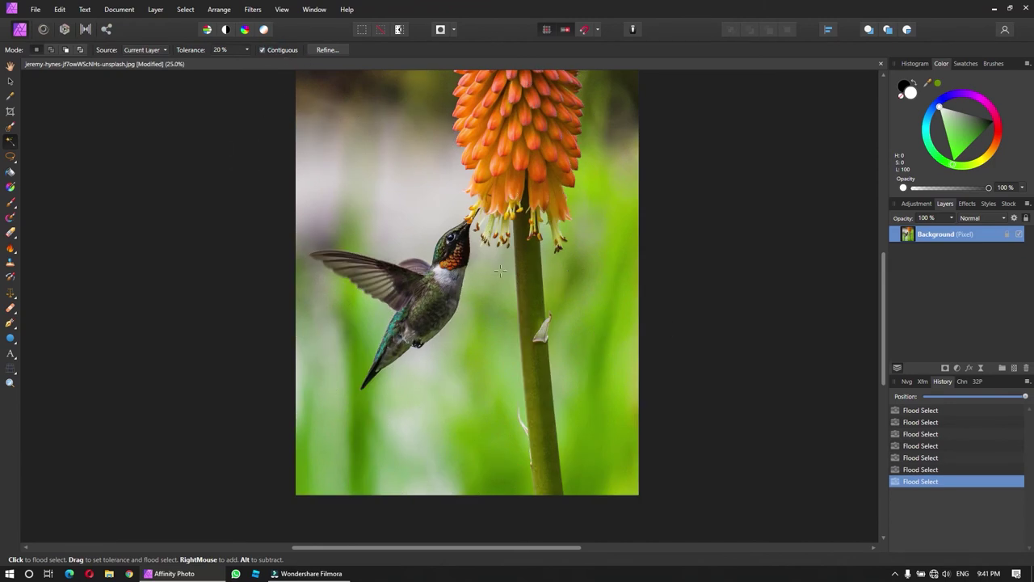
left_click(511, 191)
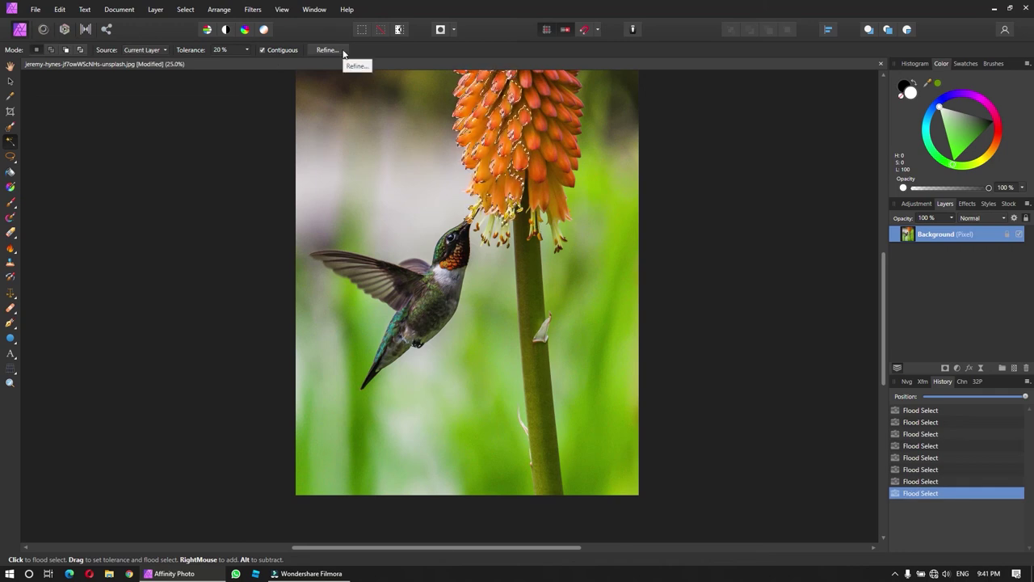
left_click(203, 151)
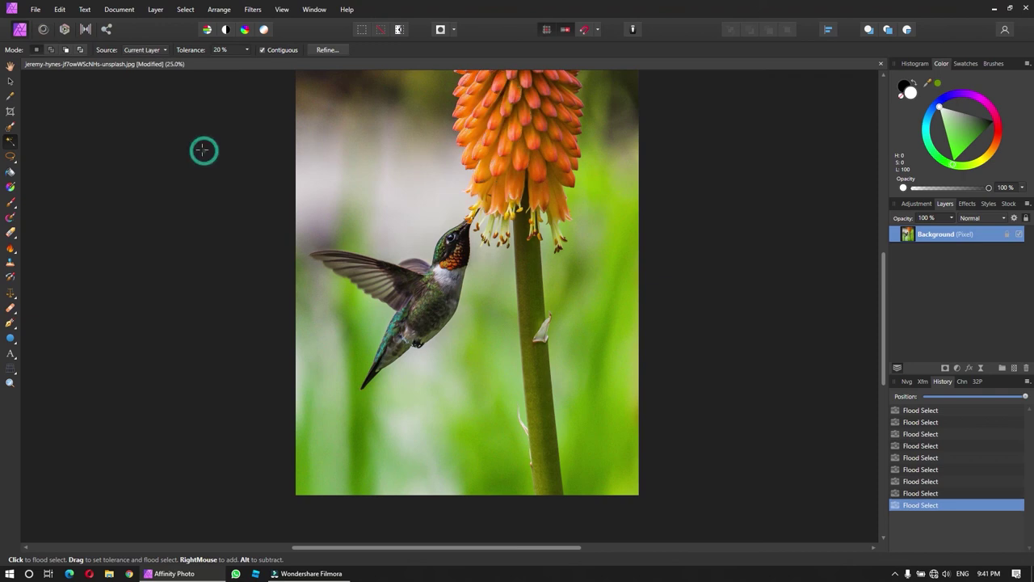
left_click(10, 81)
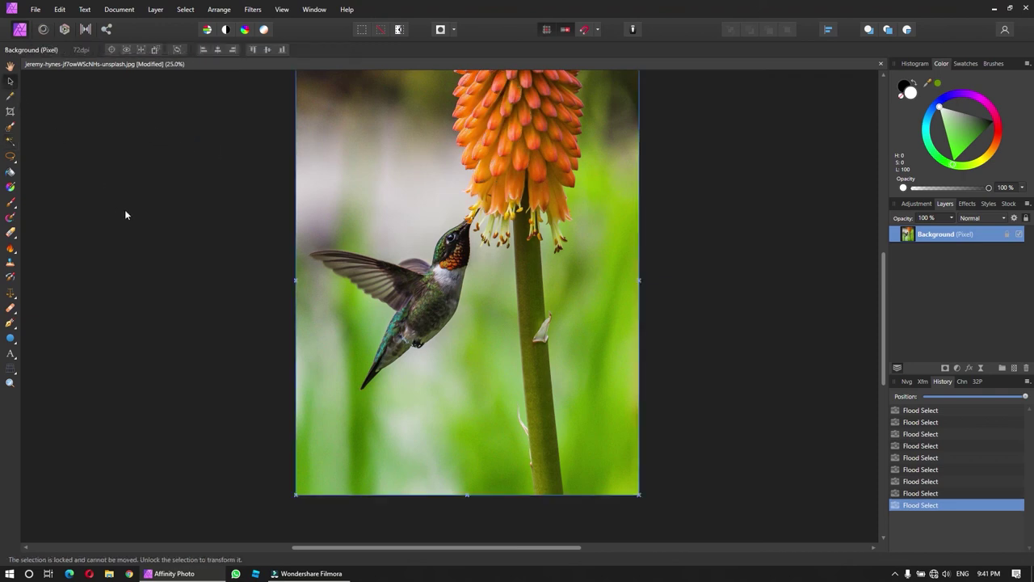
Step: Switch to the Flood Fill Tool at 20% tolerance, Contiguous, on the hummingbird photo
scroll(688, 316, "up", 1)
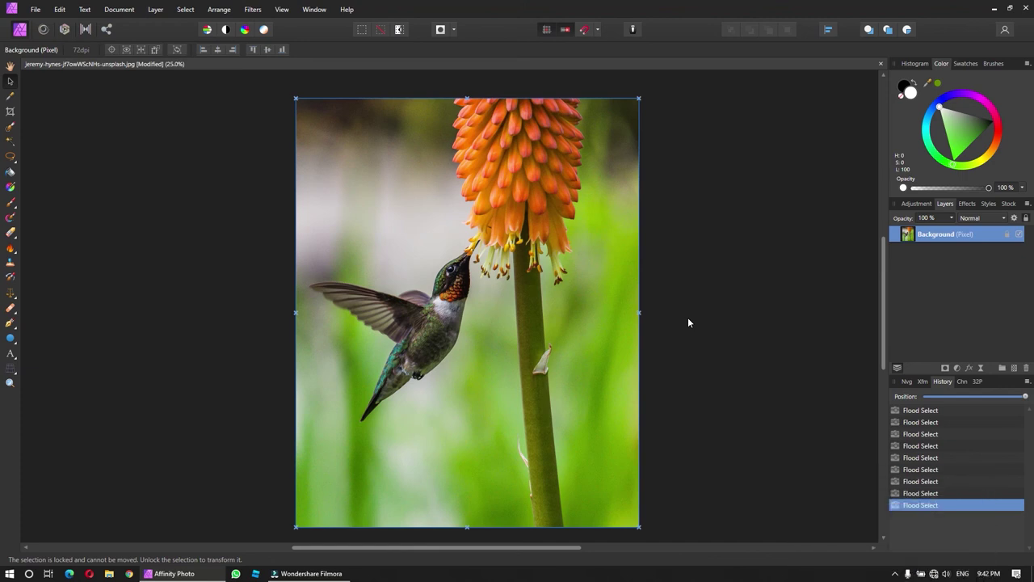
left_click(11, 172)
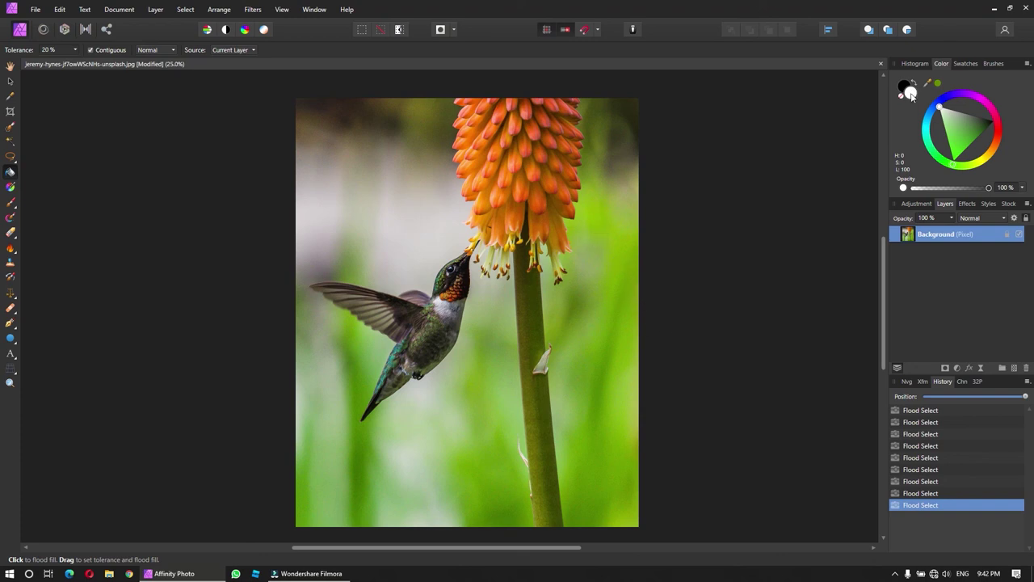
left_click(607, 241)
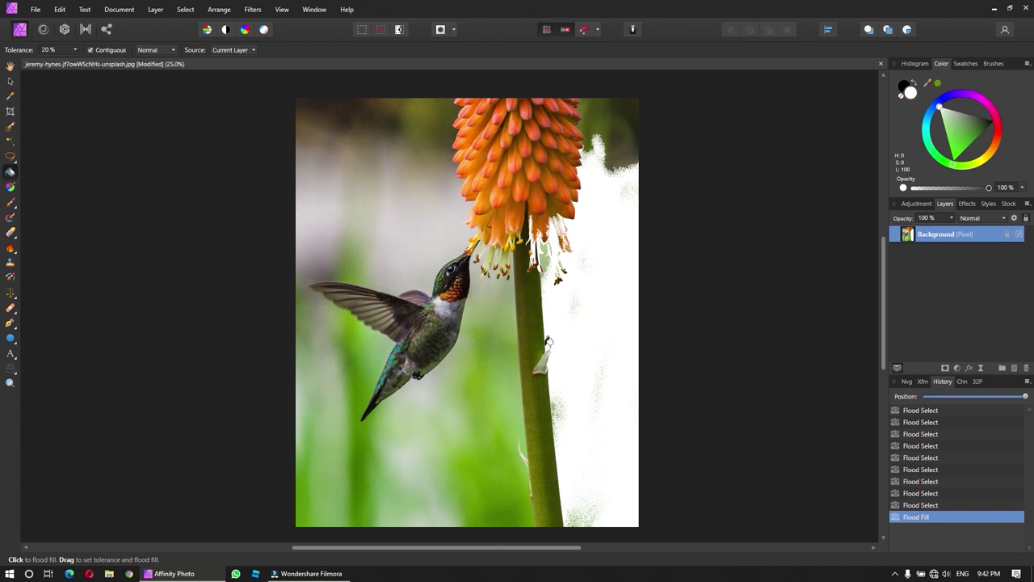
left_click(57, 10)
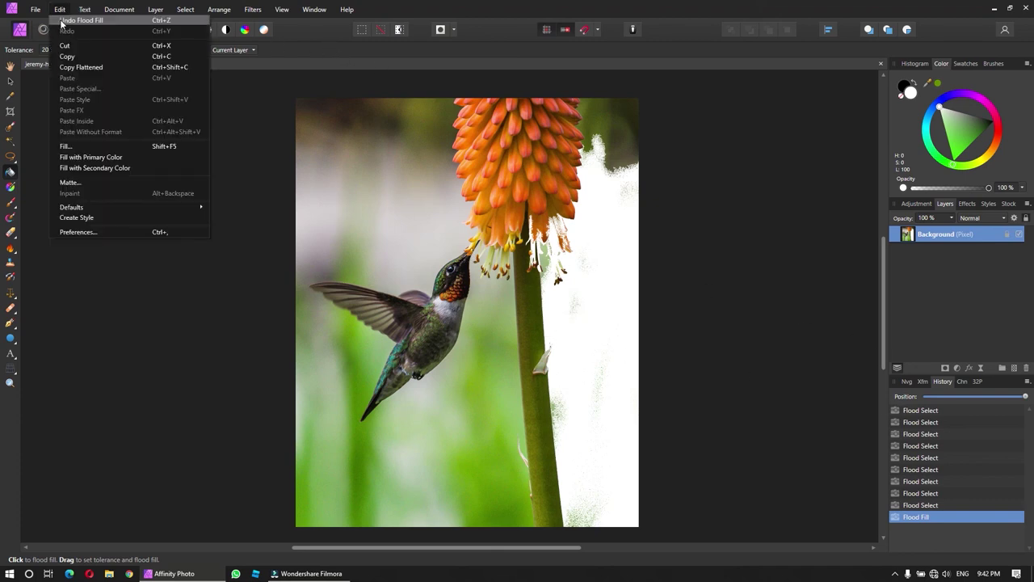
left_click(90, 49)
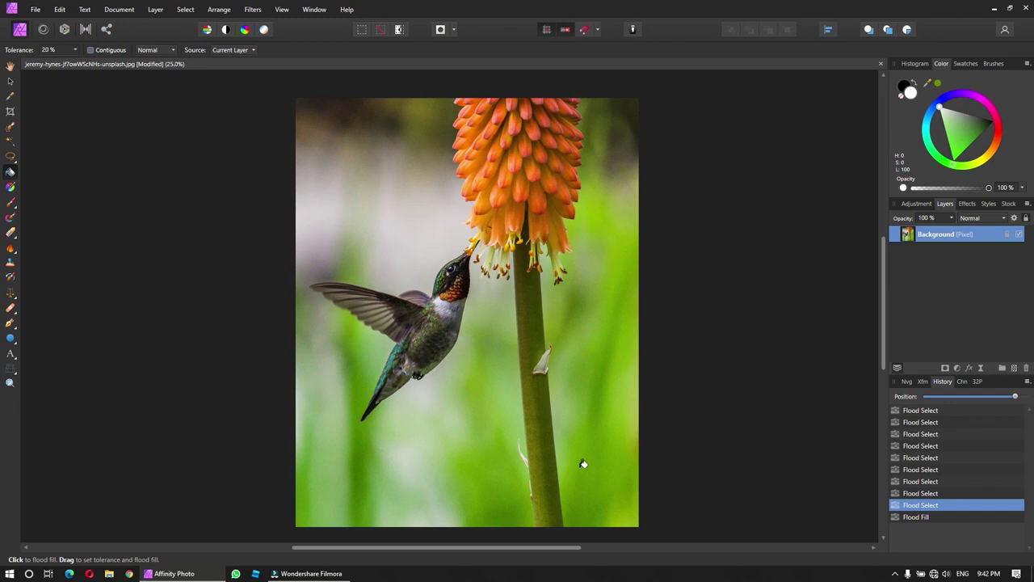
left_click(603, 248)
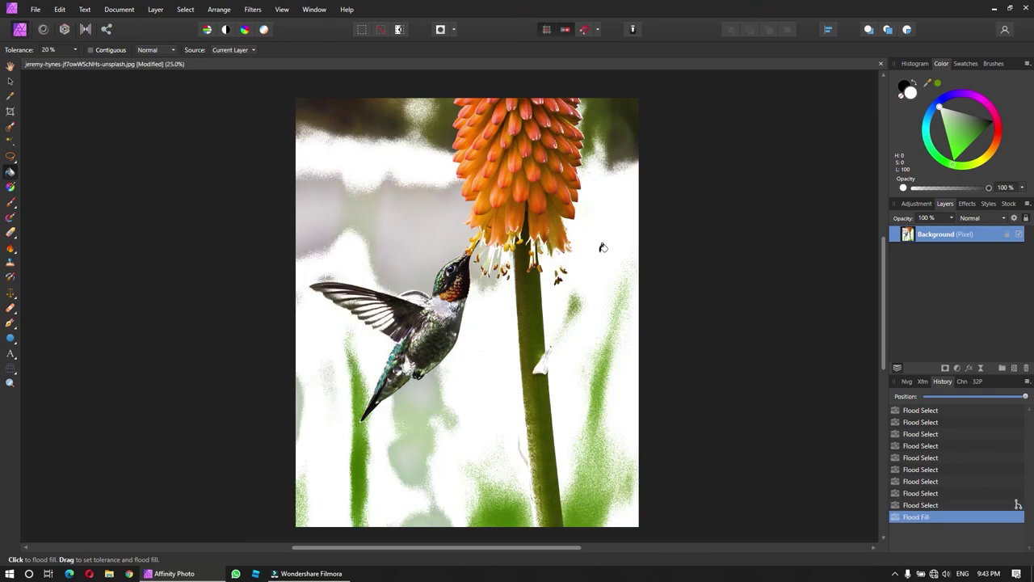
left_click(61, 11)
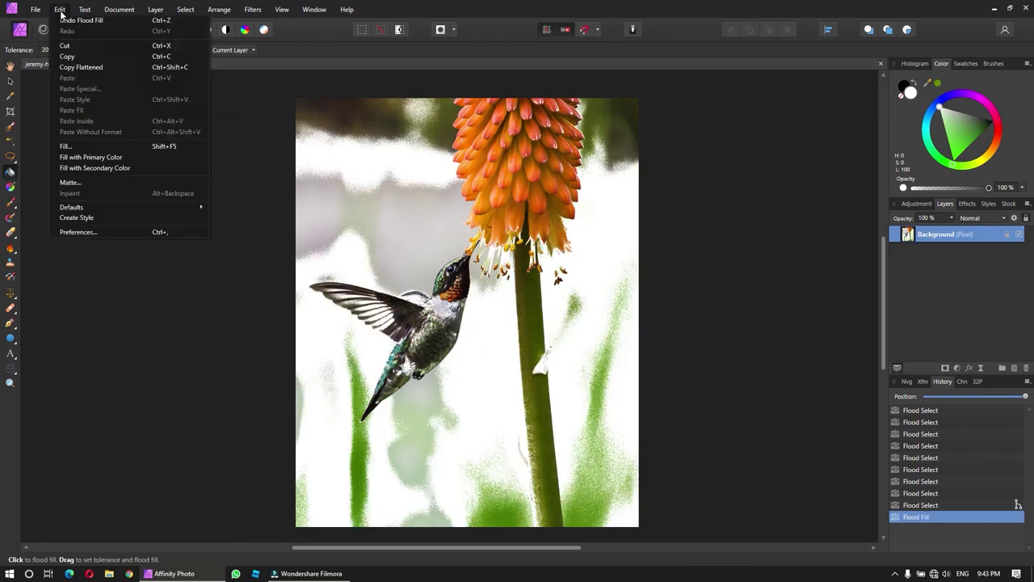
left_click(81, 20)
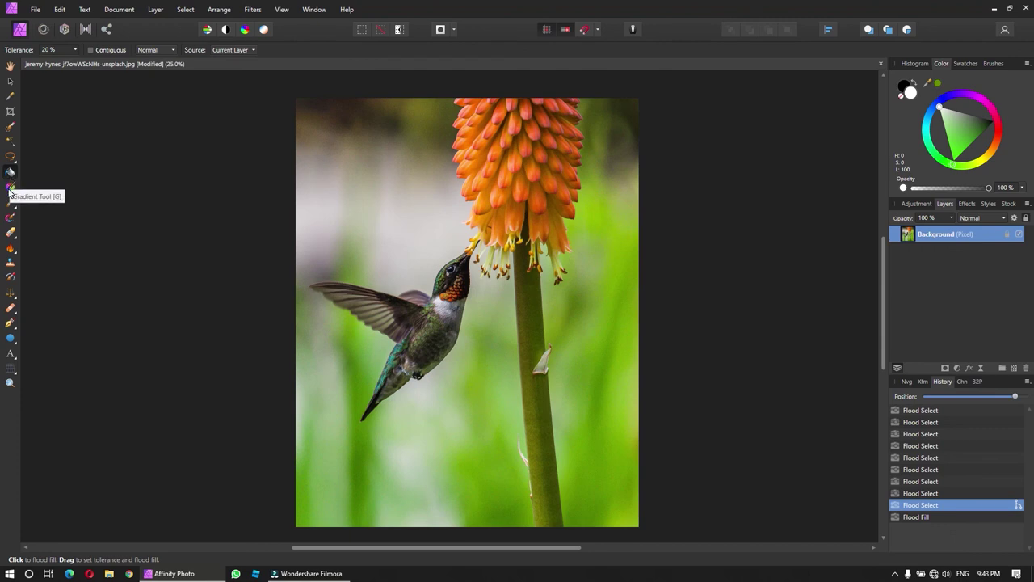
Step: Switch to the Gradient Tool with the hummingbird photo untouched
left_click(10, 188)
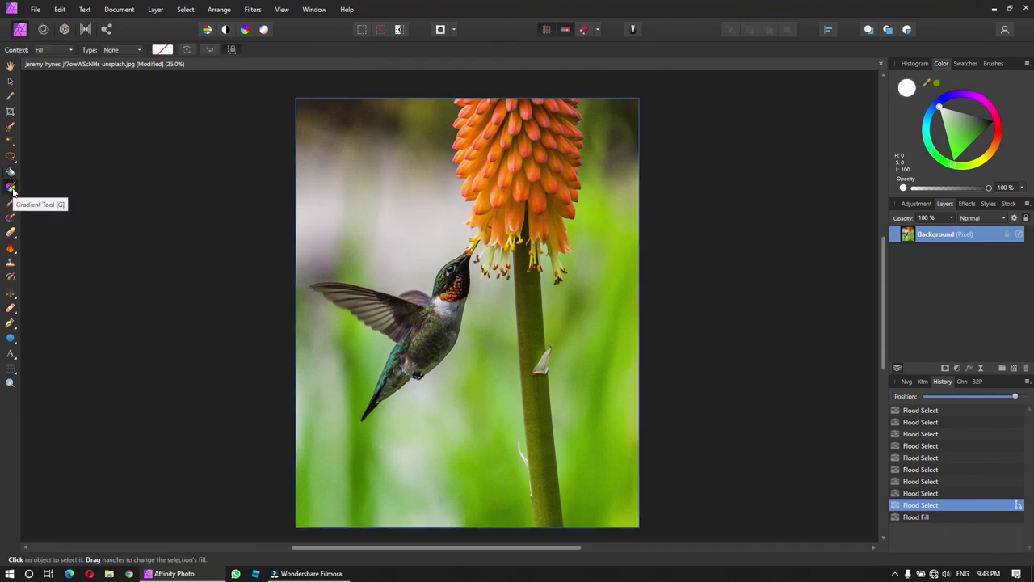